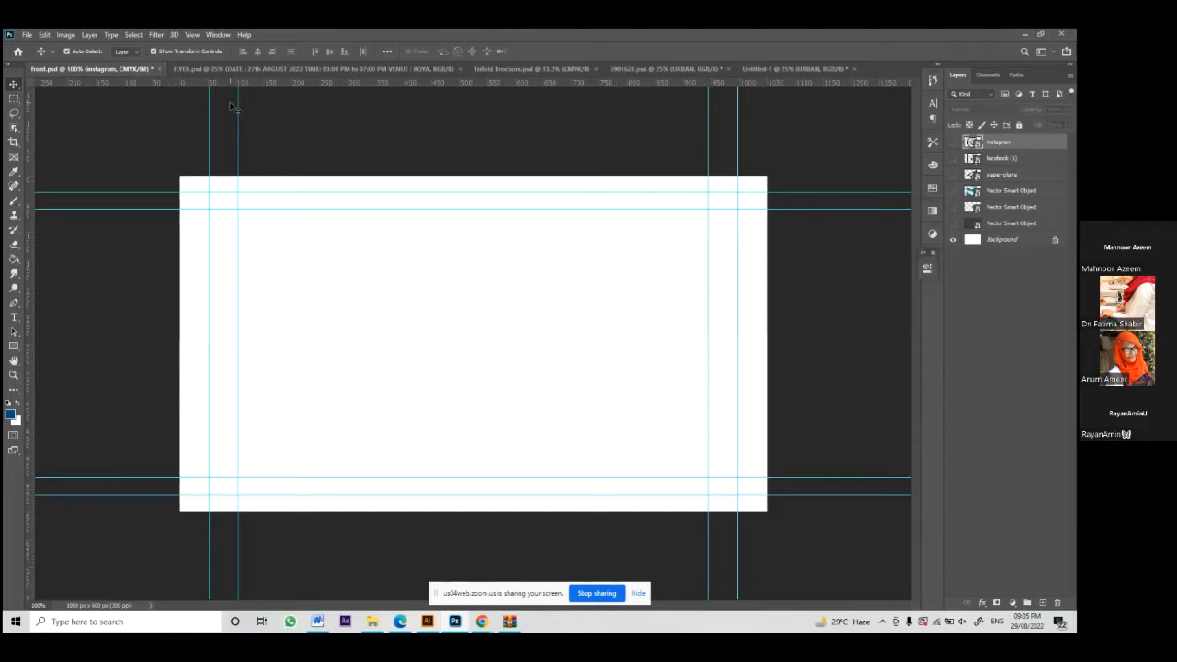
Step: Confirm the card is 3.5 × 2 inches at 300 ppi and drag a vertical guide near its left edge
{"action": "left_click", "coordinate": [65, 34]}
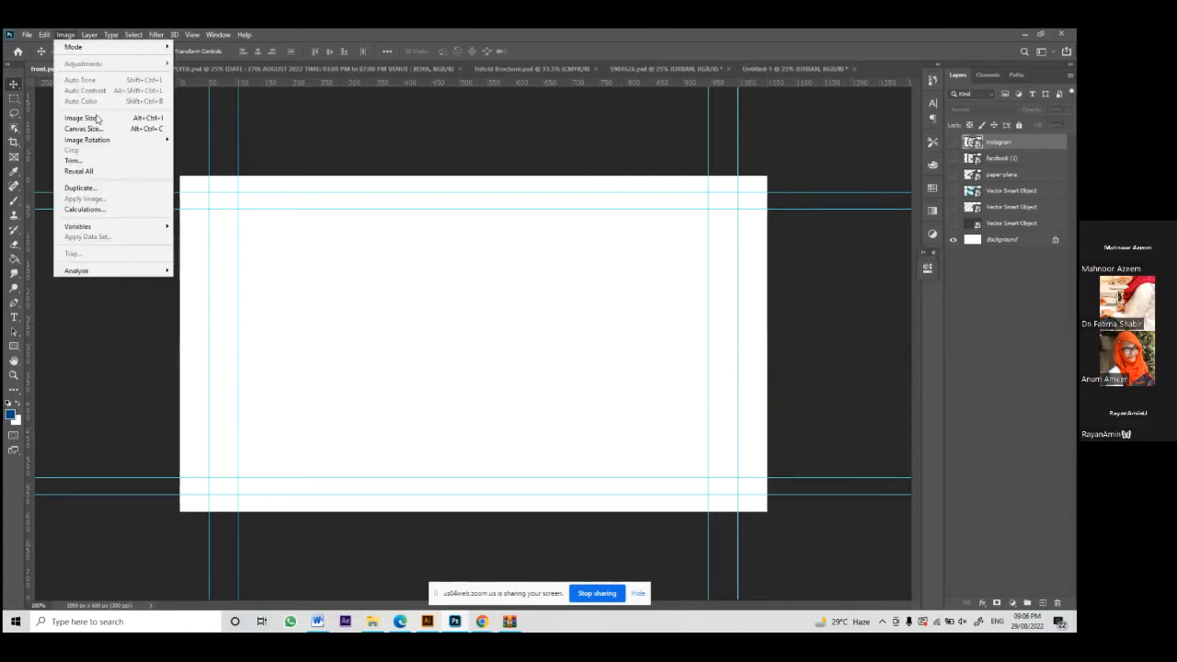
{"action": "left_click", "coordinate": [96, 120]}
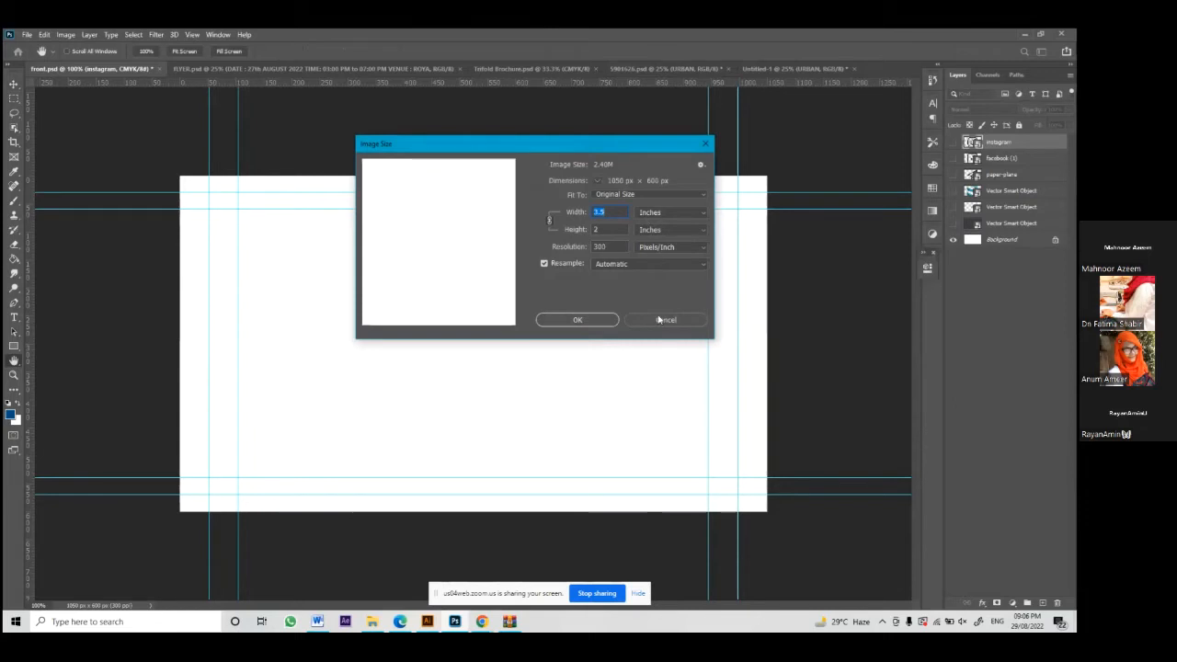
{"action": "left_click", "coordinate": [598, 320]}
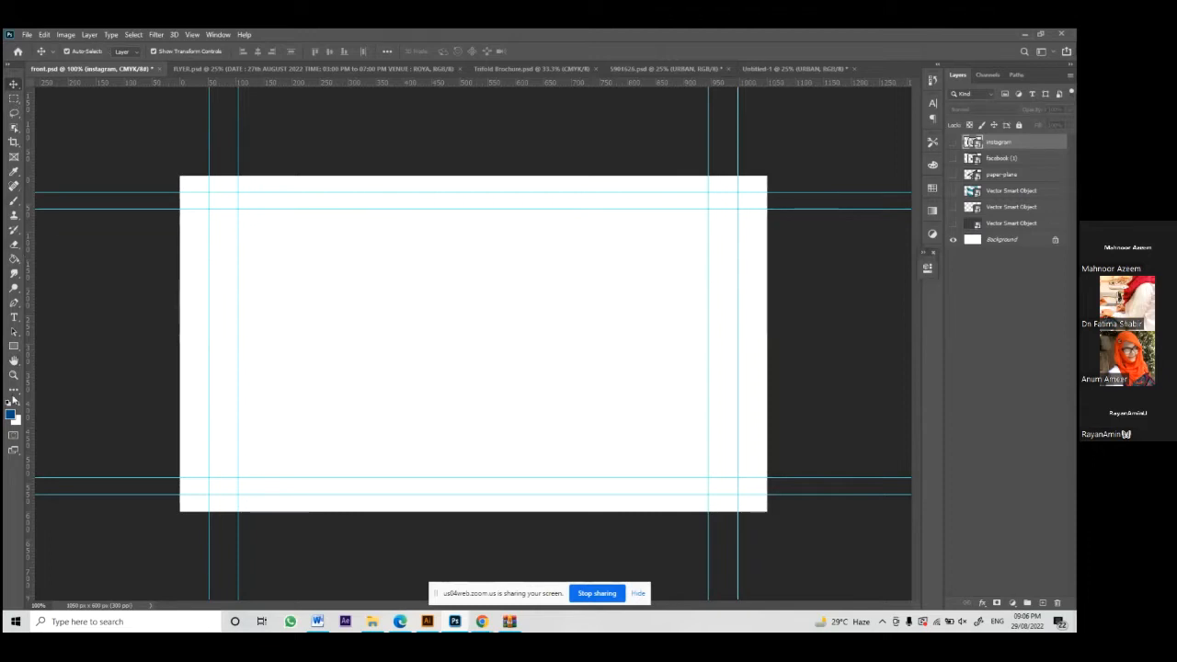
{"action": "left_click_drag", "start_coordinate": [27, 131], "coordinate": [129, 175]}
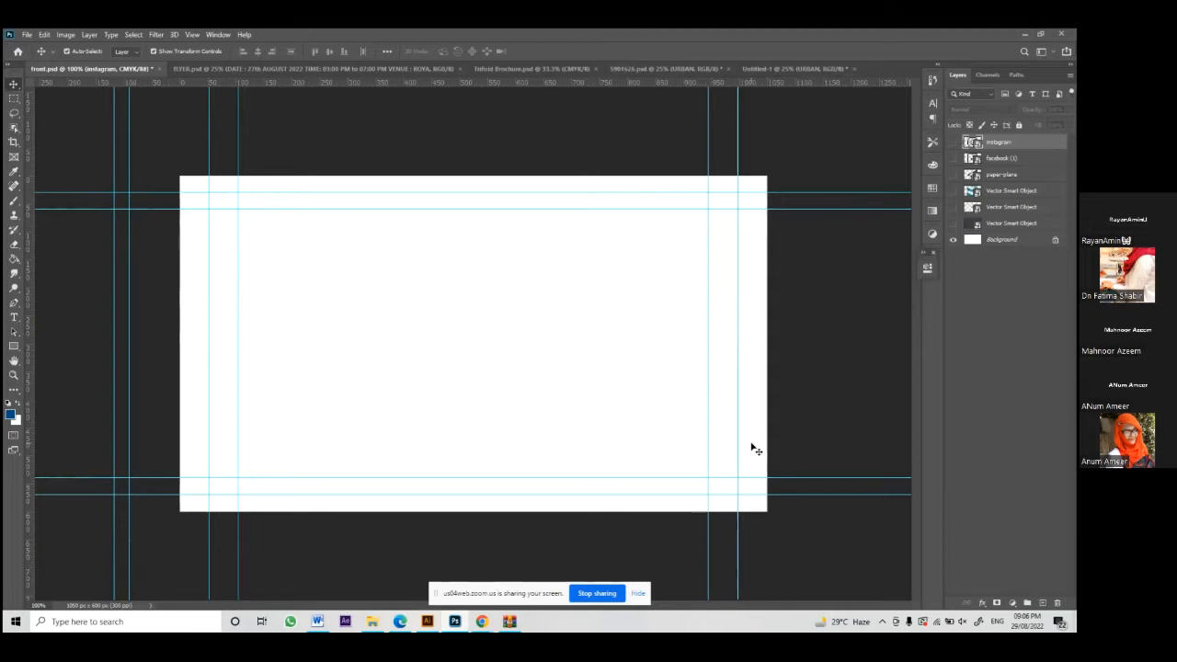
Step: Turn on the second Vector Smart Object layer so the teal B.LIVE logo shows centred
{"action": "left_click", "coordinate": [957, 208]}
{"action": "left_click", "coordinate": [953, 208]}
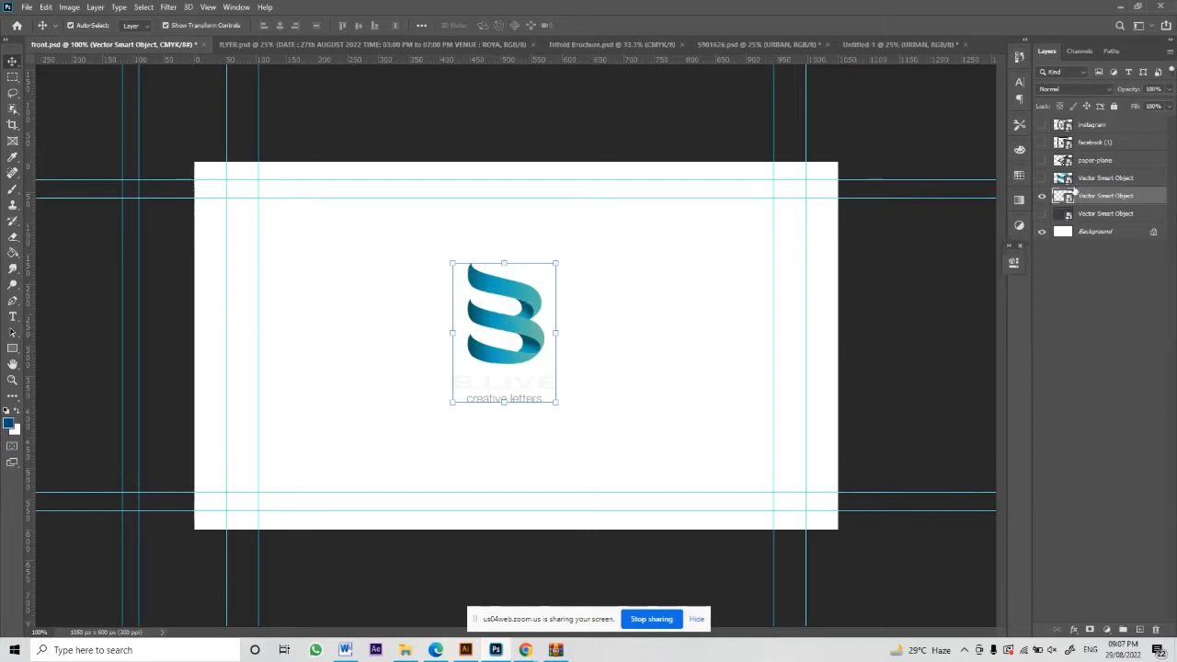
Step: Draw a rectangle over the whole card and give it a dark grey fill
{"action": "left_click", "coordinate": [1043, 213]}
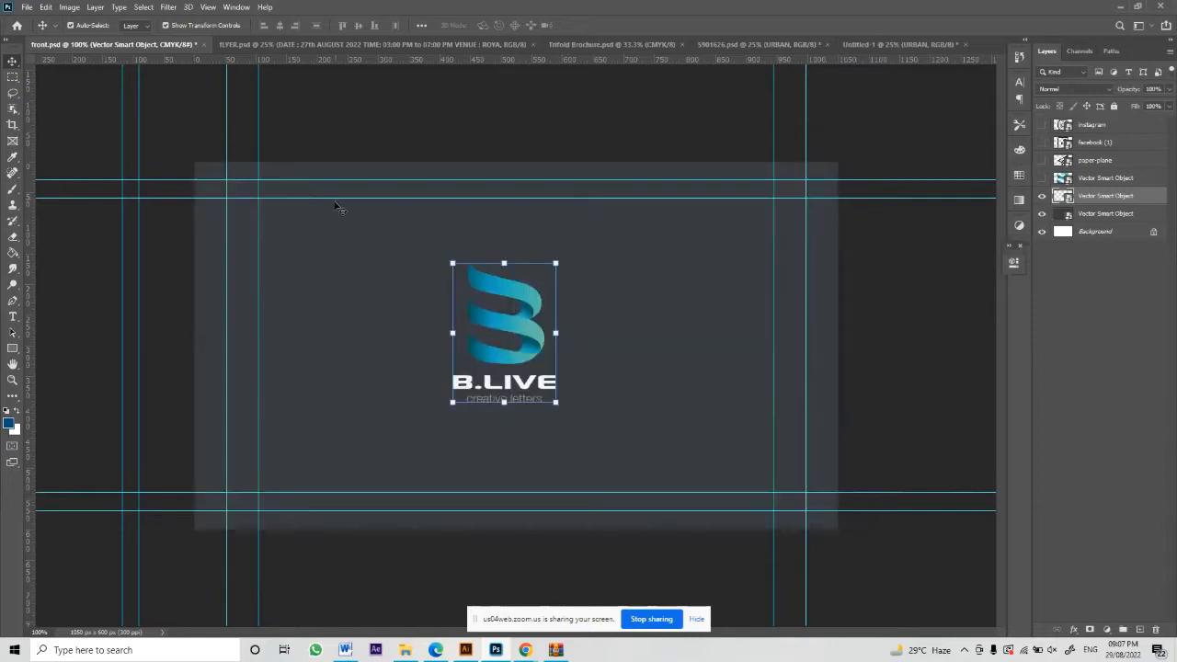
{"action": "left_click", "coordinate": [337, 207]}
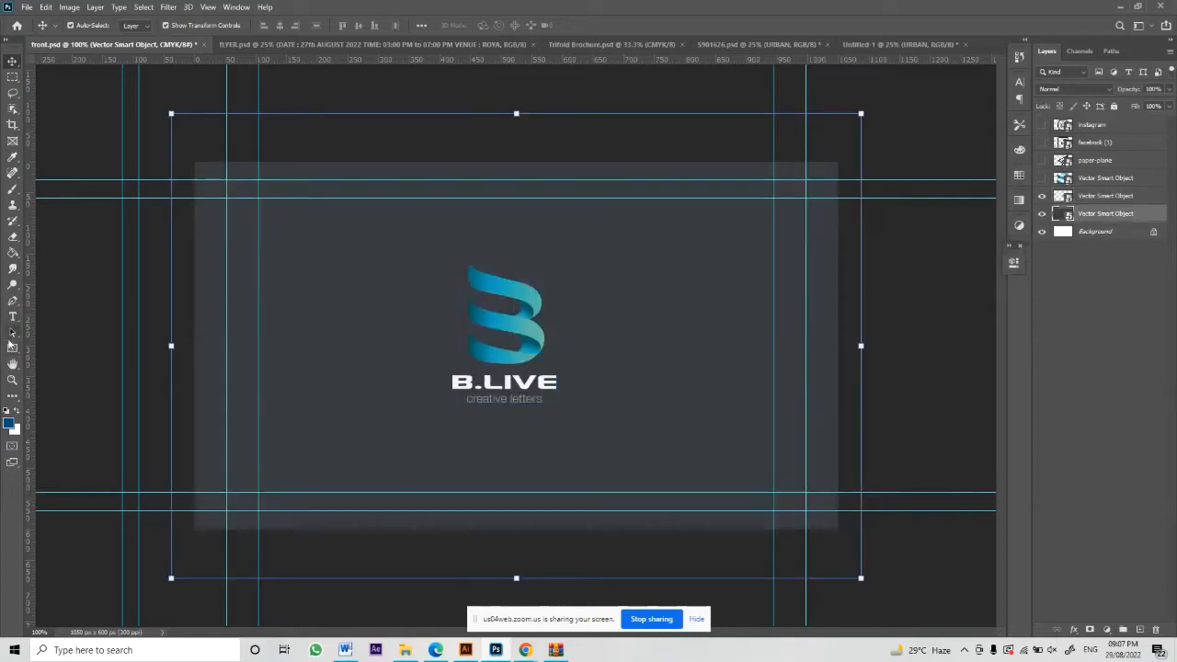
{"action": "left_click", "coordinate": [13, 348]}
{"action": "left_click_drag", "start_coordinate": [184, 151], "coordinate": [691, 512]}
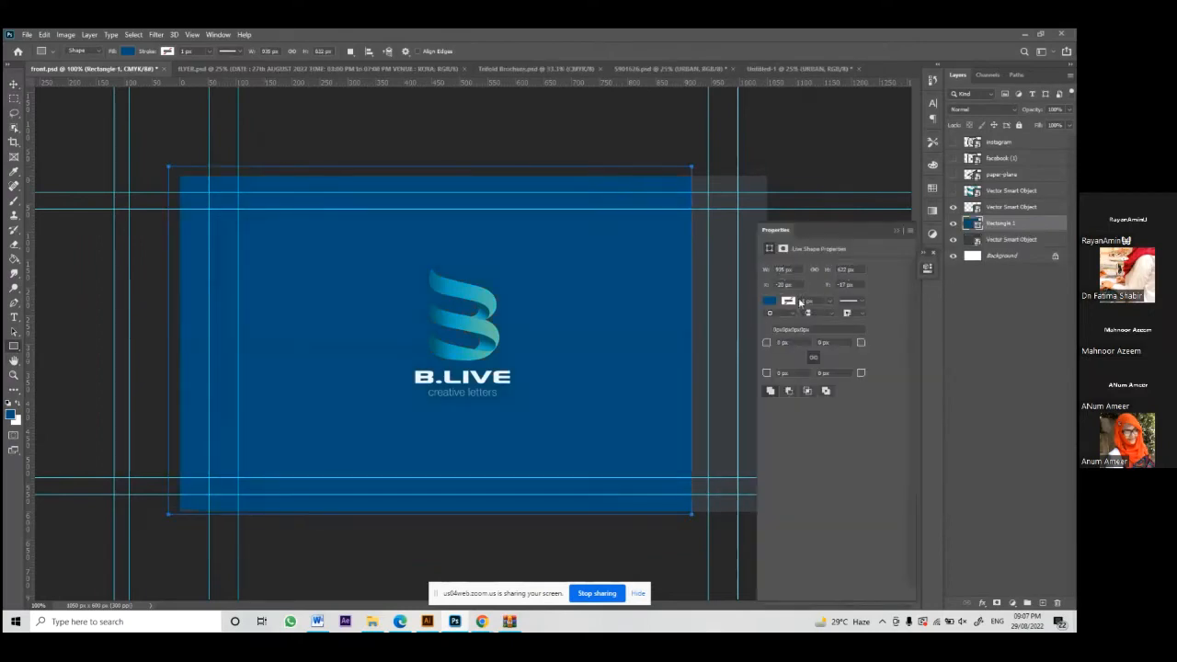
{"action": "left_click", "coordinate": [769, 301]}
{"action": "left_click", "coordinate": [912, 323]}
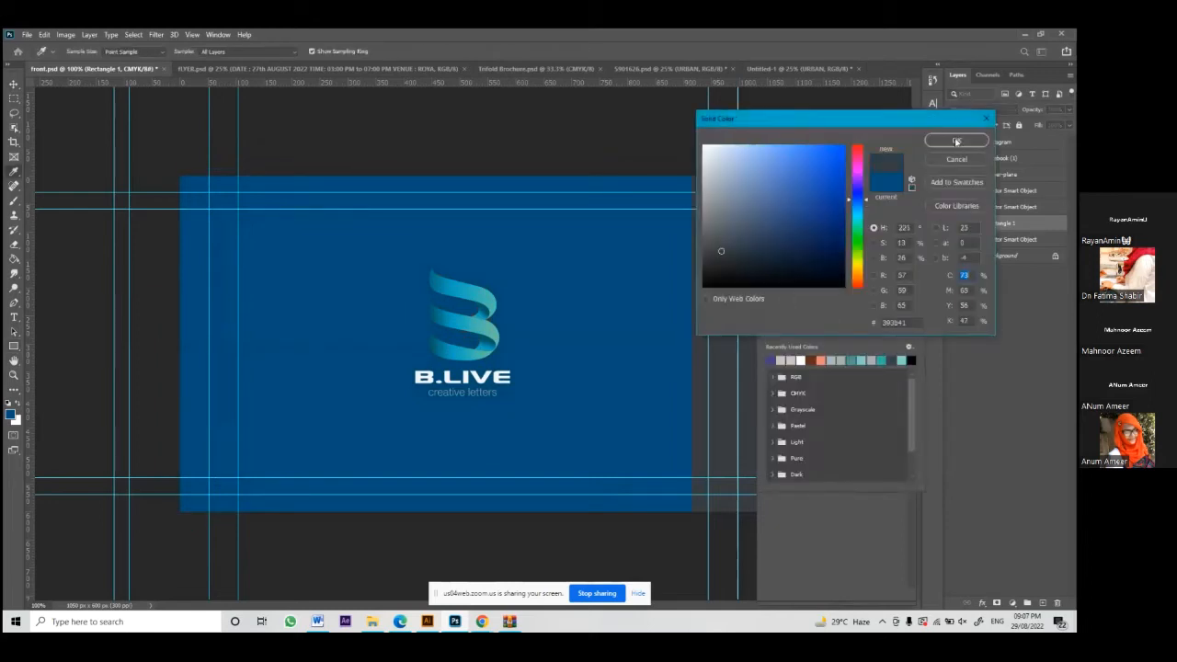
{"action": "left_click", "coordinate": [956, 141]}
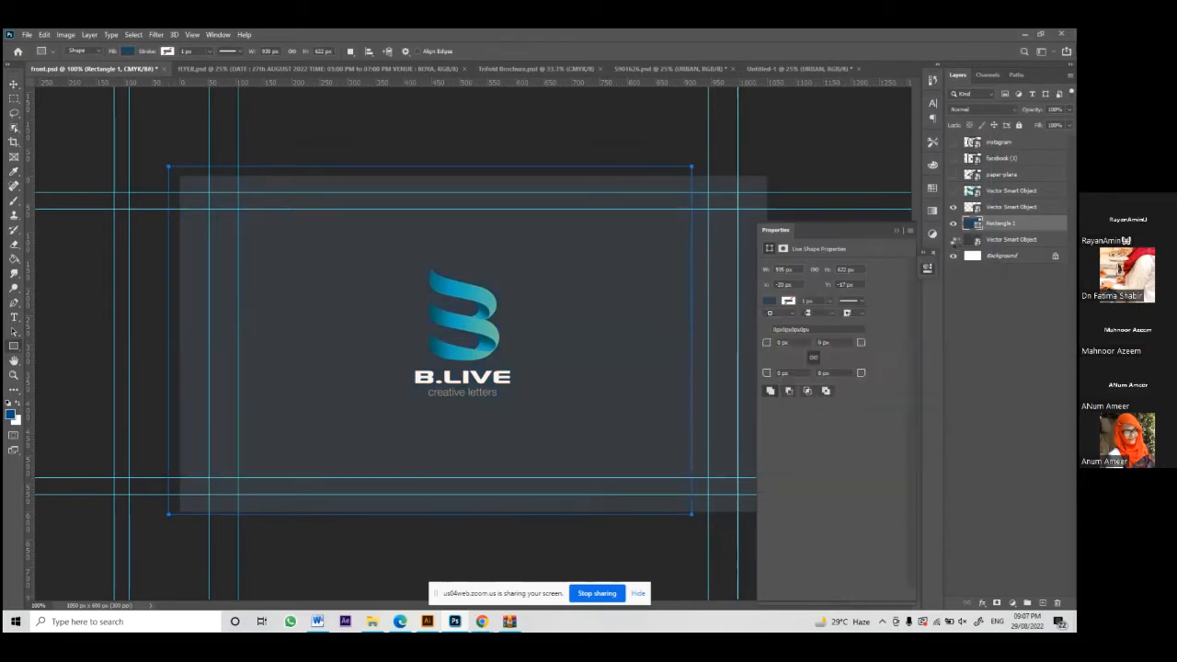
Step: Hide the lower grey background layer and stretch the rectangle to the card's right edge
{"action": "left_click", "coordinate": [953, 241]}
{"action": "left_click", "coordinate": [14, 84]}
{"action": "mouse_move", "coordinate": [582, 267]}
{"action": "left_mouse_down"}
{"action": "mouse_move", "coordinate": [620, 307]}
{"action": "mouse_move", "coordinate": [588, 268]}
{"action": "left_mouse_up"}
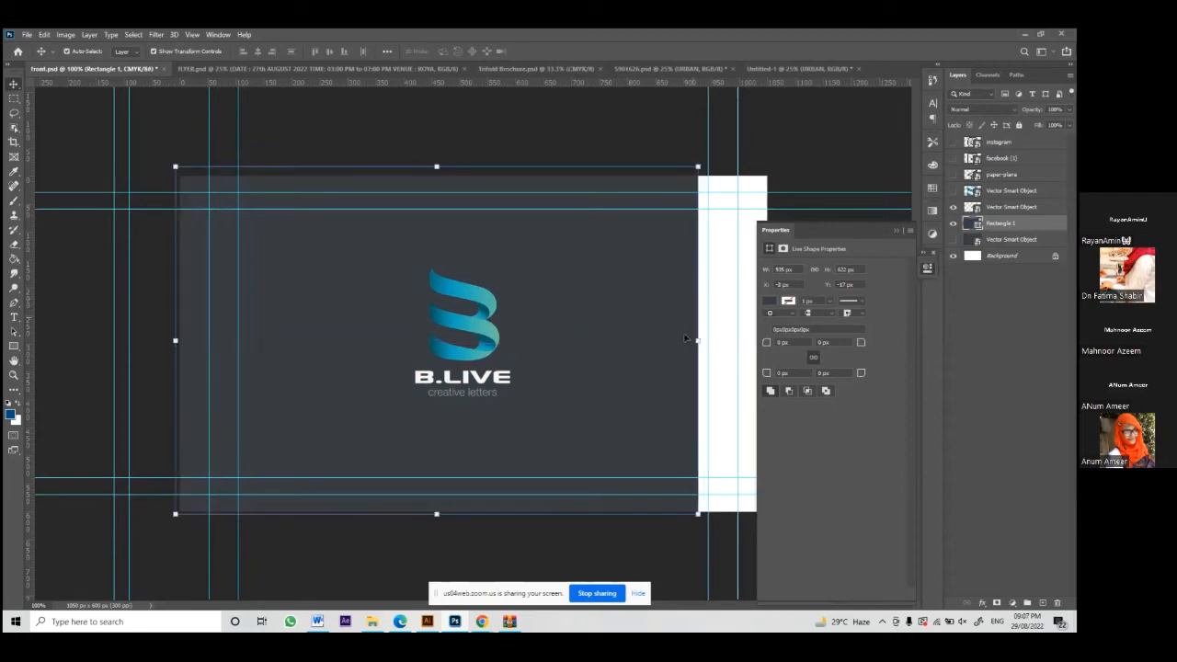
{"action": "left_click_drag", "start_coordinate": [697, 338], "coordinate": [799, 355]}
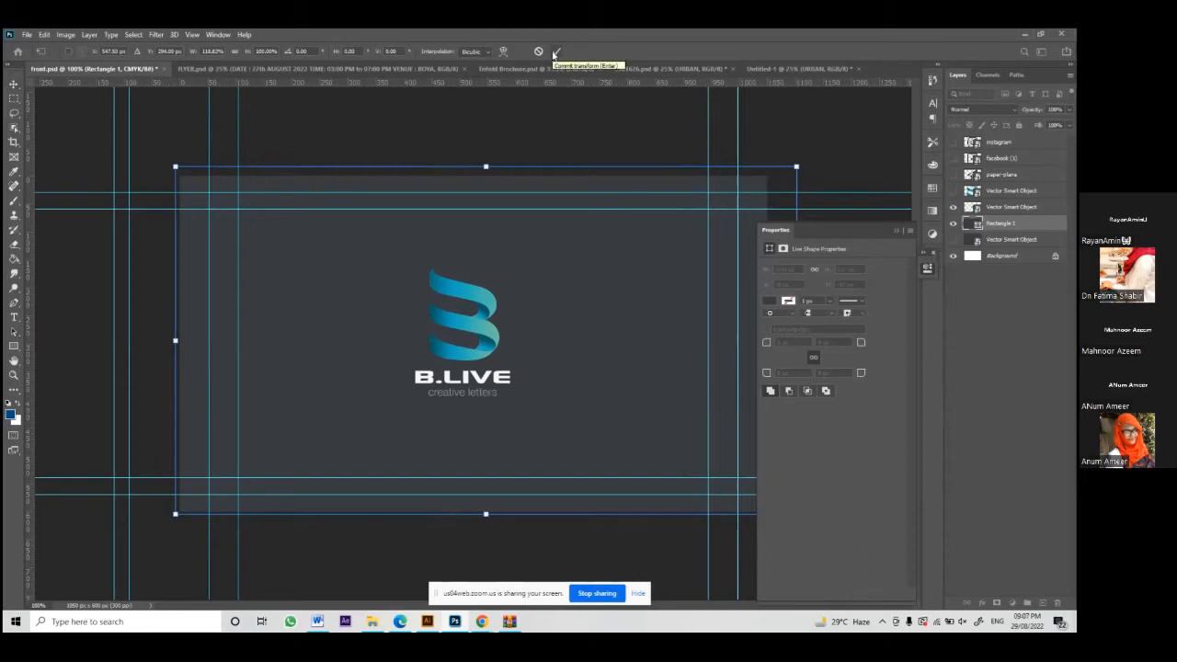
{"action": "left_click", "coordinate": [538, 51]}
{"action": "left_click_drag", "start_coordinate": [696, 343], "coordinate": [729, 340]}
{"action": "left_click", "coordinate": [505, 78]}
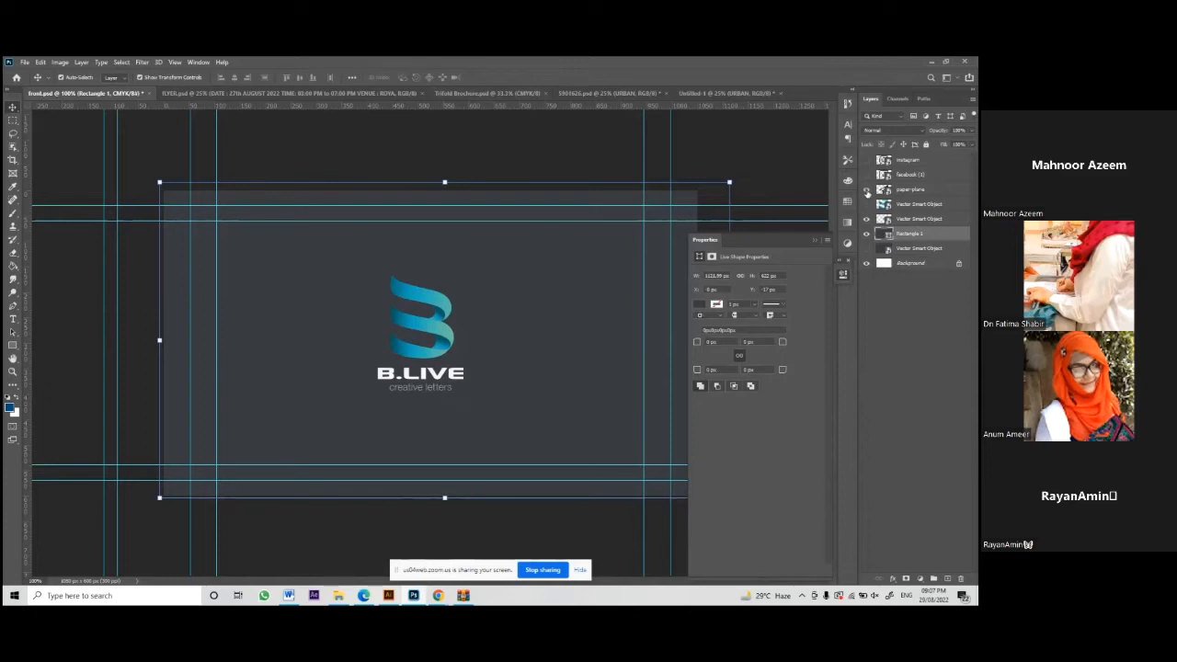
Step: Show the large B graphic layer and position it across the card
{"action": "left_click", "coordinate": [866, 203]}
{"action": "left_click", "coordinate": [920, 203]}
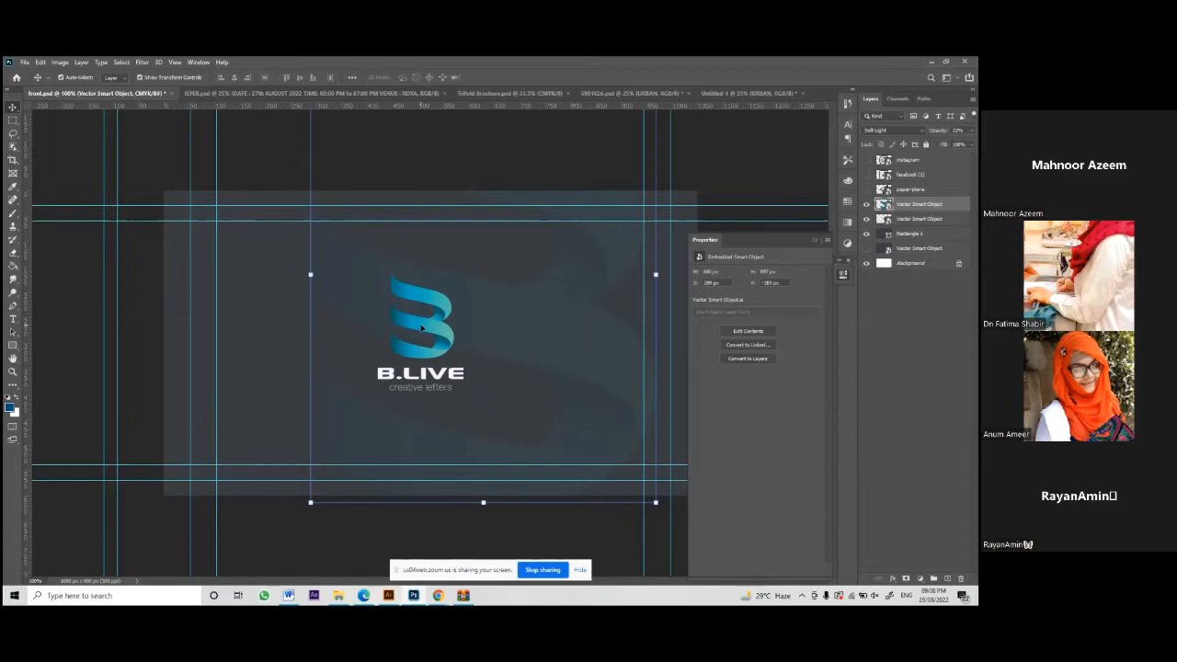
{"action": "left_click_drag", "start_coordinate": [561, 356], "coordinate": [478, 587]}
{"action": "left_click_drag", "start_coordinate": [571, 384], "coordinate": [602, 348]}
{"action": "key", "text": "ctrl+z"}
{"action": "left_click_drag", "start_coordinate": [397, 395], "coordinate": [705, 241]}
{"action": "left_click", "coordinate": [622, 290]}
{"action": "left_click_drag", "start_coordinate": [642, 263], "coordinate": [466, 390]}
{"action": "left_click", "coordinate": [531, 378]}
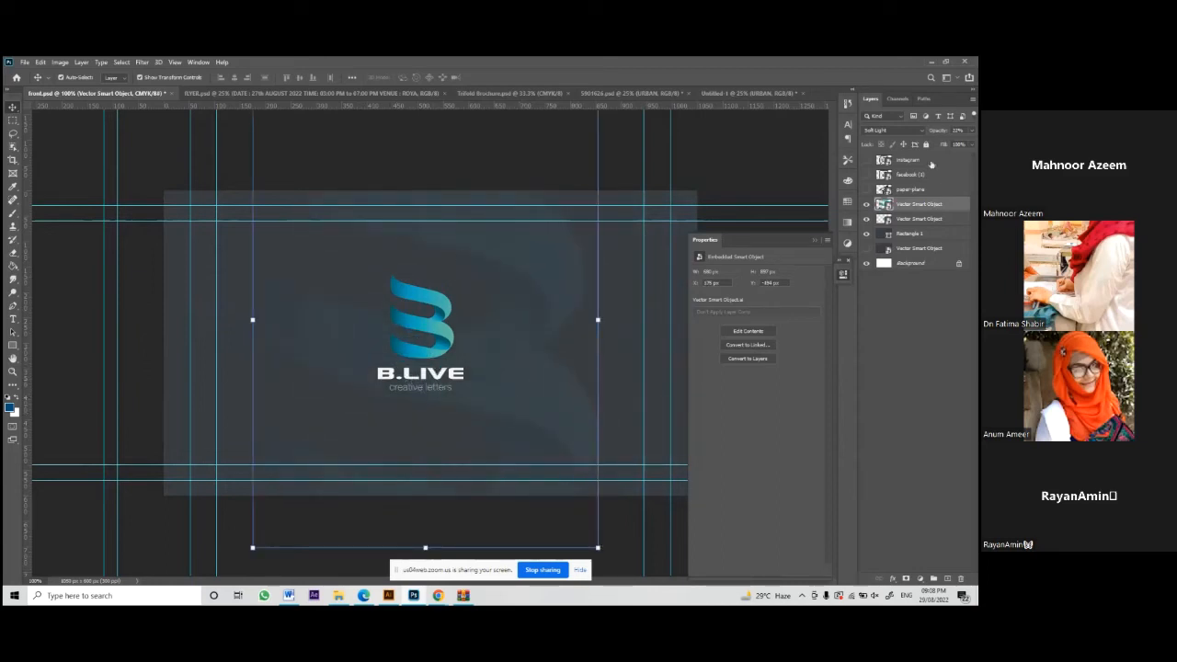
Step: Raise the large B layer's opacity to 100%
{"action": "left_click", "coordinate": [968, 129]}
{"action": "left_click", "coordinate": [956, 145]}
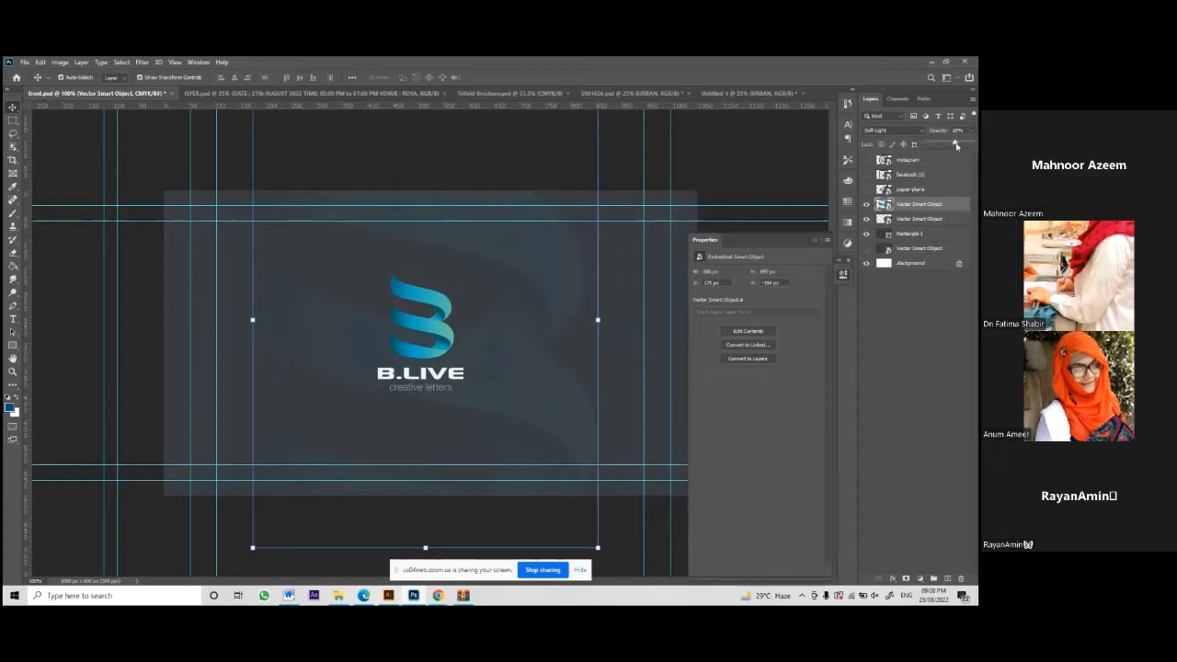
{"action": "left_click_drag", "start_coordinate": [956, 146], "coordinate": [971, 144]}
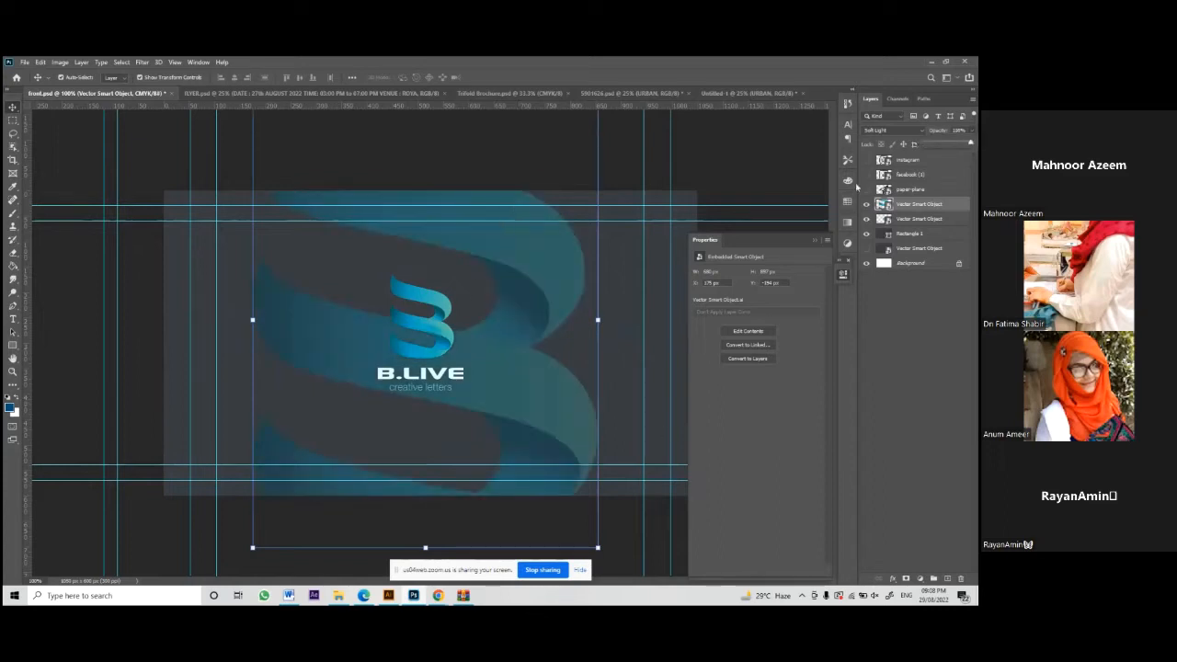
{"action": "left_click", "coordinate": [882, 130]}
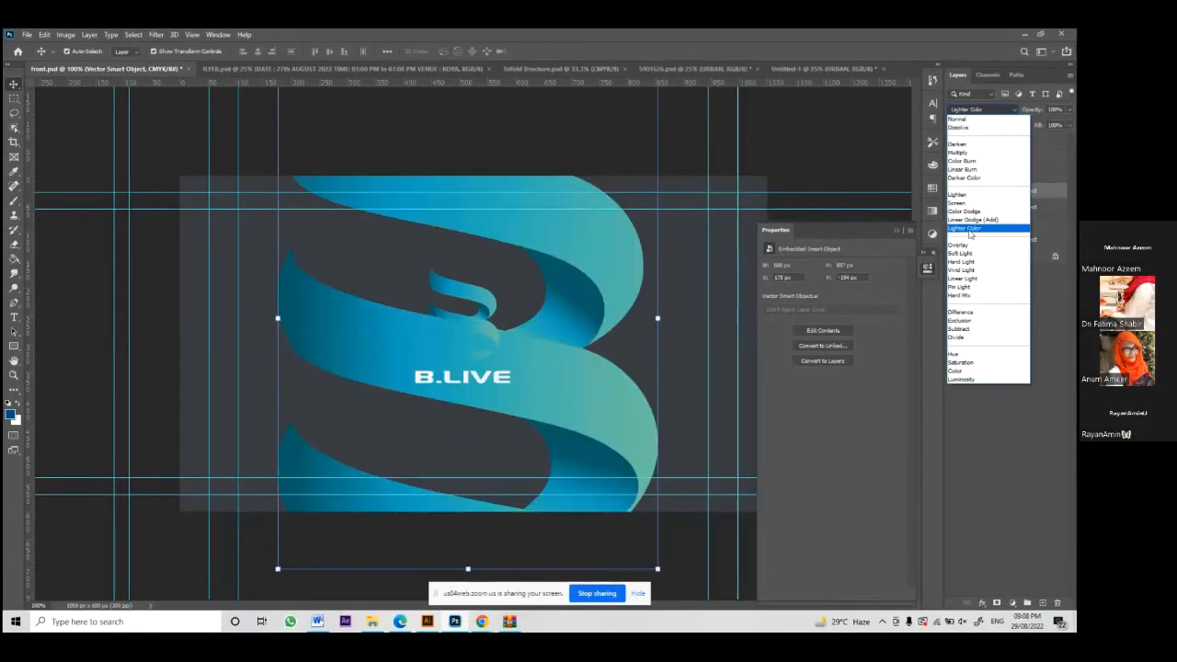
Step: Set the large B to Soft Light blend mode at about 15% opacity, then deselect it
{"action": "key", "text": "Down"}
{"action": "key", "text": "Down"}
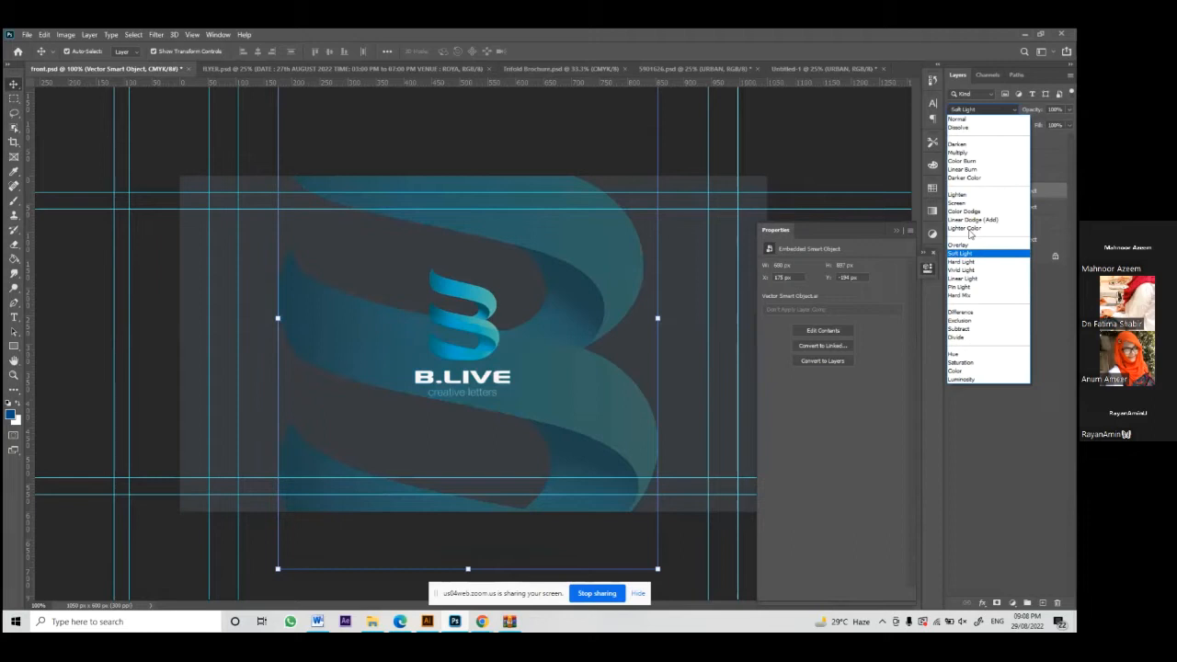
{"action": "key", "text": "Down"}
{"action": "key", "text": "Down"}
{"action": "key", "text": "Down"}
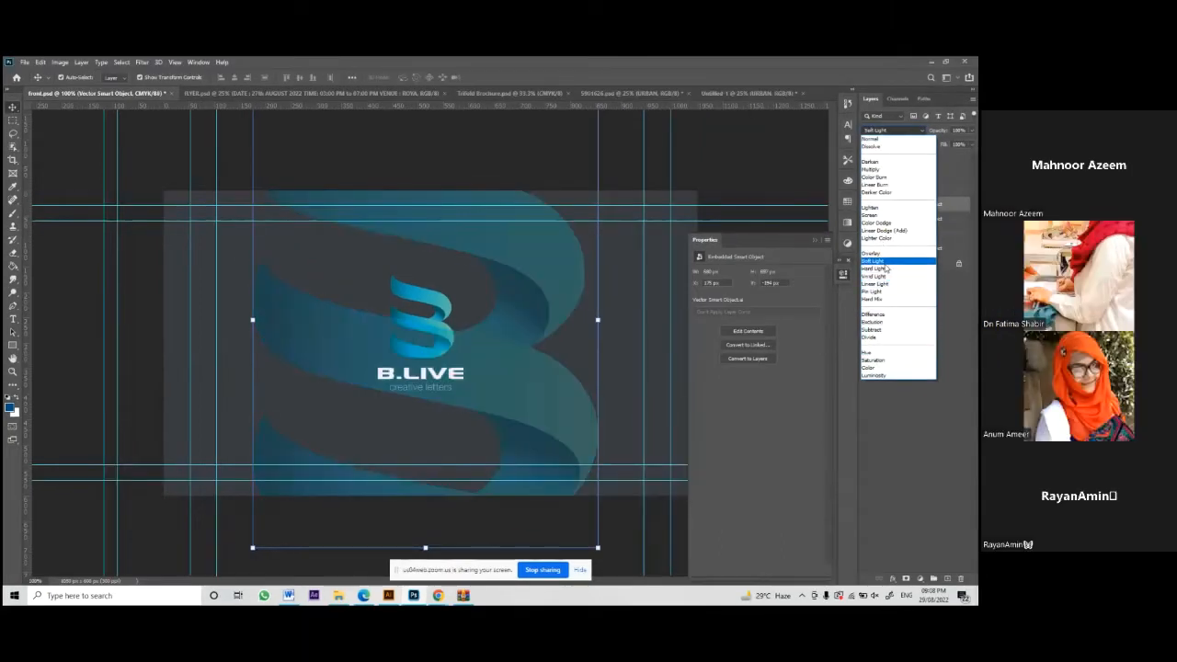
{"action": "left_click", "coordinate": [885, 263]}
{"action": "left_click", "coordinate": [970, 129]}
{"action": "left_click_drag", "start_coordinate": [968, 144], "coordinate": [935, 142]}
{"action": "left_click", "coordinate": [769, 153]}
{"action": "left_click", "coordinate": [769, 153]}
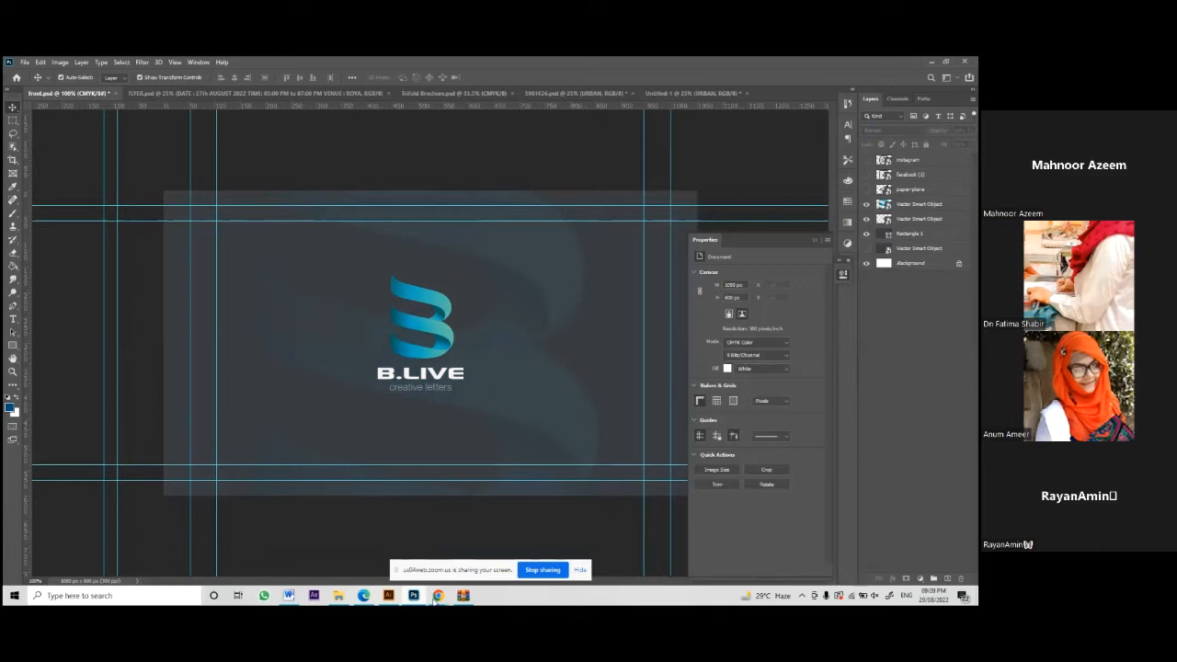
{"action": "mouse_move", "coordinate": [438, 598]}
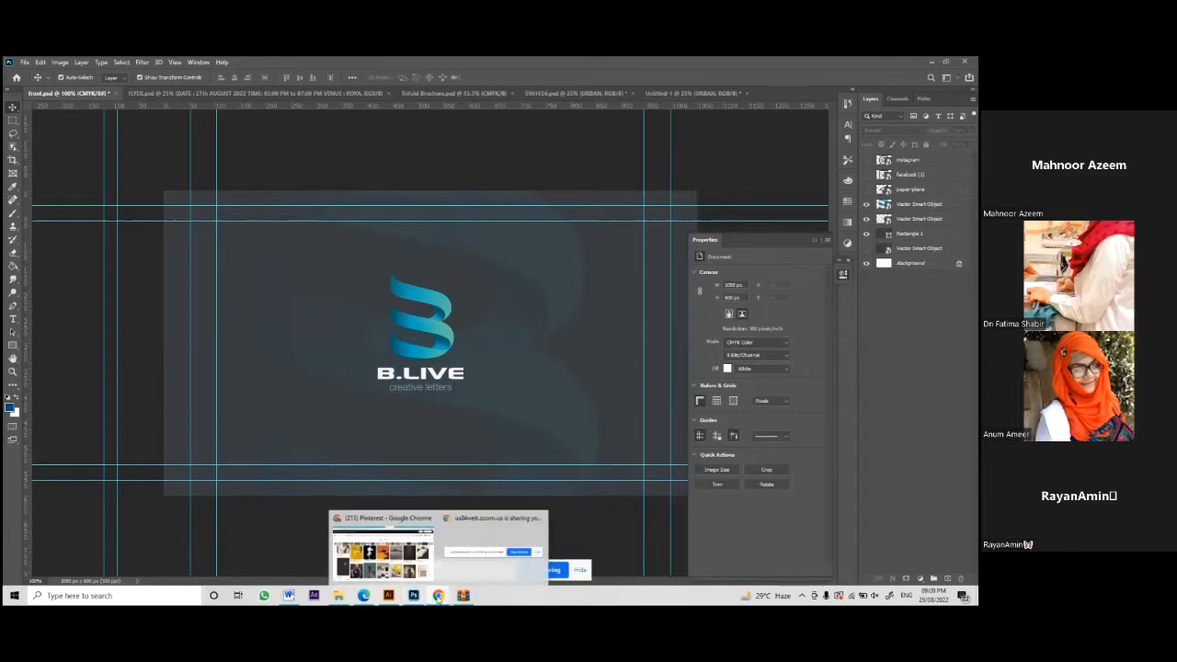
Step: Search Pinterest for 'business cards' and open a business card pin to look through
{"action": "left_click", "coordinate": [396, 550]}
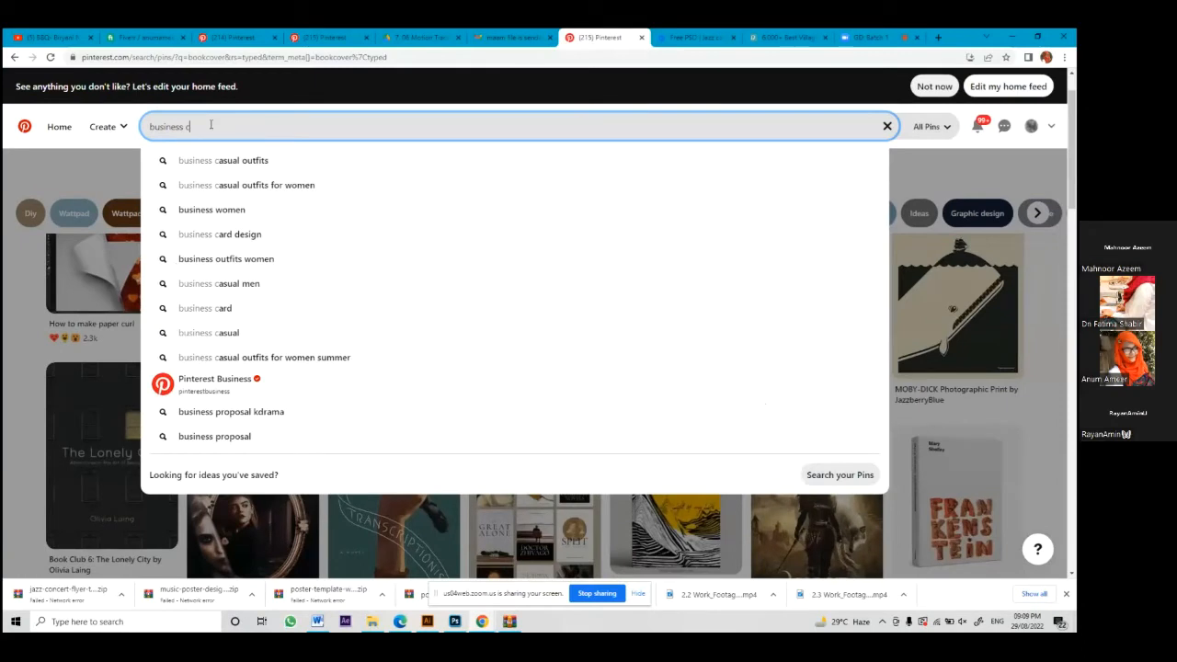
{"action": "type", "text": "ards"}
{"action": "key", "text": "Return"}
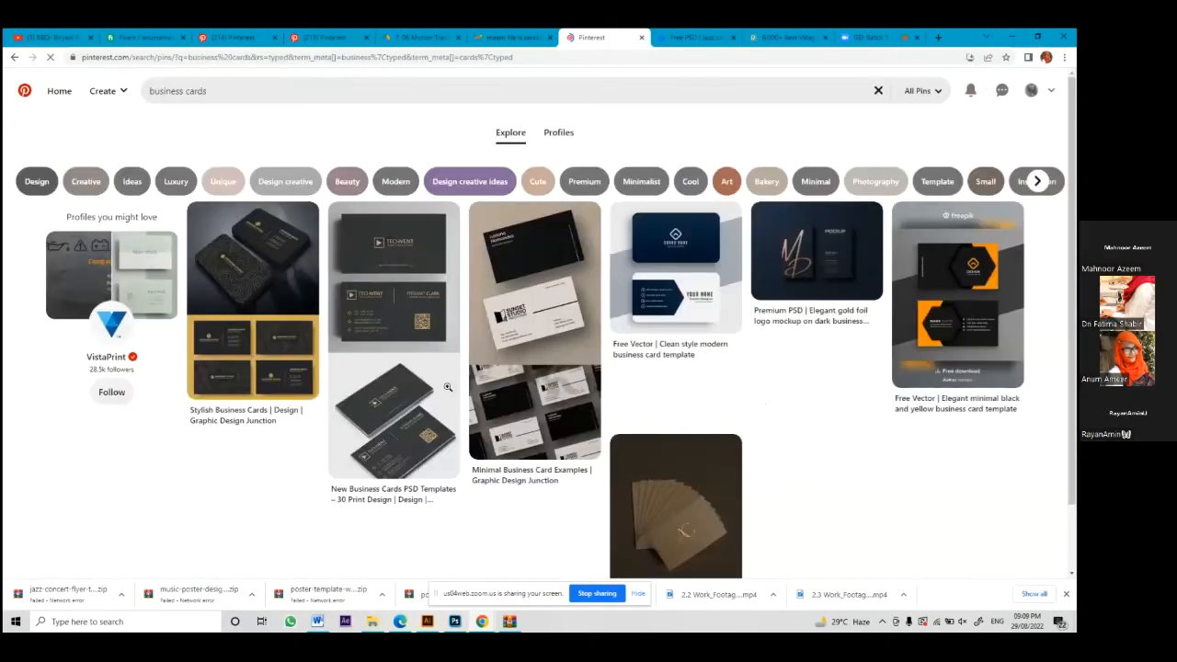
{"action": "left_click", "coordinate": [275, 299]}
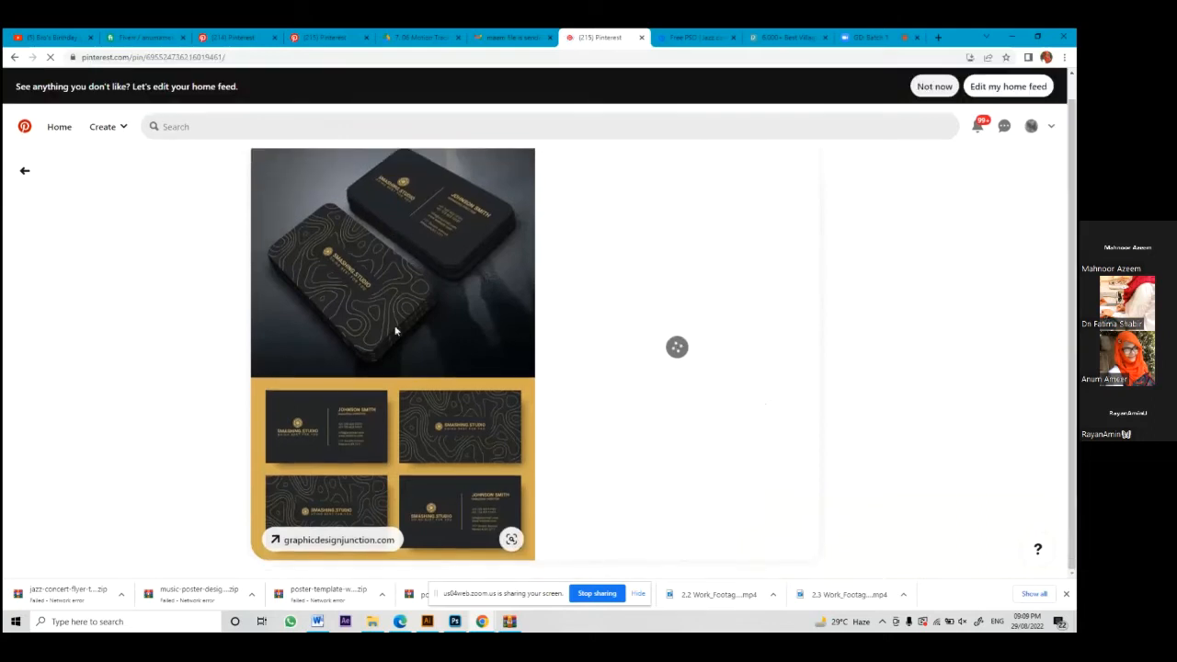
{"action": "scroll", "coordinate": [386, 387], "scroll_direction": "down", "scroll_amount": 3}
{"action": "scroll", "coordinate": [383, 425], "scroll_direction": "down", "scroll_amount": 2}
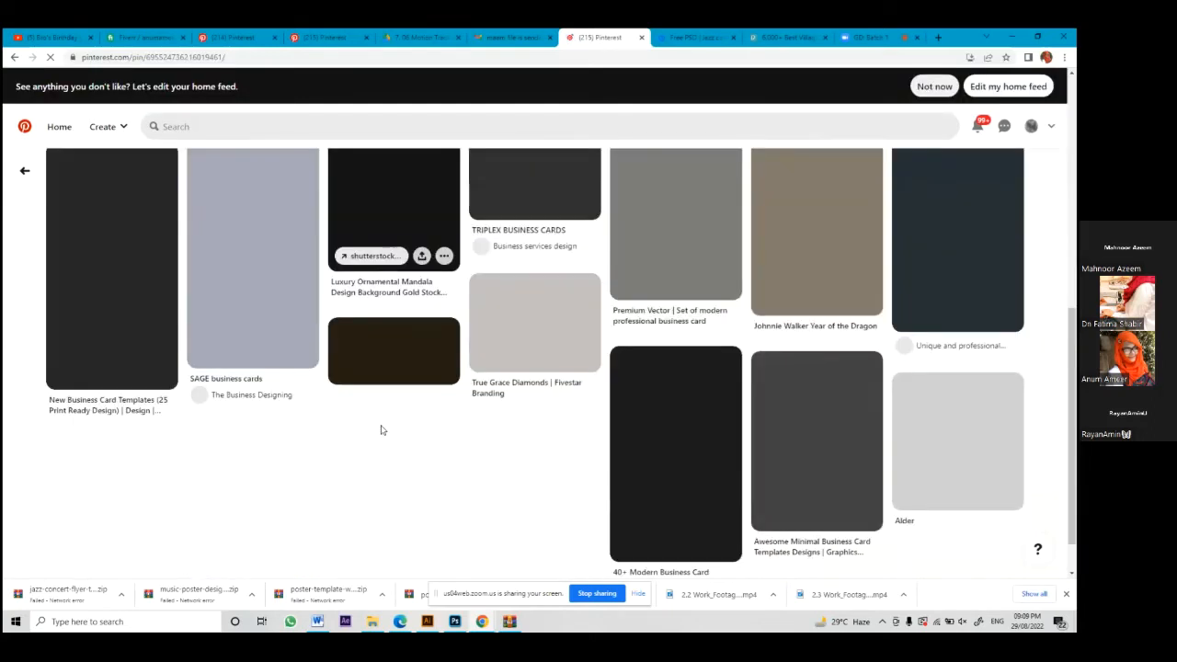
{"action": "scroll", "coordinate": [383, 428], "scroll_direction": "up", "scroll_amount": 2}
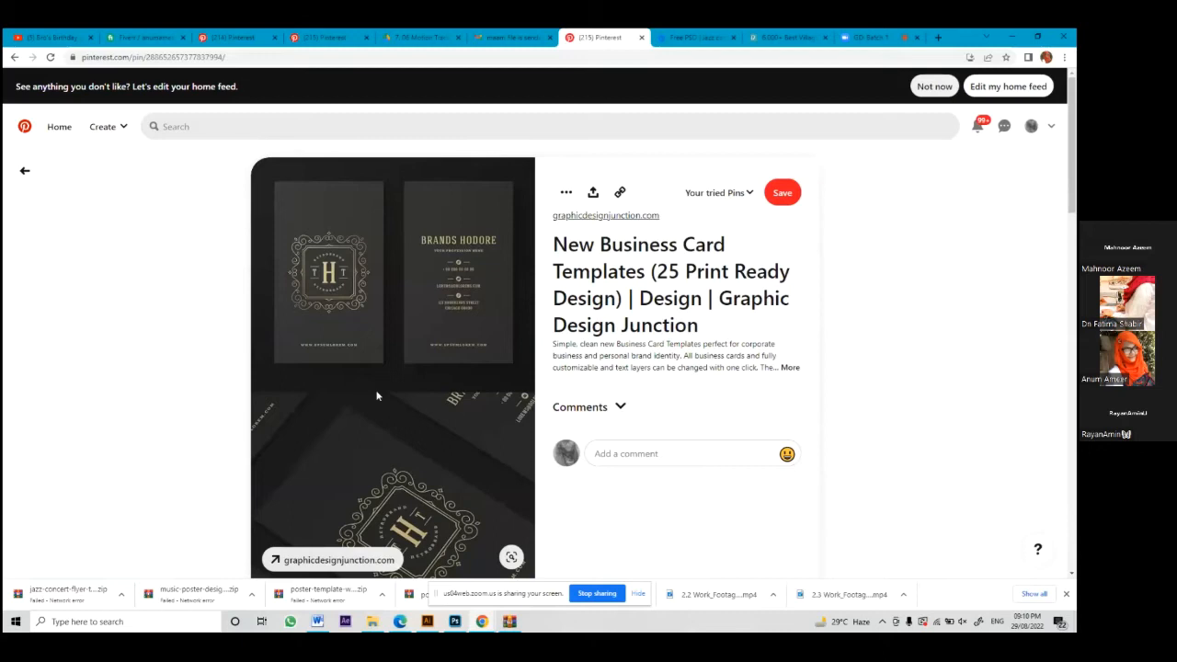
Step: Scroll through the related Arabic logo and stationery pins in the 'More like this' grid
{"action": "scroll", "coordinate": [376, 395], "scroll_direction": "down", "scroll_amount": 5}
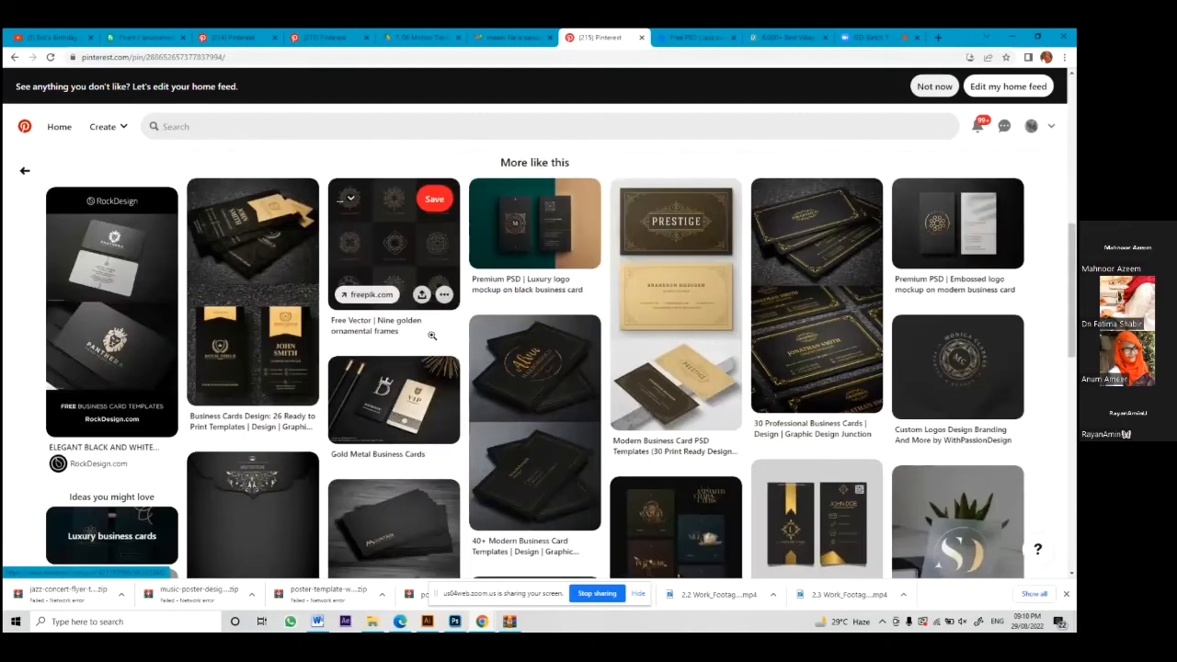
{"action": "key", "text": "alt+Left"}
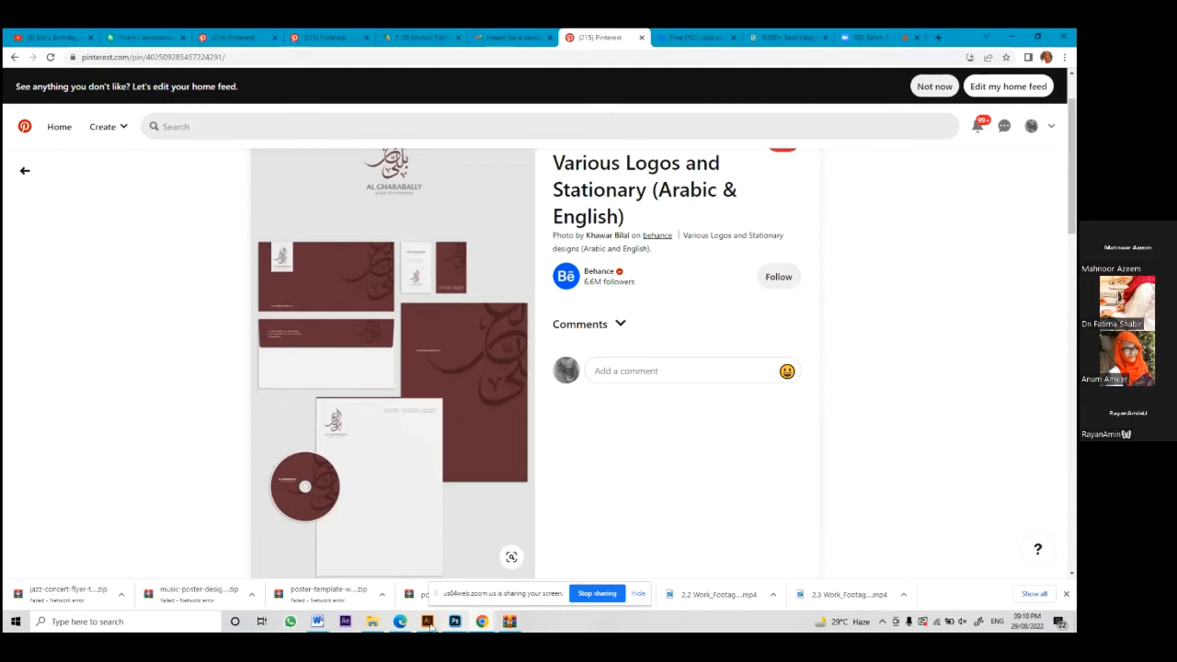
{"action": "mouse_move", "coordinate": [422, 621]}
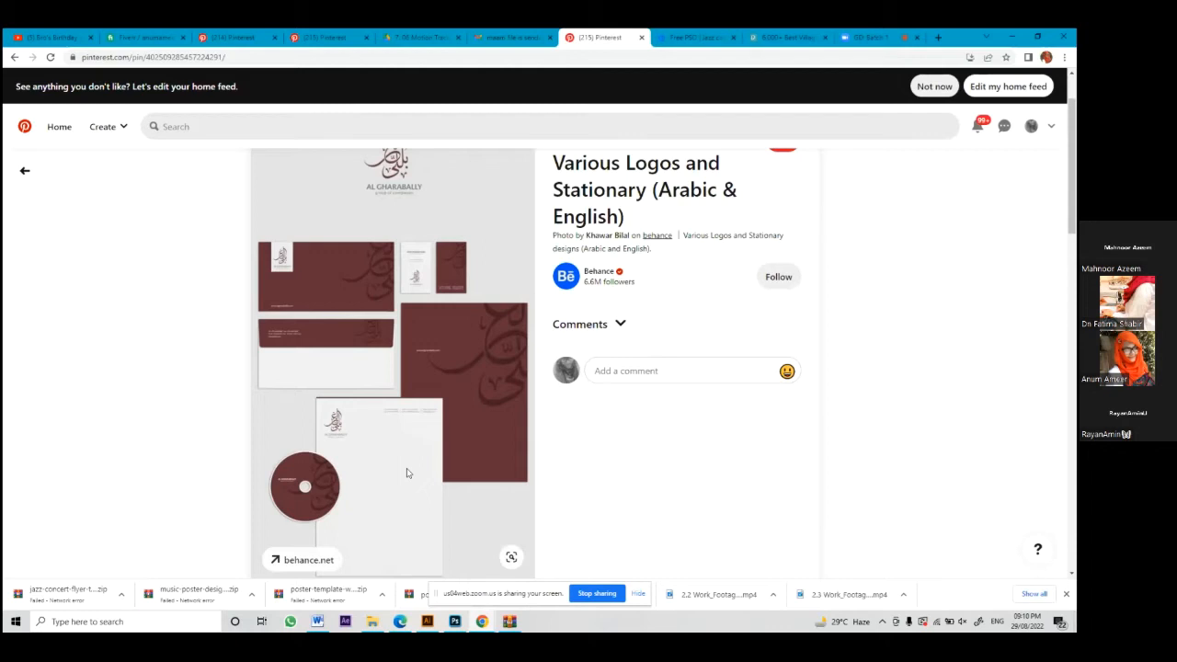
{"action": "scroll", "coordinate": [407, 473], "scroll_direction": "down", "scroll_amount": 1}
{"action": "scroll", "coordinate": [407, 472], "scroll_direction": "down", "scroll_amount": 1}
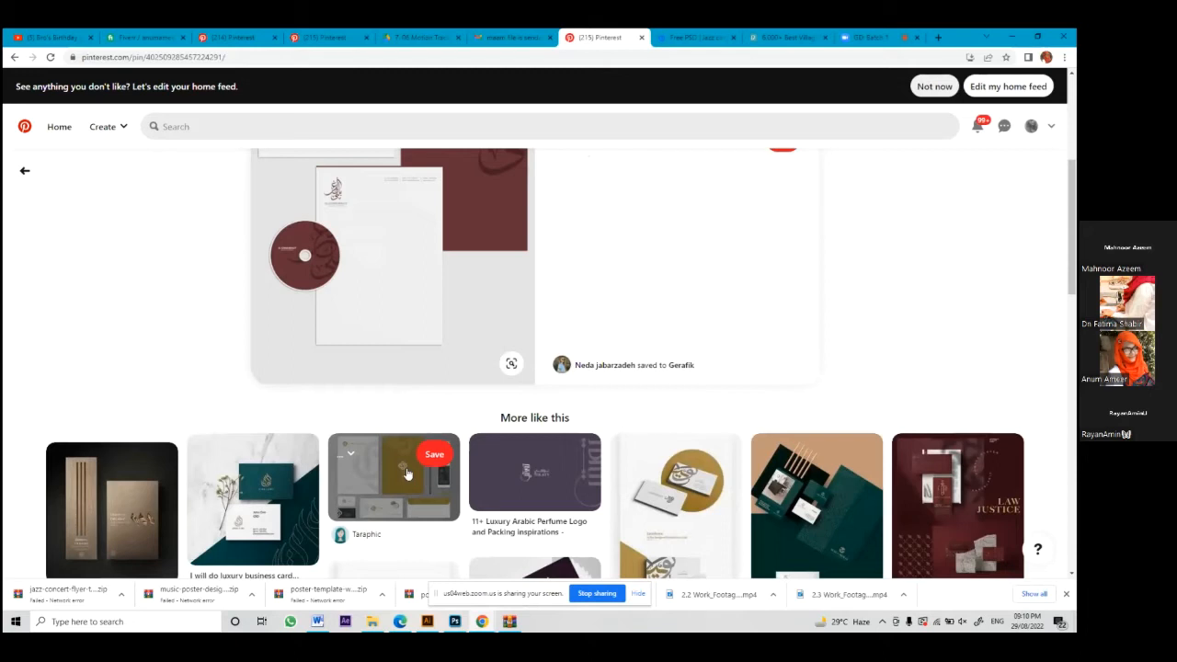
{"action": "scroll", "coordinate": [407, 473], "scroll_direction": "down", "scroll_amount": 1}
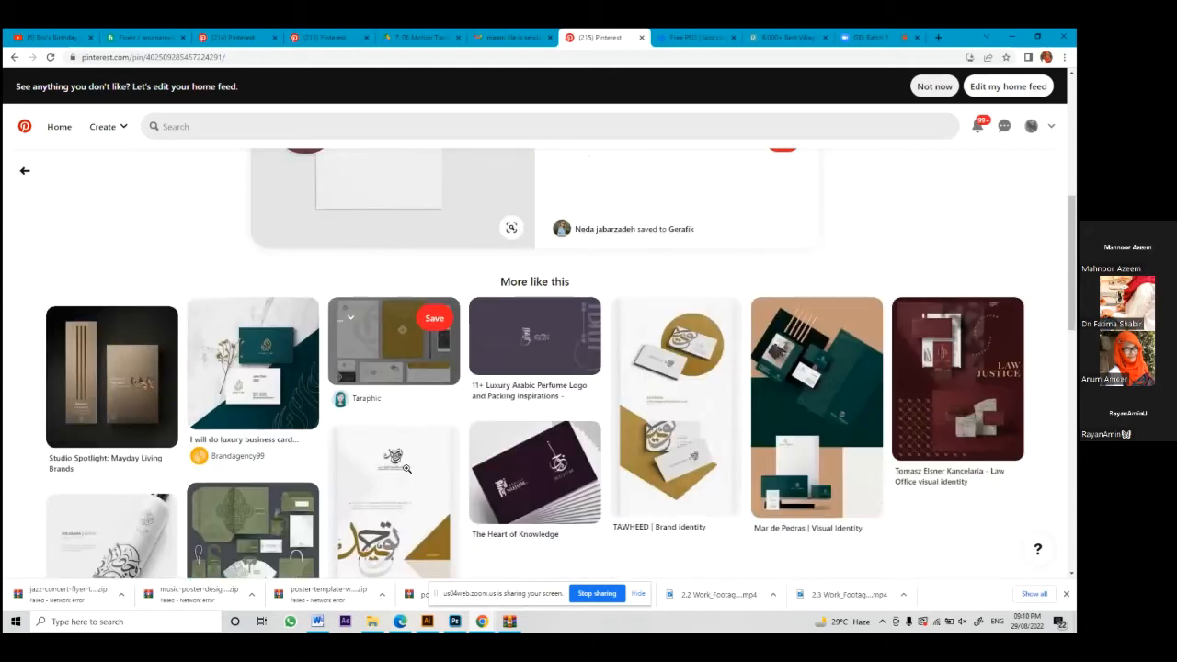
{"action": "scroll", "coordinate": [406, 468], "scroll_direction": "down", "scroll_amount": 2}
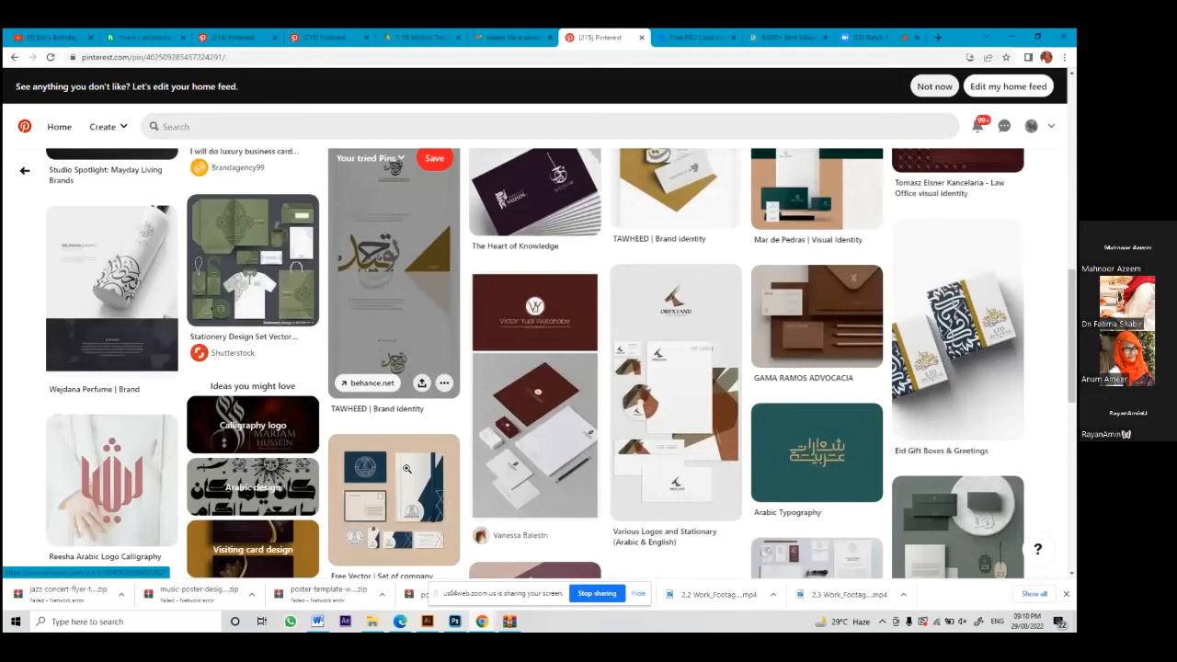
{"action": "scroll", "coordinate": [406, 468], "scroll_direction": "down", "scroll_amount": 1}
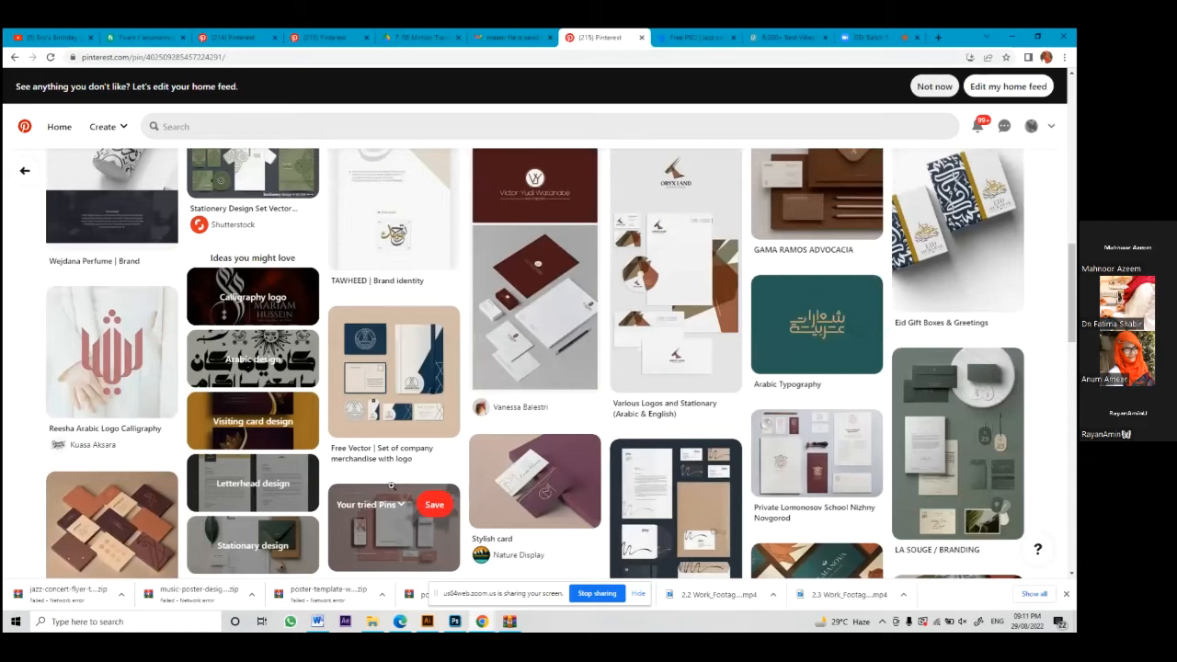
{"action": "mouse_move", "coordinate": [460, 627]}
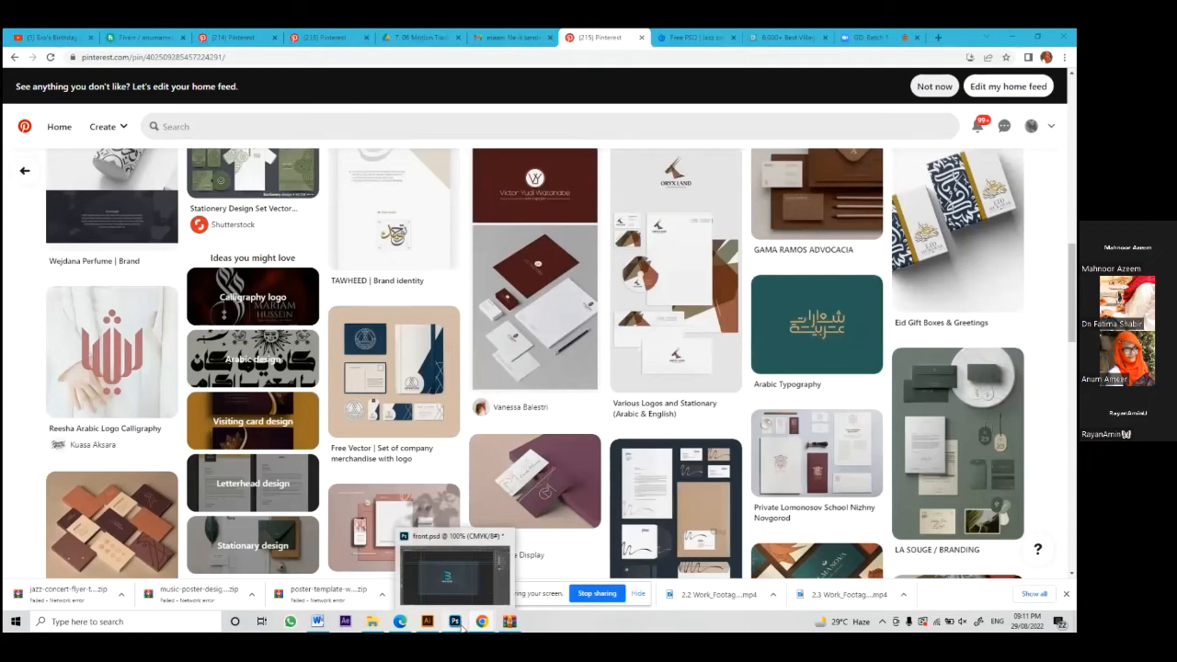
Step: Save the card front over front.psd in PSD format, replacing the existing file
{"action": "left_click", "coordinate": [460, 626]}
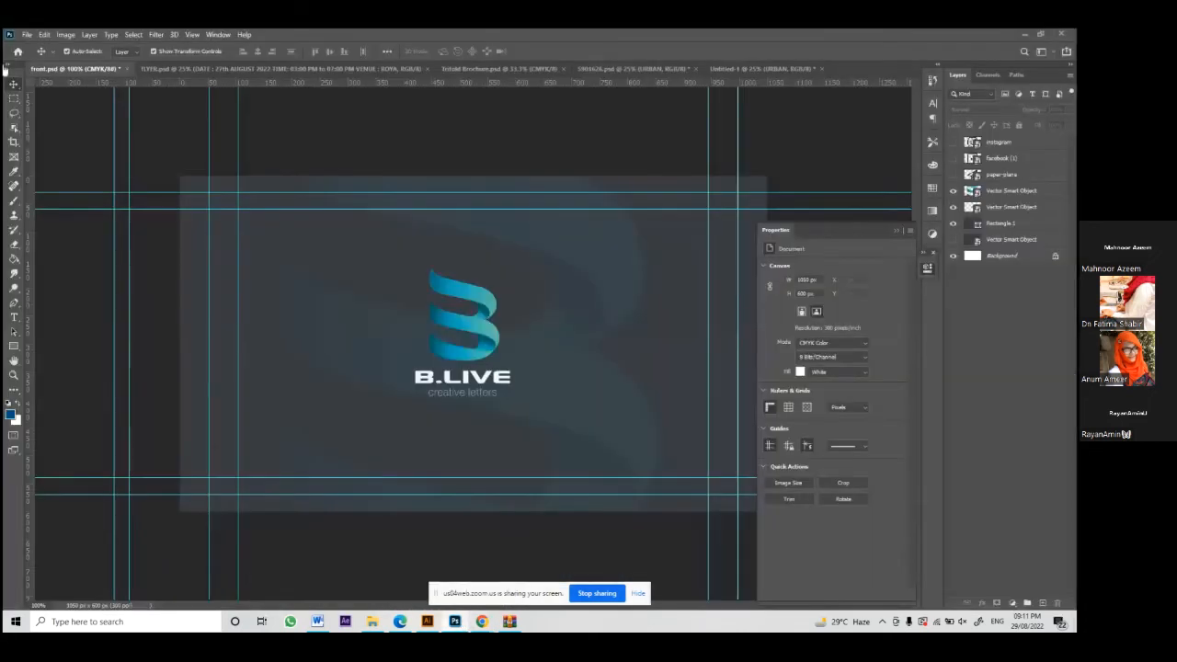
{"action": "left_click", "coordinate": [27, 34]}
{"action": "left_click", "coordinate": [43, 169]}
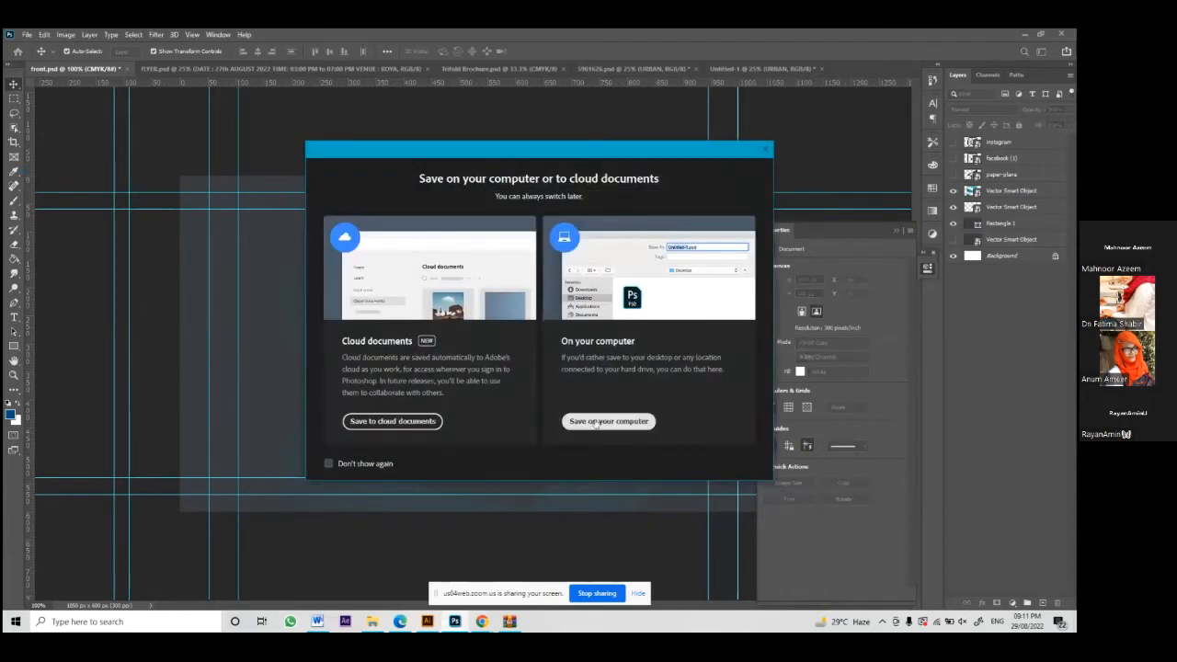
{"action": "left_click", "coordinate": [595, 425]}
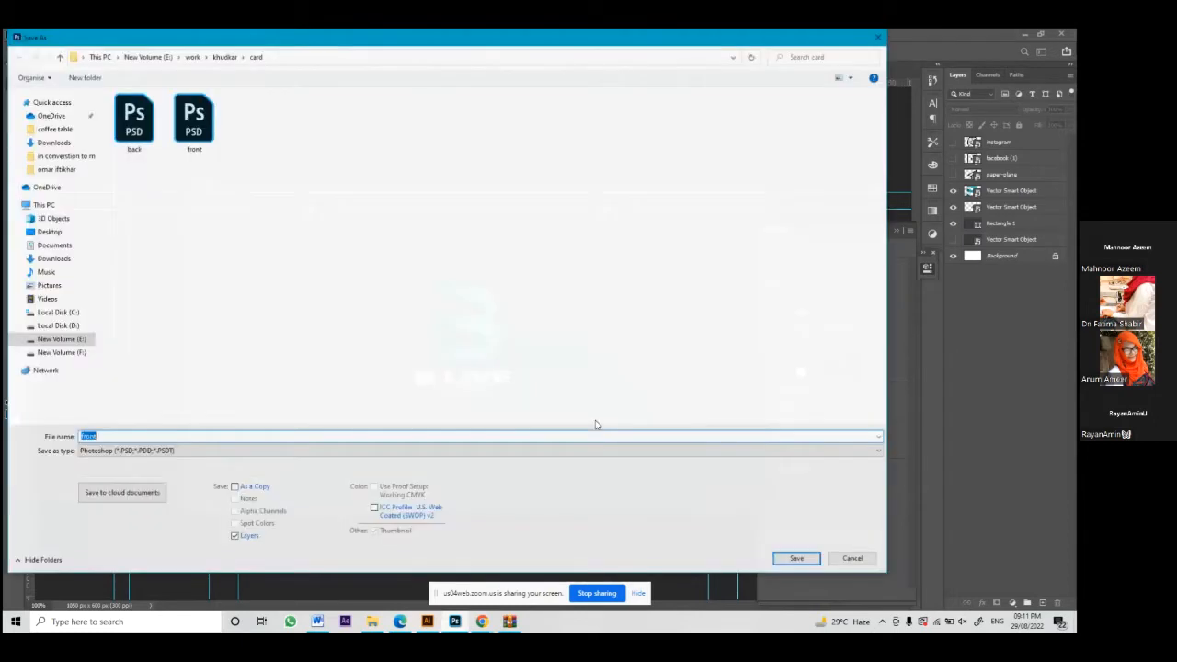
{"action": "left_click", "coordinate": [129, 450]}
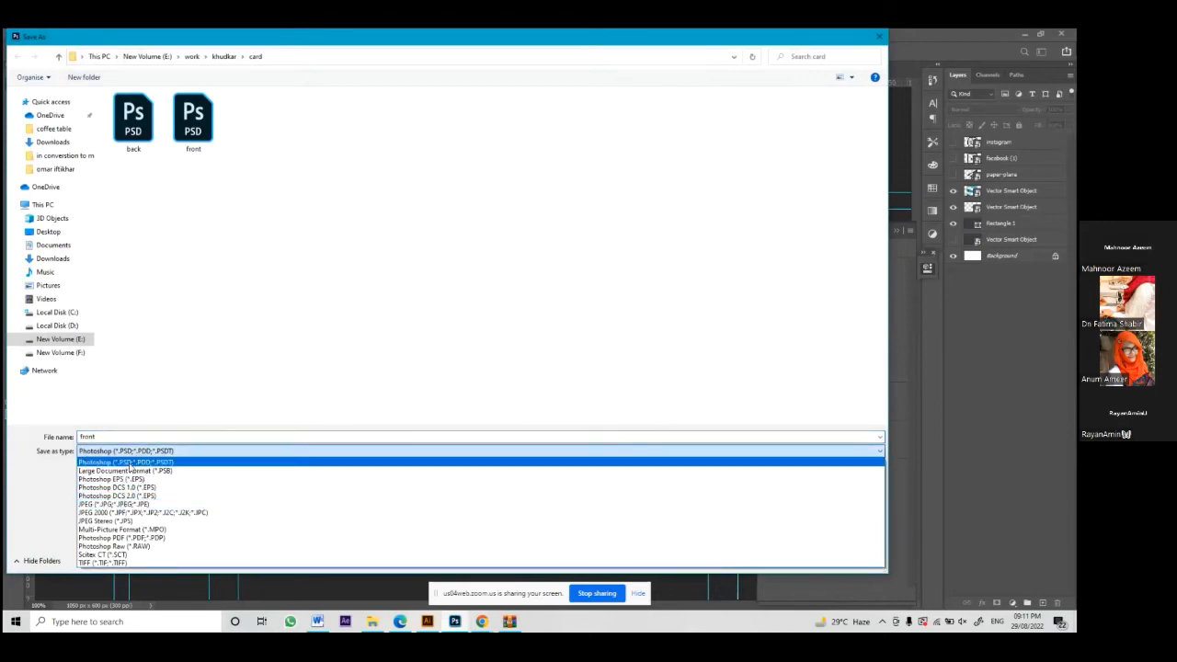
{"action": "left_click", "coordinate": [129, 463]}
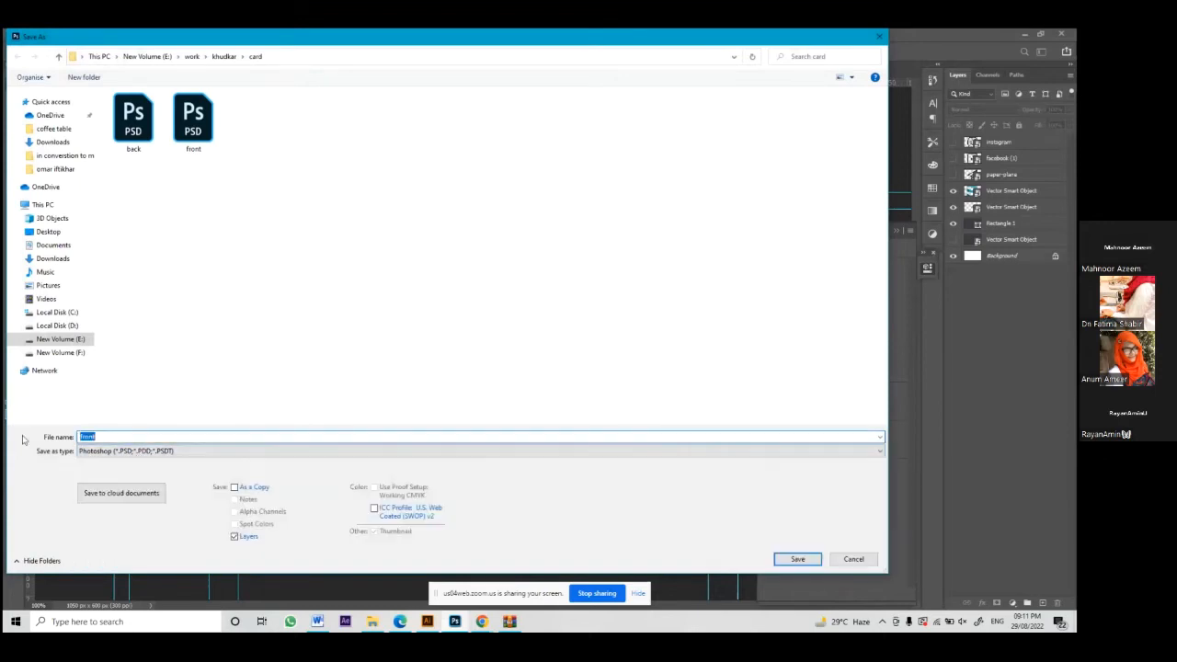
{"action": "left_click", "coordinate": [797, 559]}
{"action": "left_click", "coordinate": [566, 327]}
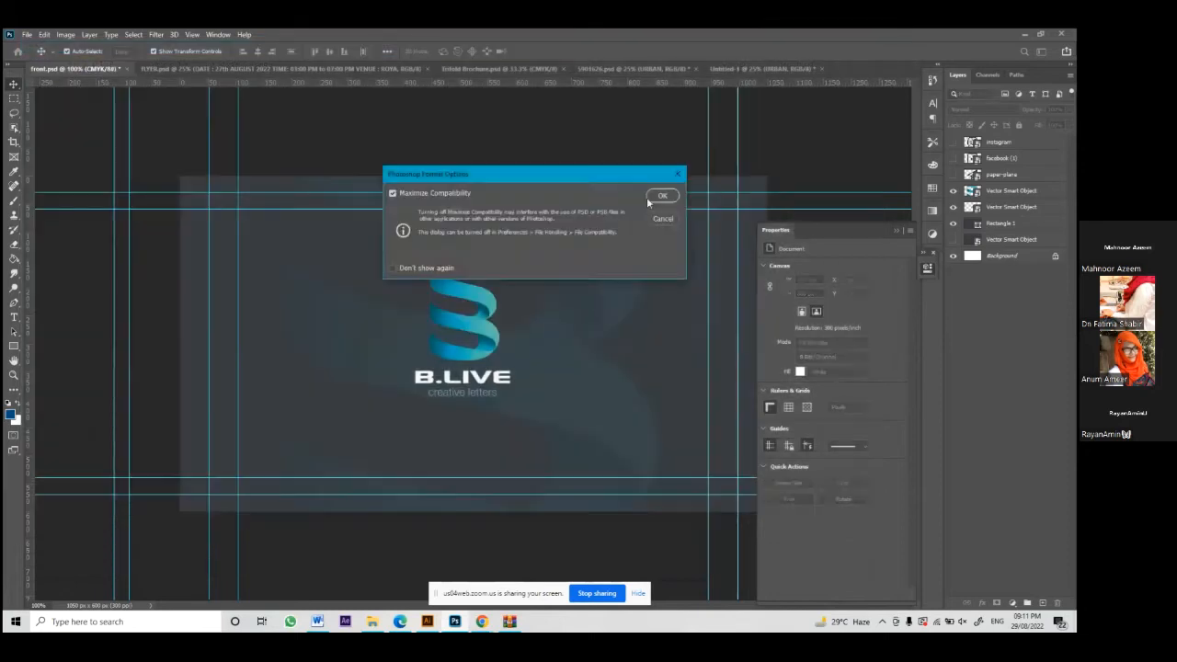
{"action": "left_click", "coordinate": [647, 197]}
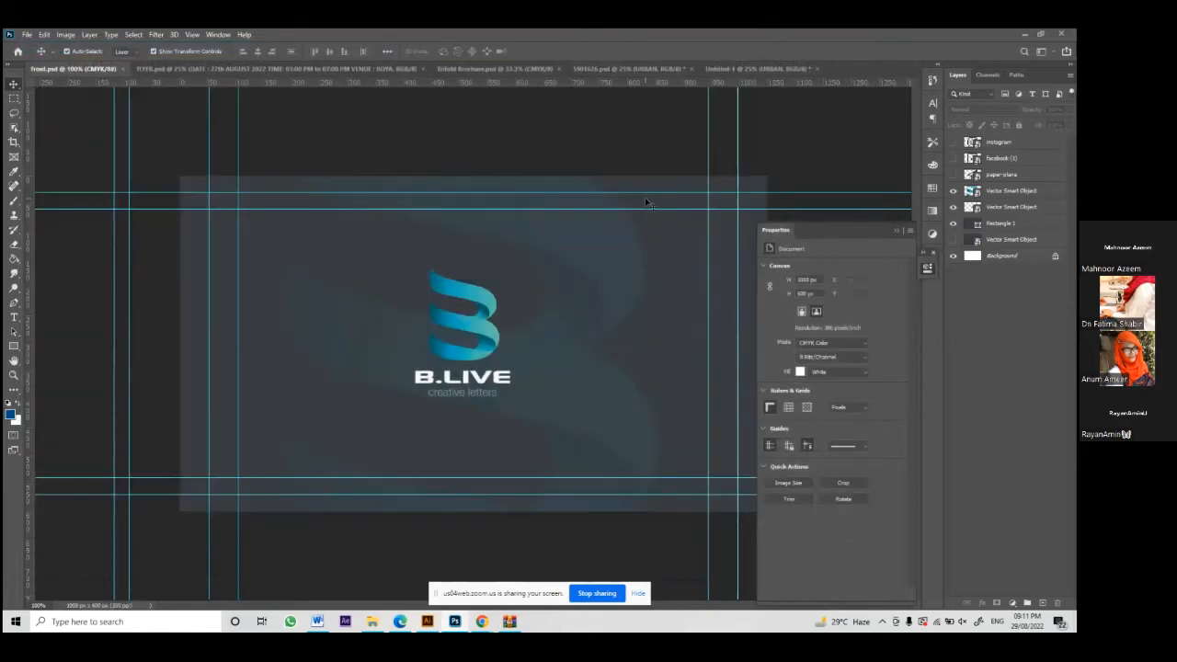
Step: Save a copy of the design as 'back 2.psd'
{"action": "left_click", "coordinate": [29, 37]}
{"action": "left_click", "coordinate": [60, 163]}
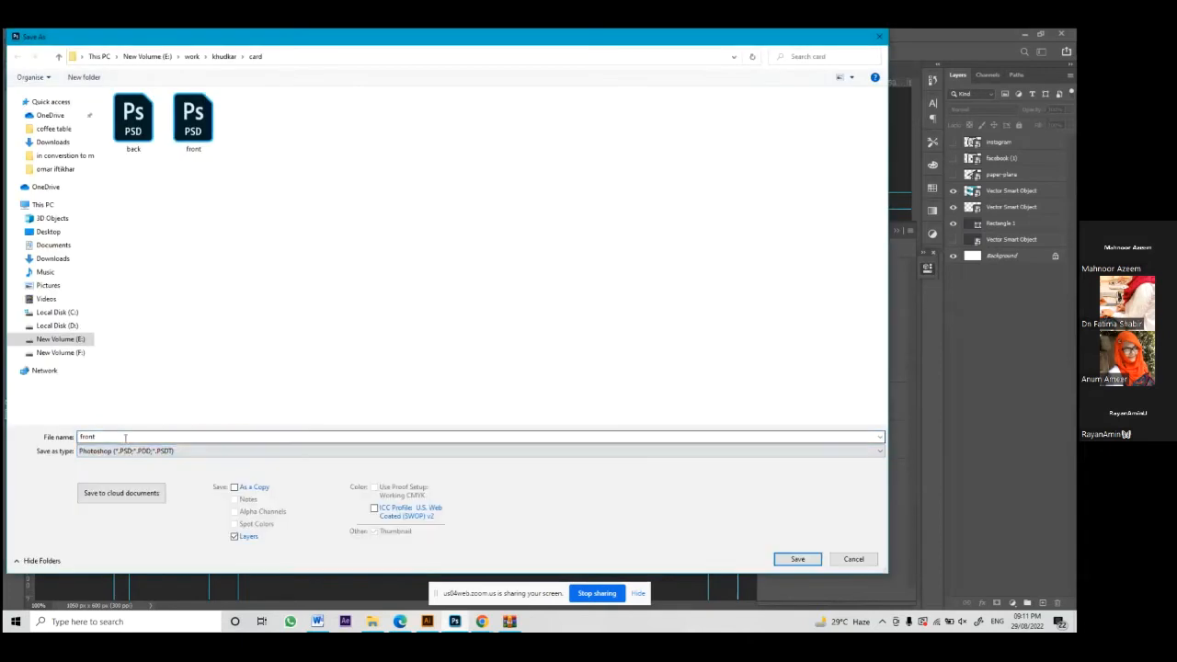
{"action": "type", "text": "back 2"}
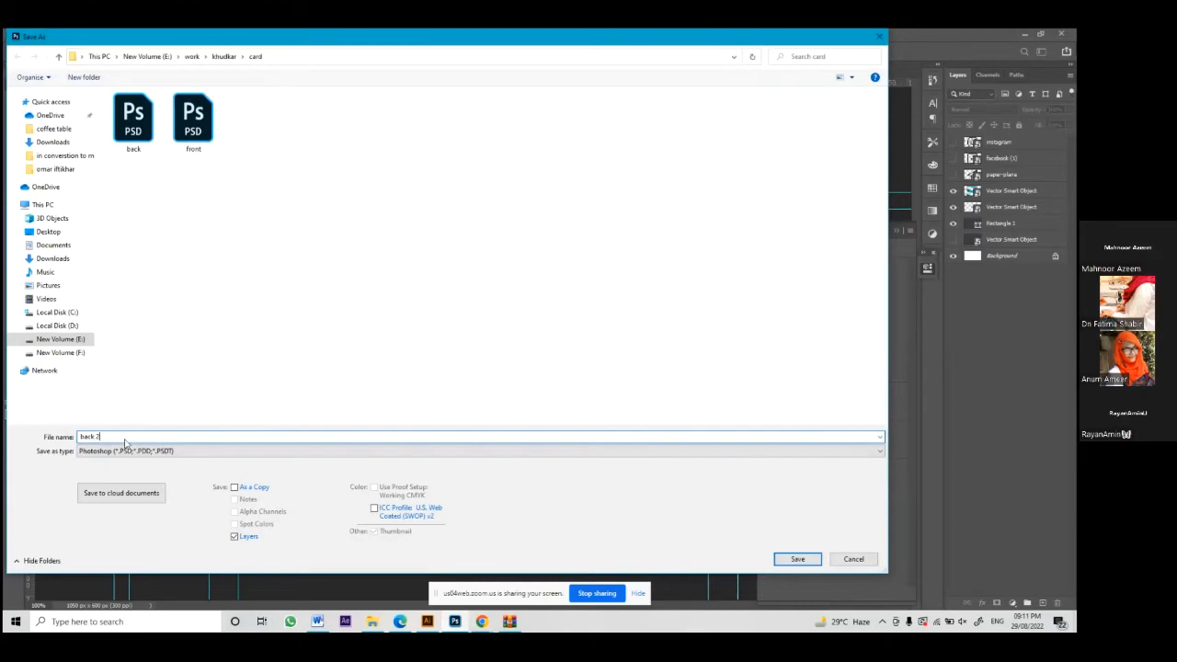
{"action": "key", "text": "Return"}
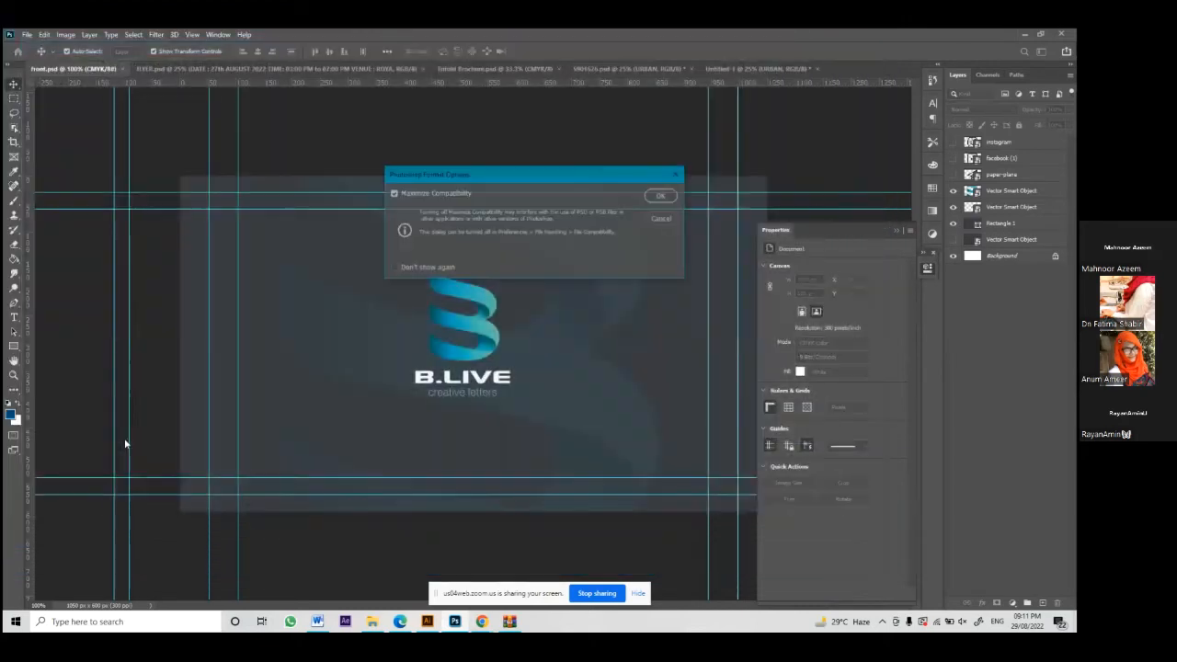
{"action": "key", "text": "Return"}
Step: Hide the B watermark, move the B.LIVE logo to the lower right, and show the Instagram icon
{"action": "left_click", "coordinate": [577, 355]}
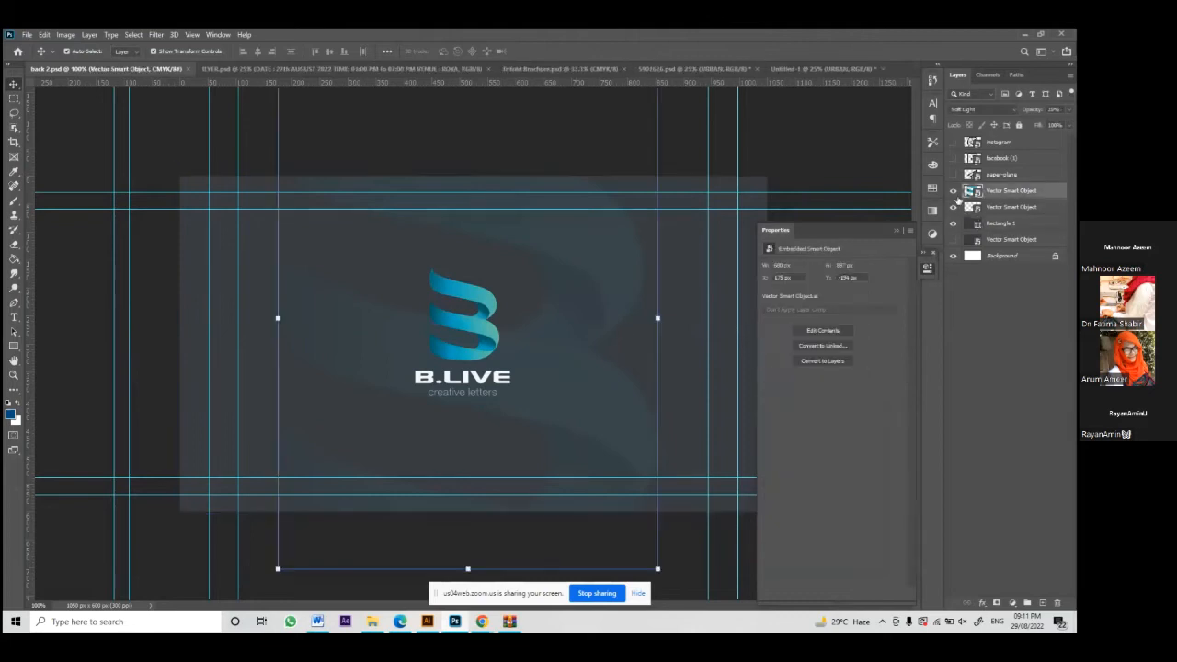
{"action": "left_click", "coordinate": [953, 191]}
{"action": "left_click_drag", "start_coordinate": [469, 324], "coordinate": [689, 408]}
{"action": "left_click", "coordinate": [950, 152]}
{"action": "left_click", "coordinate": [953, 141]}
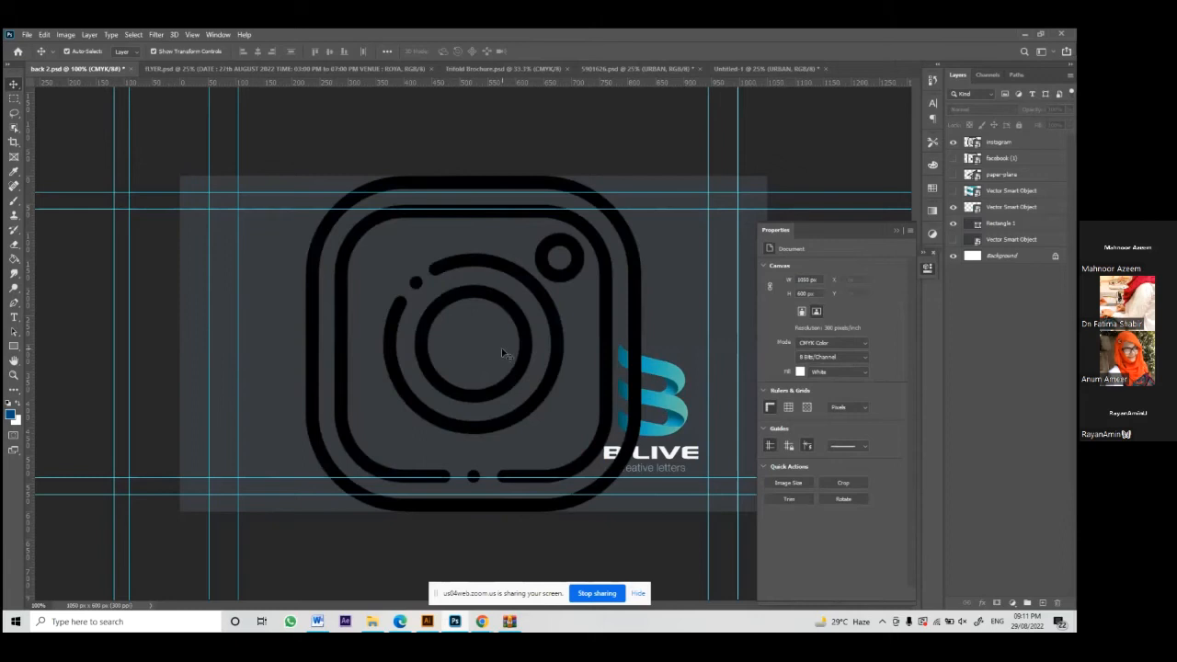
{"action": "left_click", "coordinate": [399, 623]}
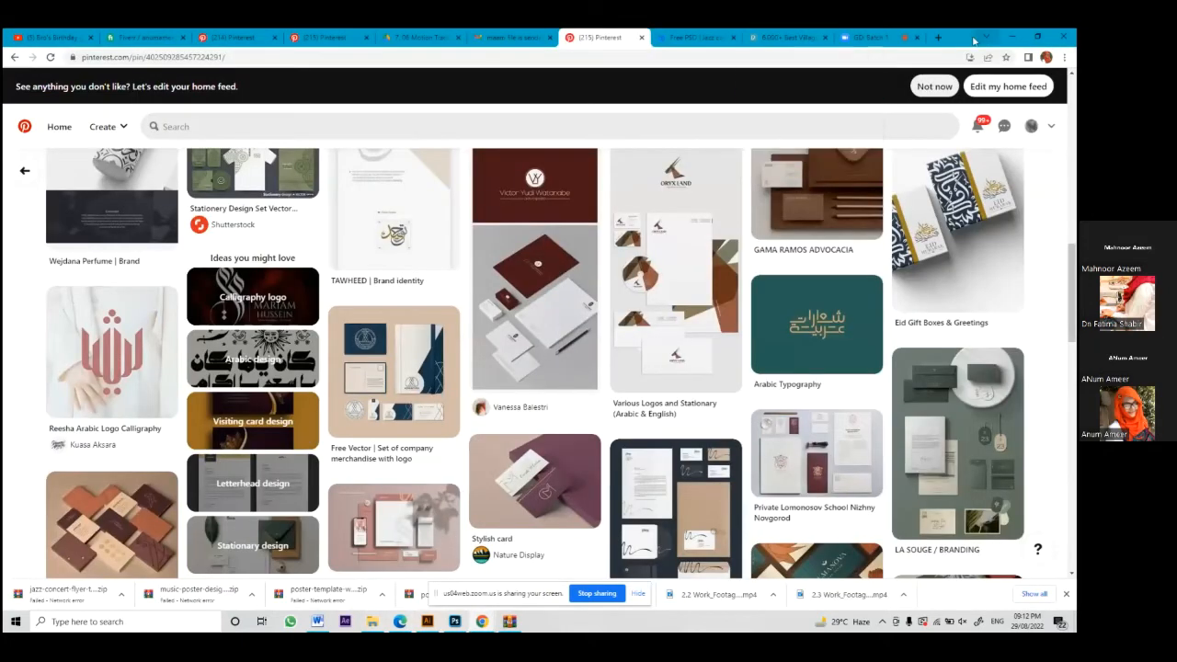
Step: Open flaticon.com in a new tab and type 'fb' into its icon search box
{"action": "left_click", "coordinate": [938, 37]}
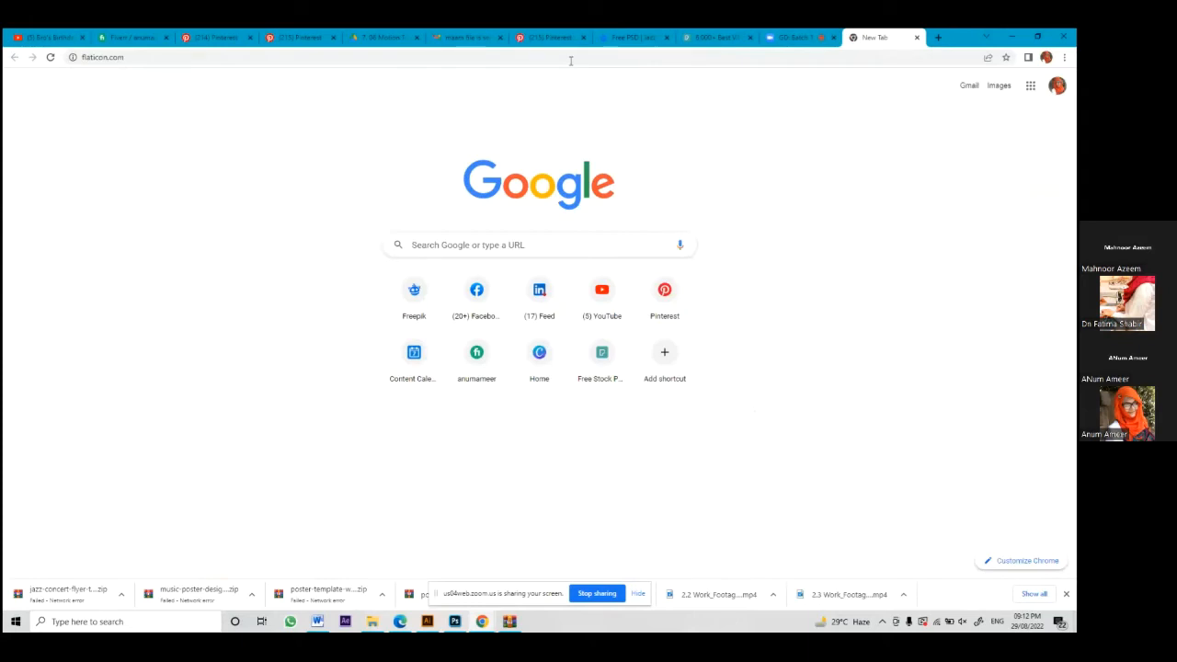
{"action": "type", "text": "flaticon.com"}
{"action": "key", "text": "Return"}
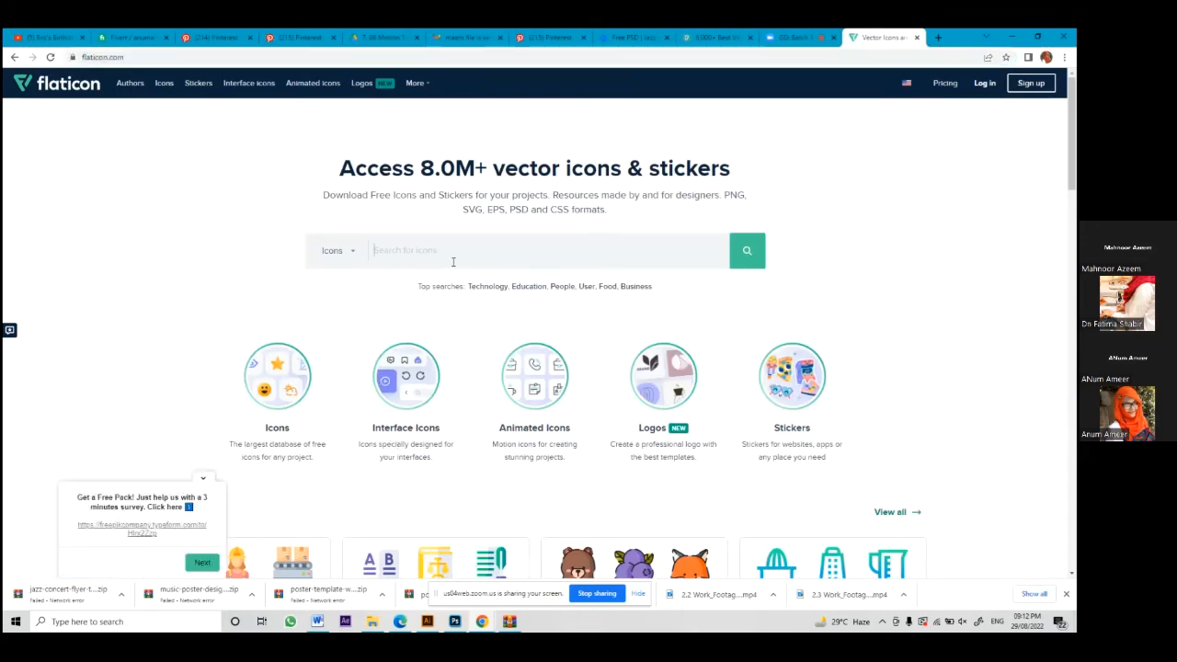
{"action": "left_click", "coordinate": [569, 257]}
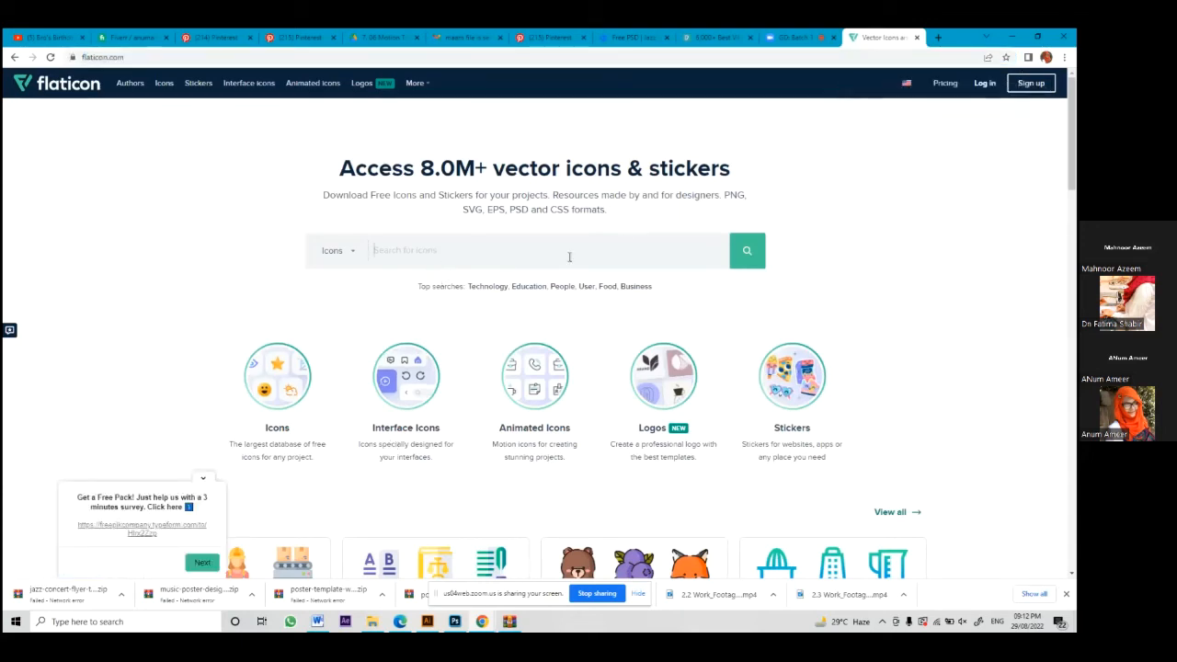
{"action": "type", "text": "f"}
{"action": "scroll", "coordinate": [276, 442], "scroll_direction": "down", "scroll_amount": 1}
{"action": "scroll", "coordinate": [259, 389], "scroll_direction": "down", "scroll_amount": 2}
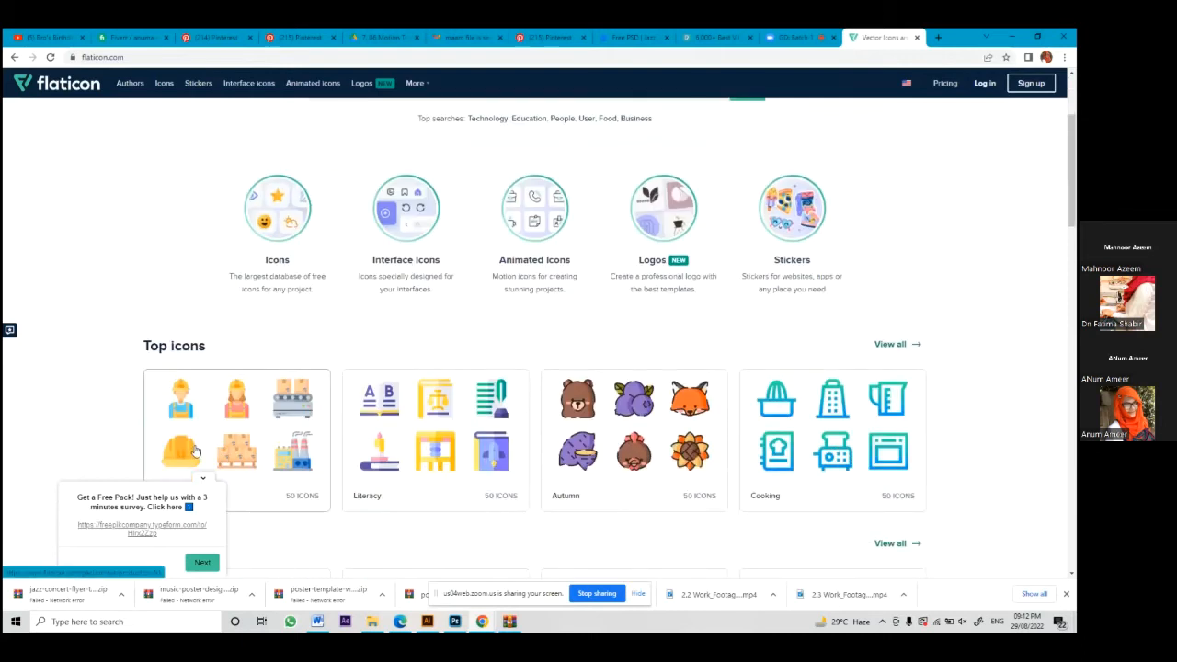
{"action": "scroll", "coordinate": [195, 451], "scroll_direction": "down", "scroll_amount": 3}
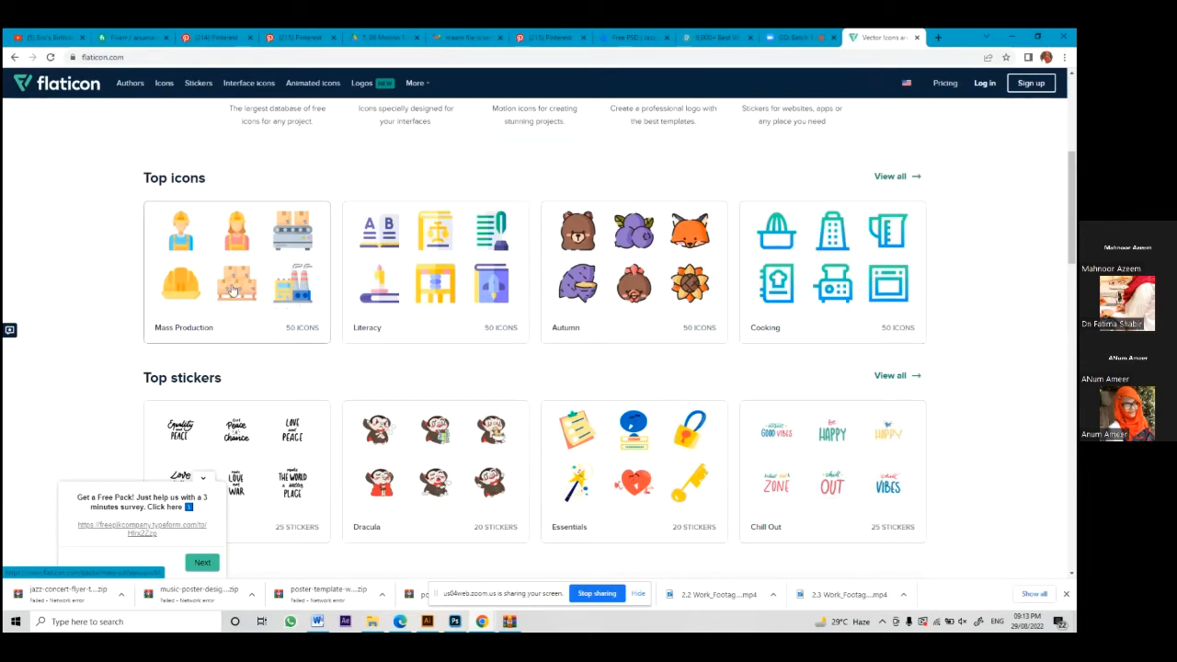
{"action": "scroll", "coordinate": [504, 504], "scroll_direction": "up", "scroll_amount": 1}
{"action": "scroll", "coordinate": [505, 507], "scroll_direction": "up", "scroll_amount": 1}
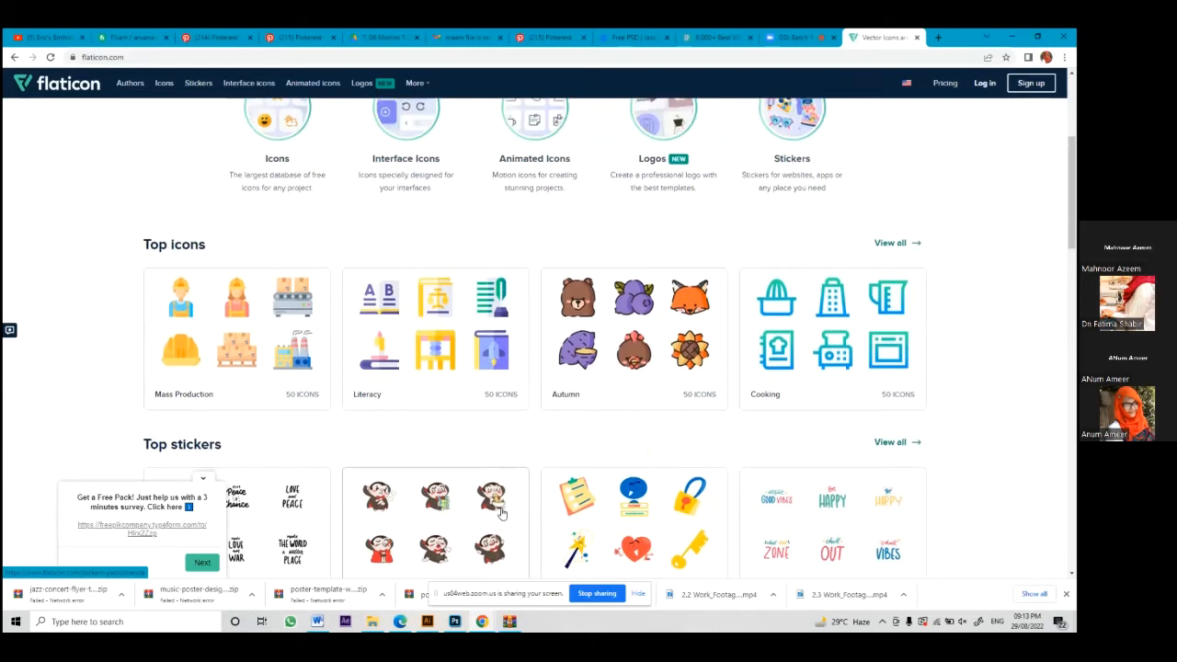
{"action": "scroll", "coordinate": [501, 512], "scroll_direction": "up", "scroll_amount": 3}
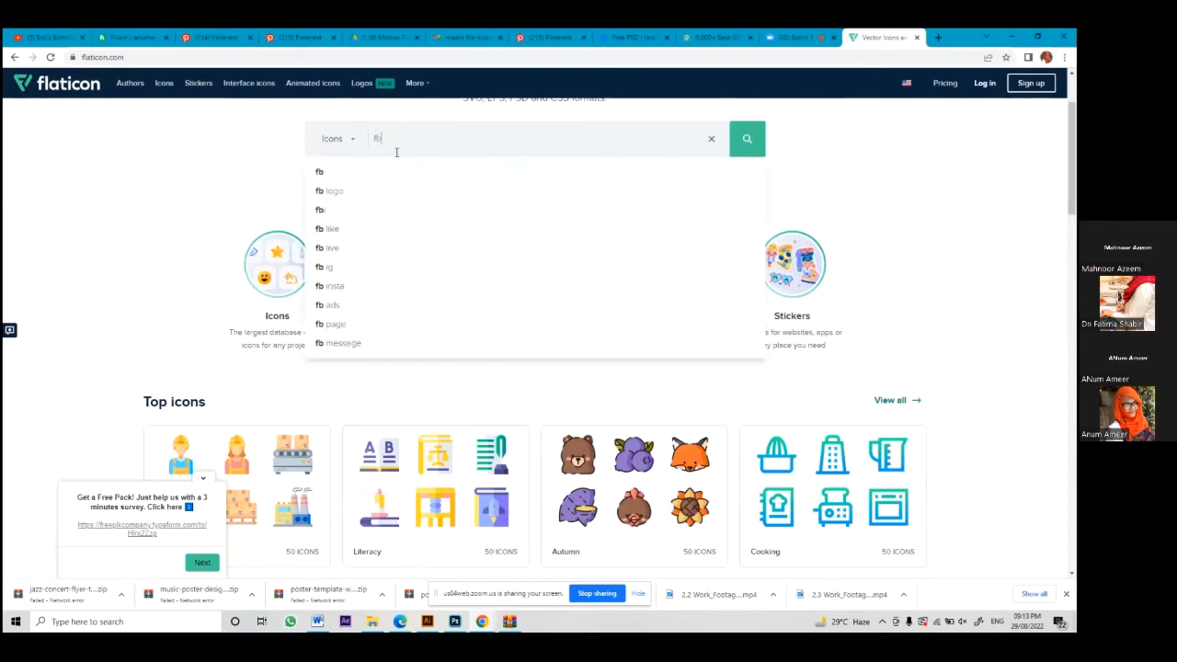
Step: Search Flaticon for fb icons and open the outline Facebook icon, comparing its filled variant
{"action": "key", "text": "Return"}
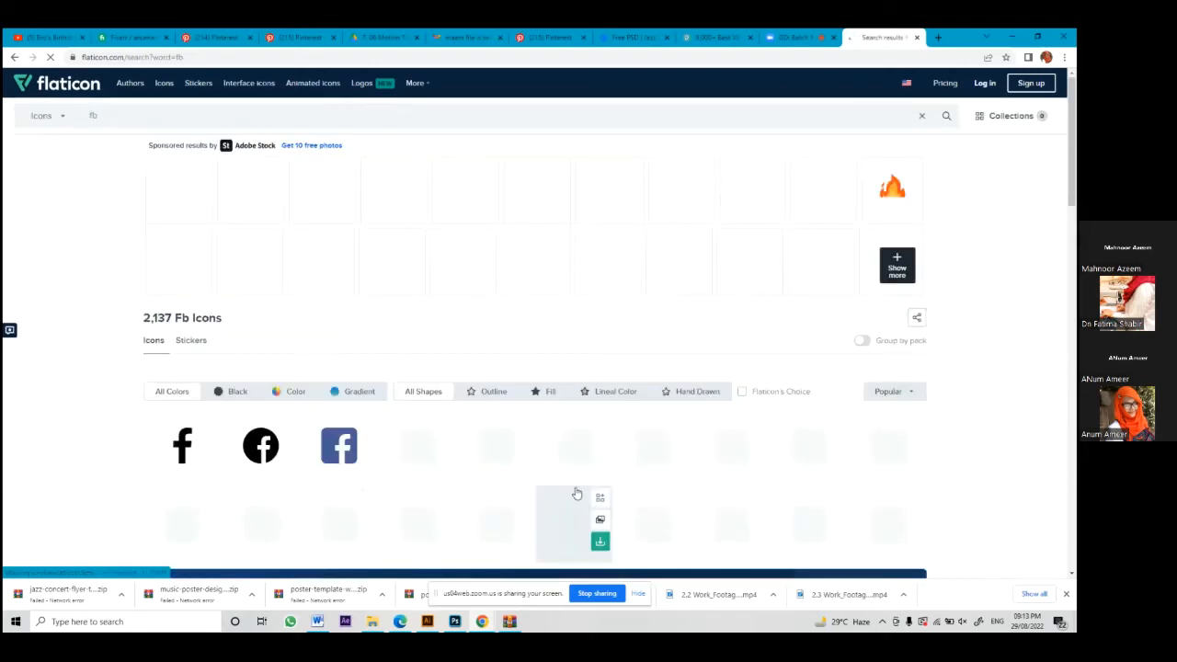
{"action": "scroll", "coordinate": [575, 492], "scroll_direction": "down", "scroll_amount": 3}
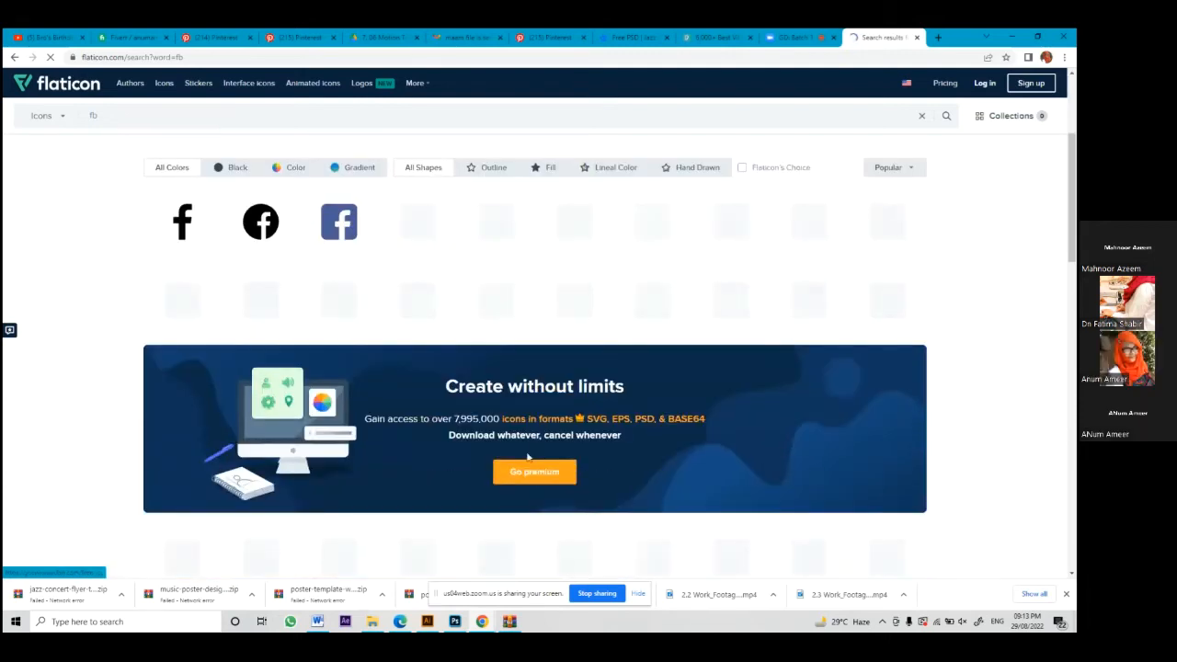
{"action": "scroll", "coordinate": [519, 446], "scroll_direction": "up", "scroll_amount": 1}
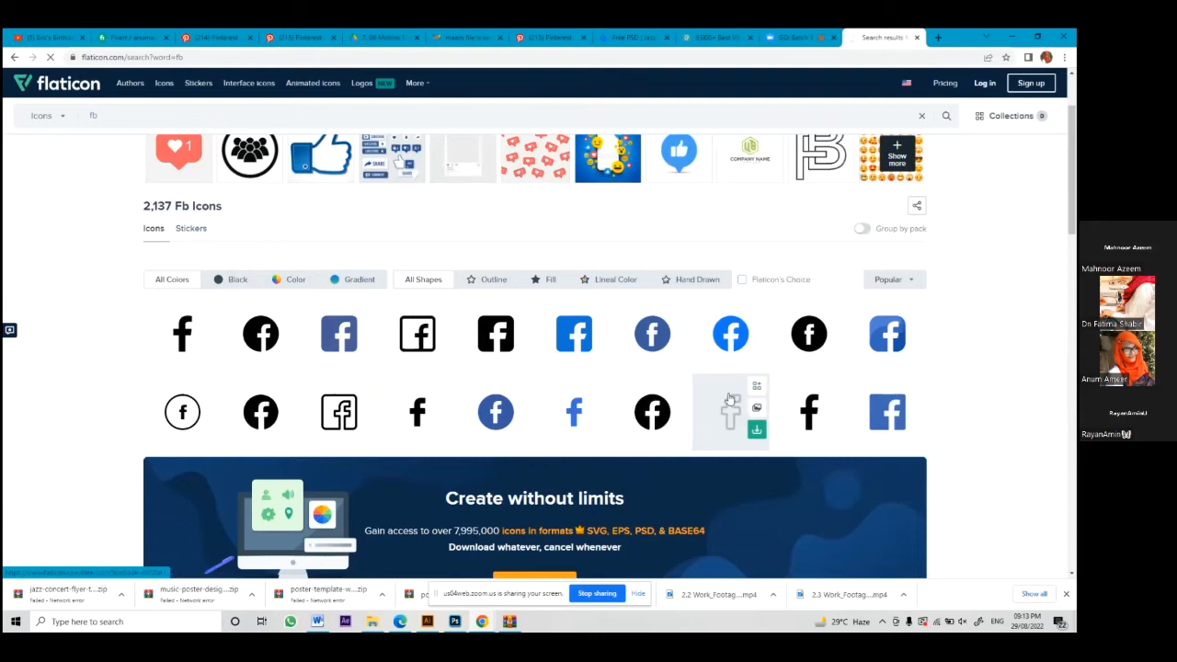
{"action": "left_click", "coordinate": [599, 407]}
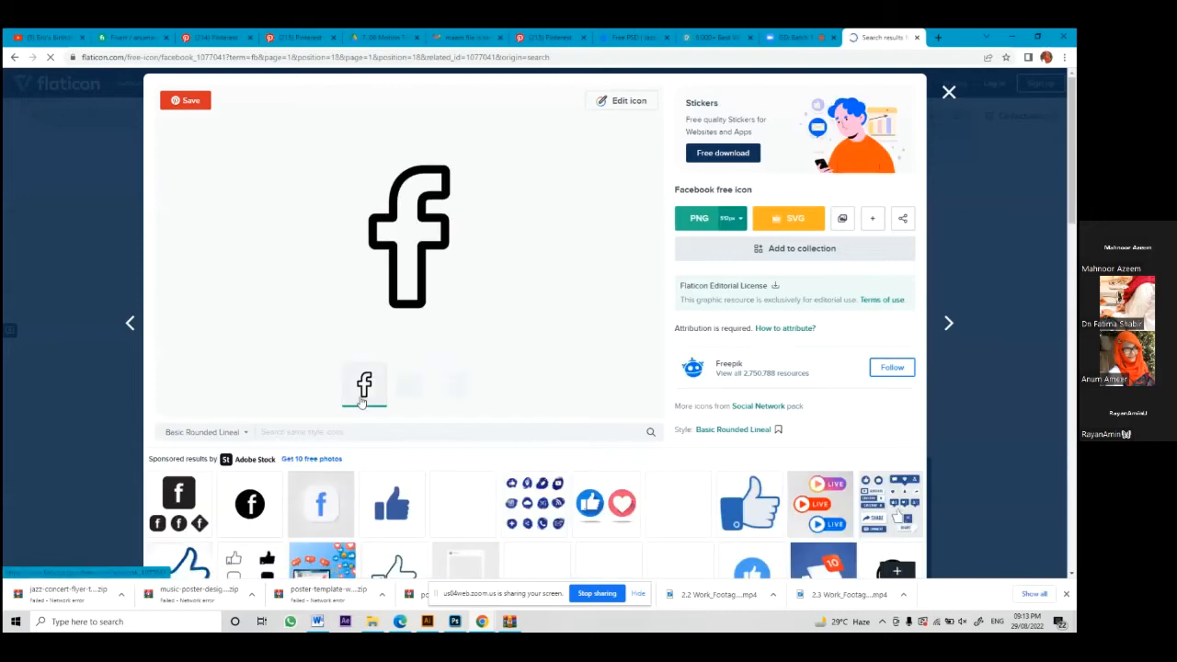
{"action": "left_click", "coordinate": [416, 390]}
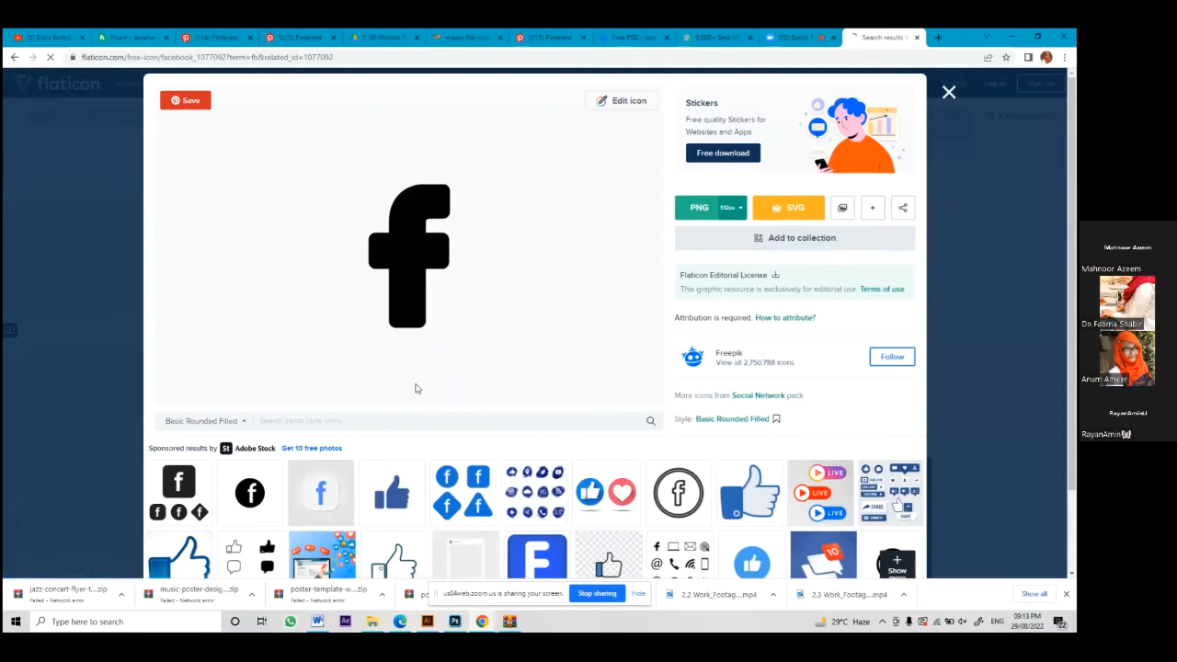
{"action": "left_click", "coordinate": [364, 373]}
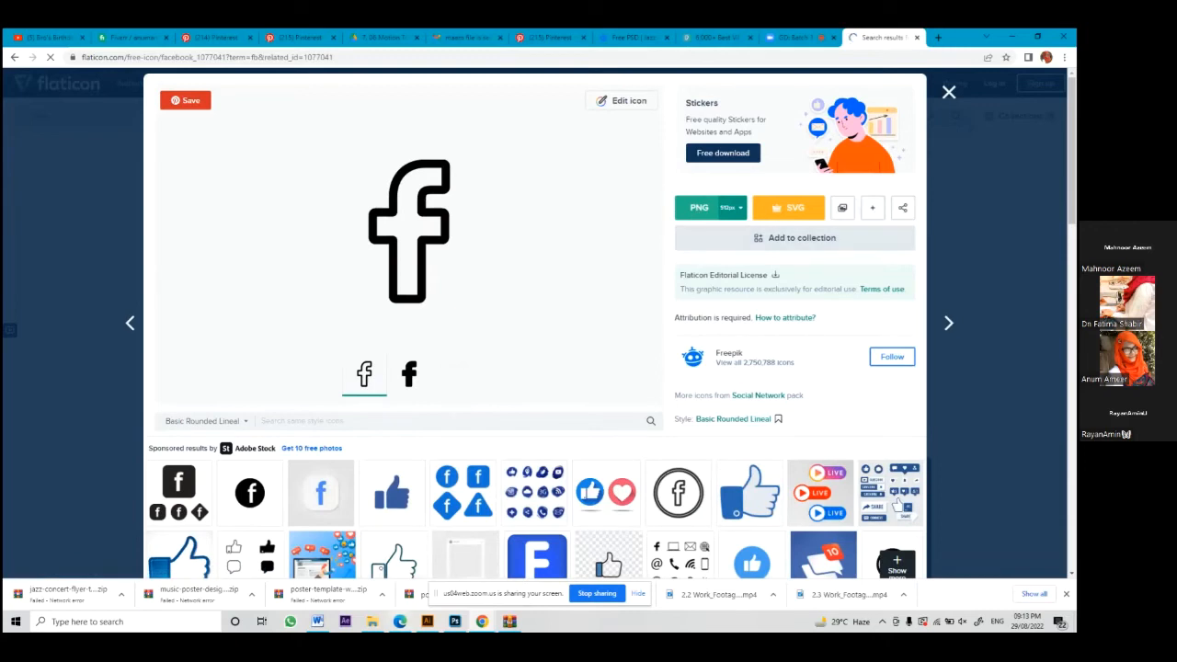
Step: Download the Basic Rounded Lineal Facebook icon as a free PNG and return to Photoshop
{"action": "left_click", "coordinate": [707, 210]}
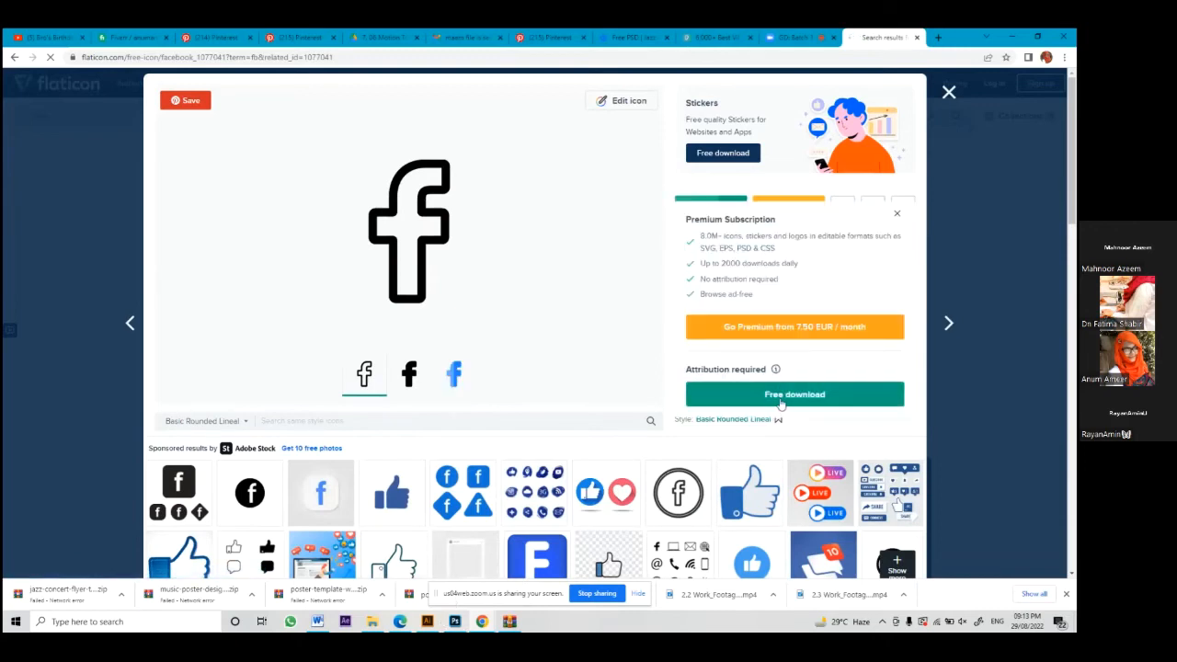
{"action": "left_click", "coordinate": [774, 394]}
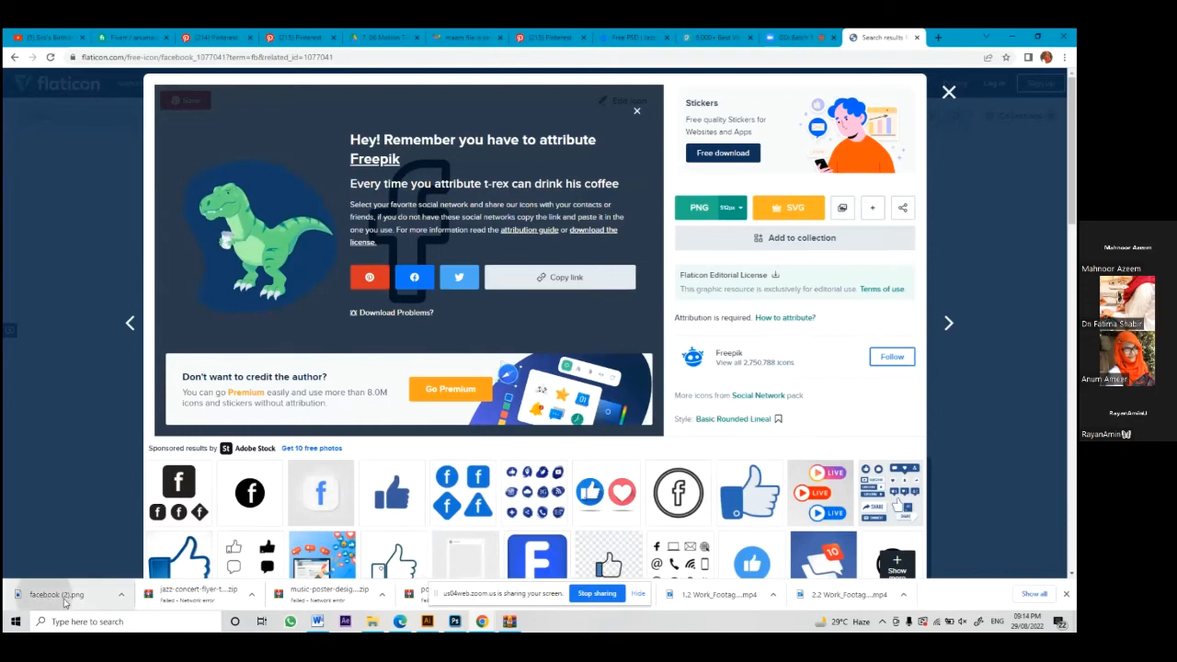
{"action": "left_click", "coordinate": [455, 624]}
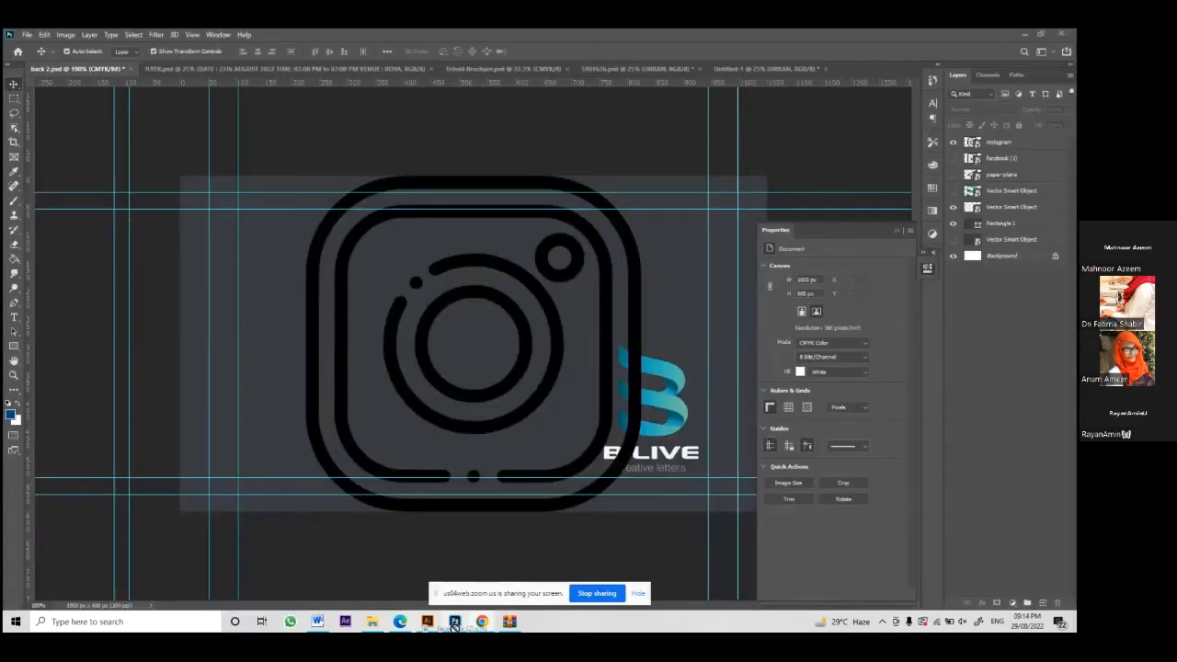
Step: Place facebook (2).png on the card, hide it, and show and select the instagram, facebook (1) and paper-plane layers
{"action": "left_click_drag", "start_coordinate": [454, 627], "coordinate": [479, 368]}
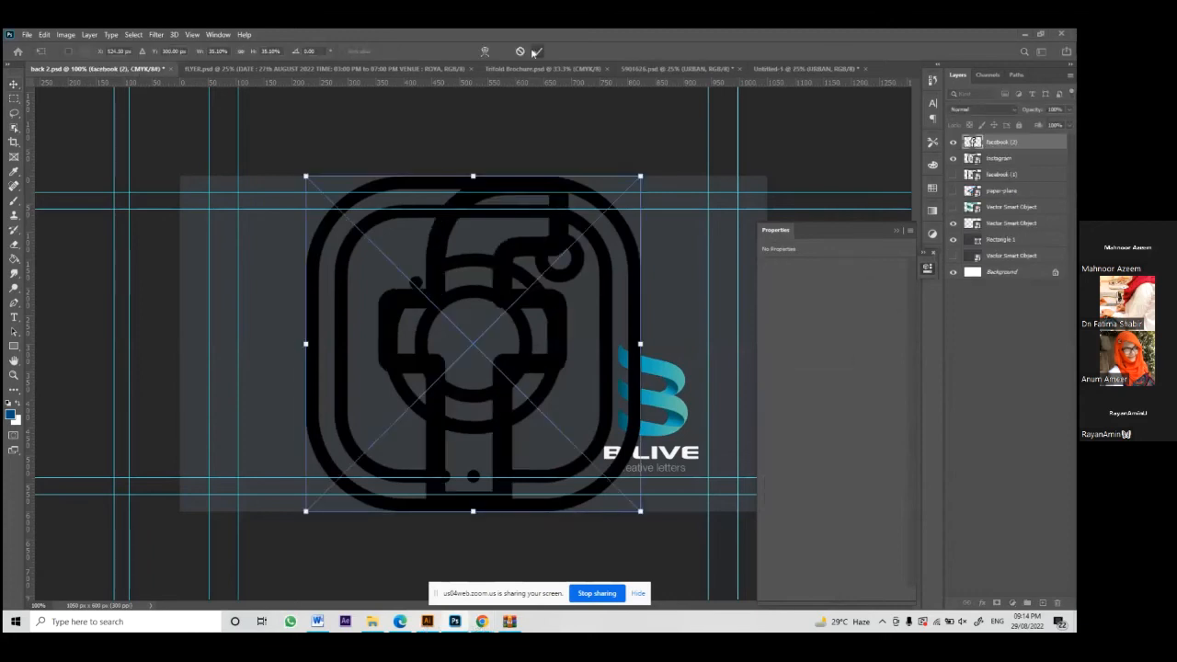
{"action": "left_click", "coordinate": [535, 52]}
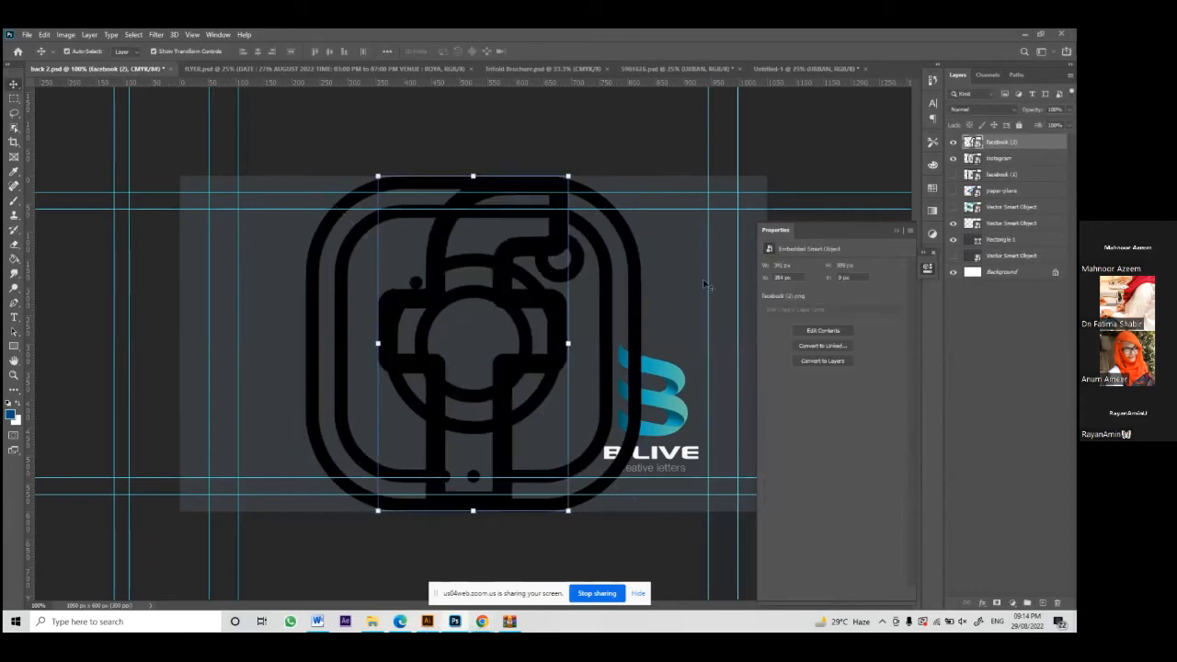
{"action": "left_click", "coordinate": [953, 185]}
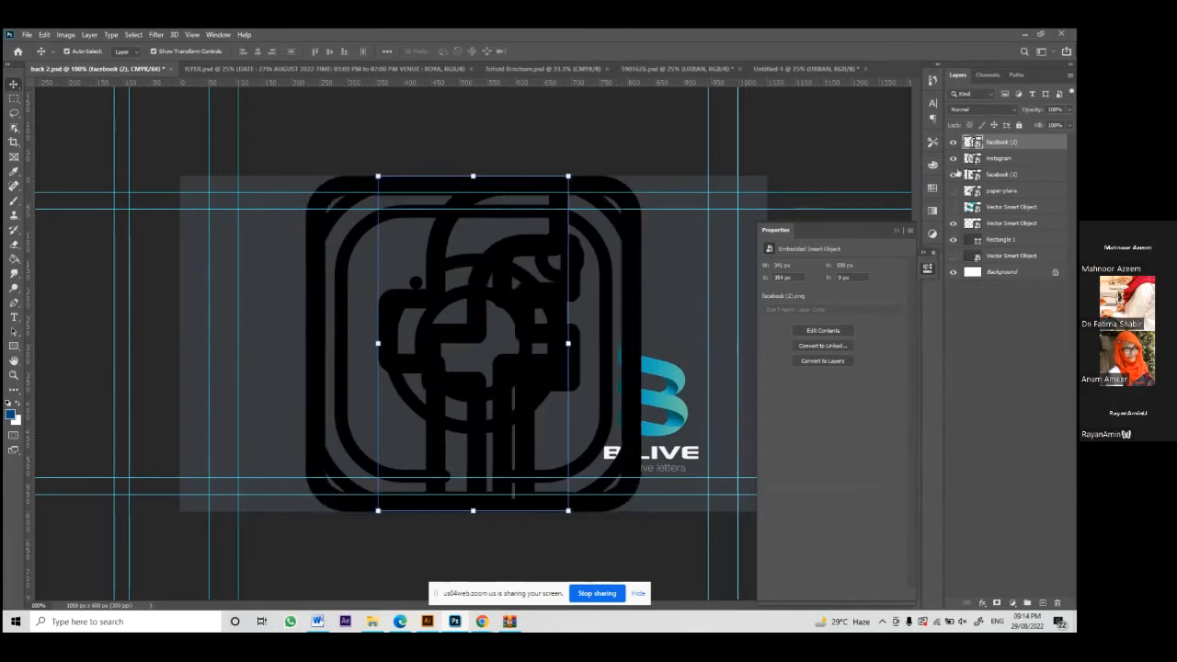
{"action": "left_click", "coordinate": [952, 142]}
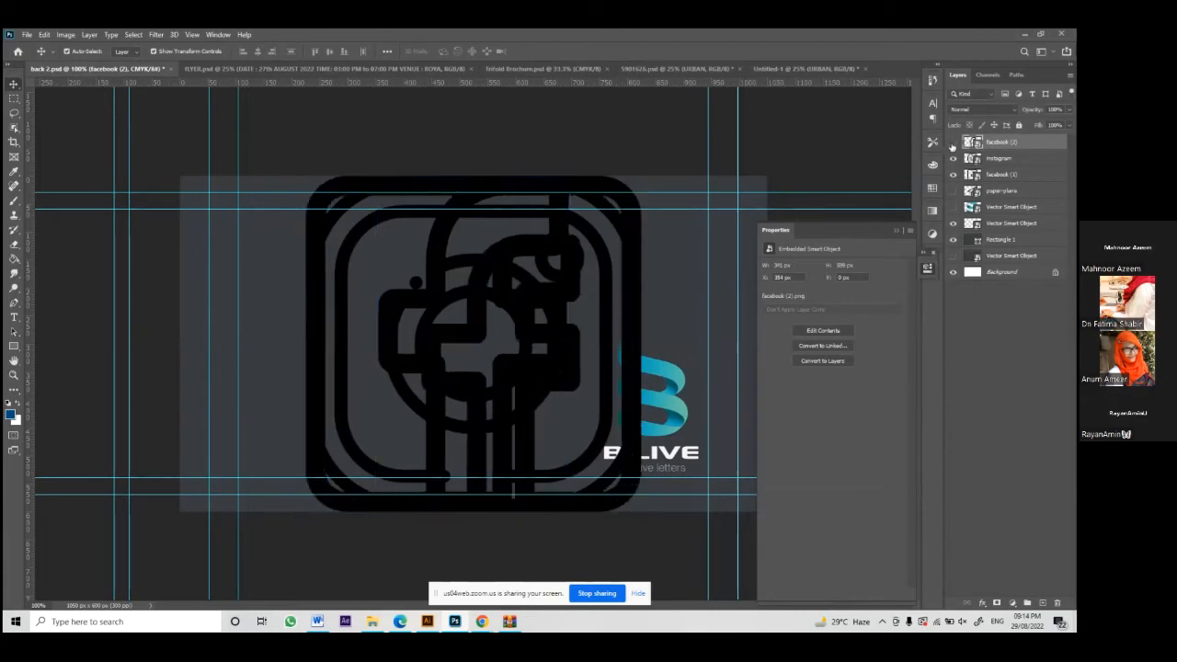
{"action": "left_click", "coordinate": [953, 191]}
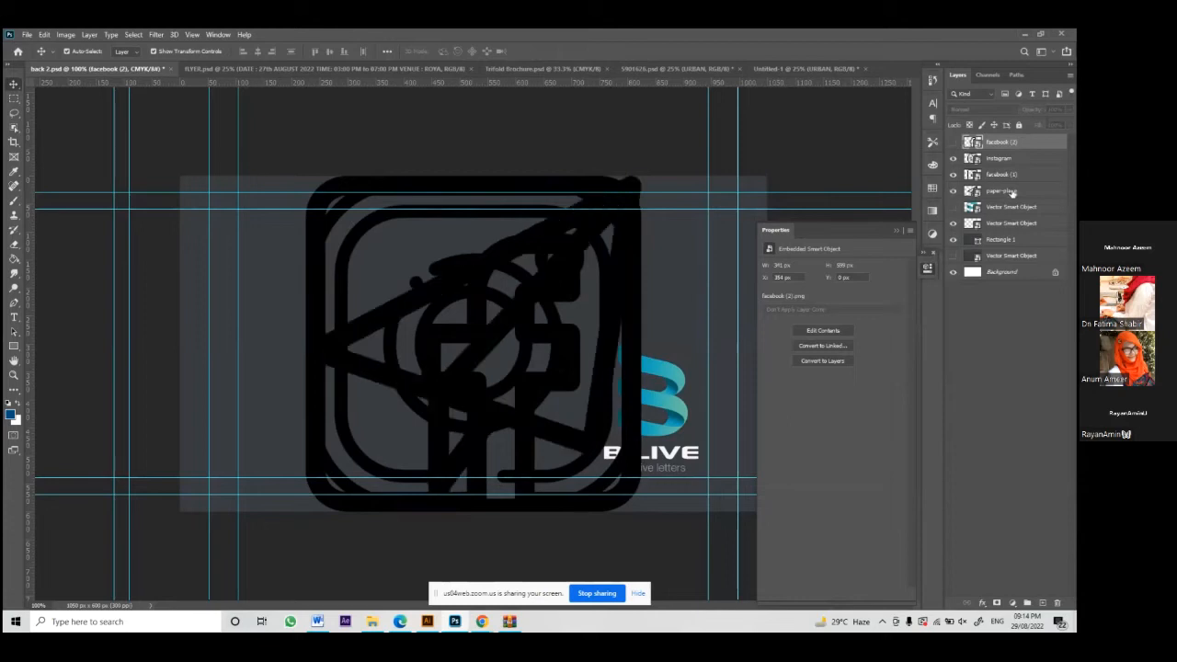
{"action": "left_click", "coordinate": [1010, 192]}
{"action": "left_click", "coordinate": [1004, 158], "text": "shift"}
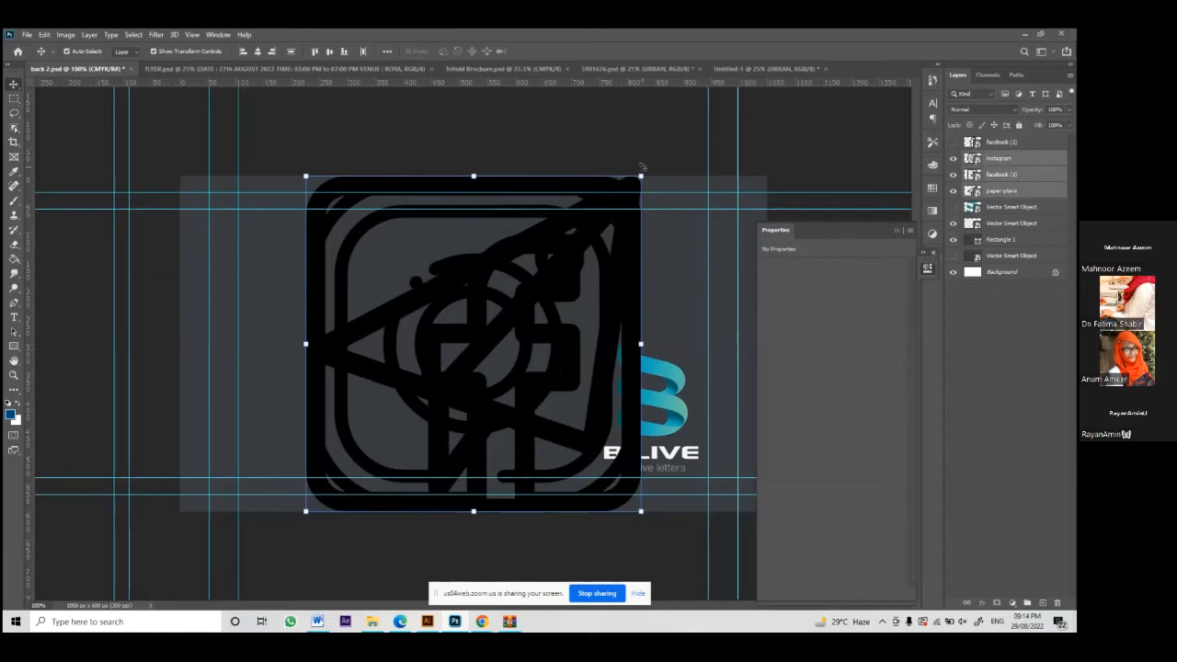
Step: Shrink the three icons together to about 41 px near the card's left guides
{"action": "left_click_drag", "start_coordinate": [640, 176], "coordinate": [436, 320]}
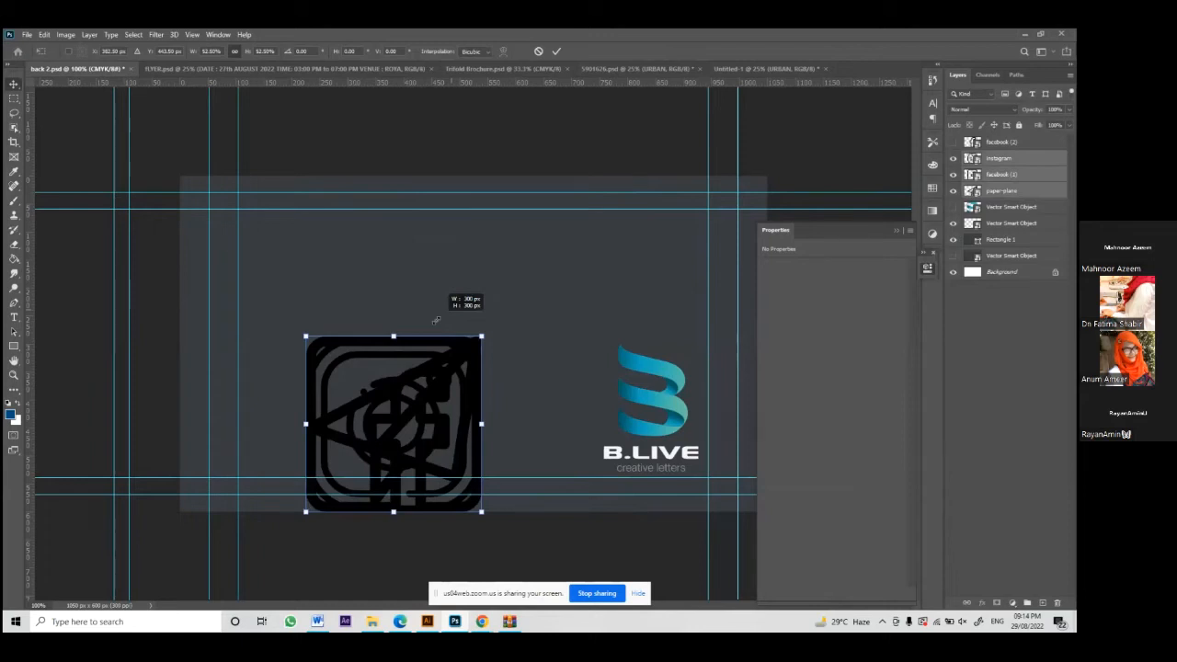
{"action": "left_click_drag", "start_coordinate": [436, 320], "coordinate": [243, 466]}
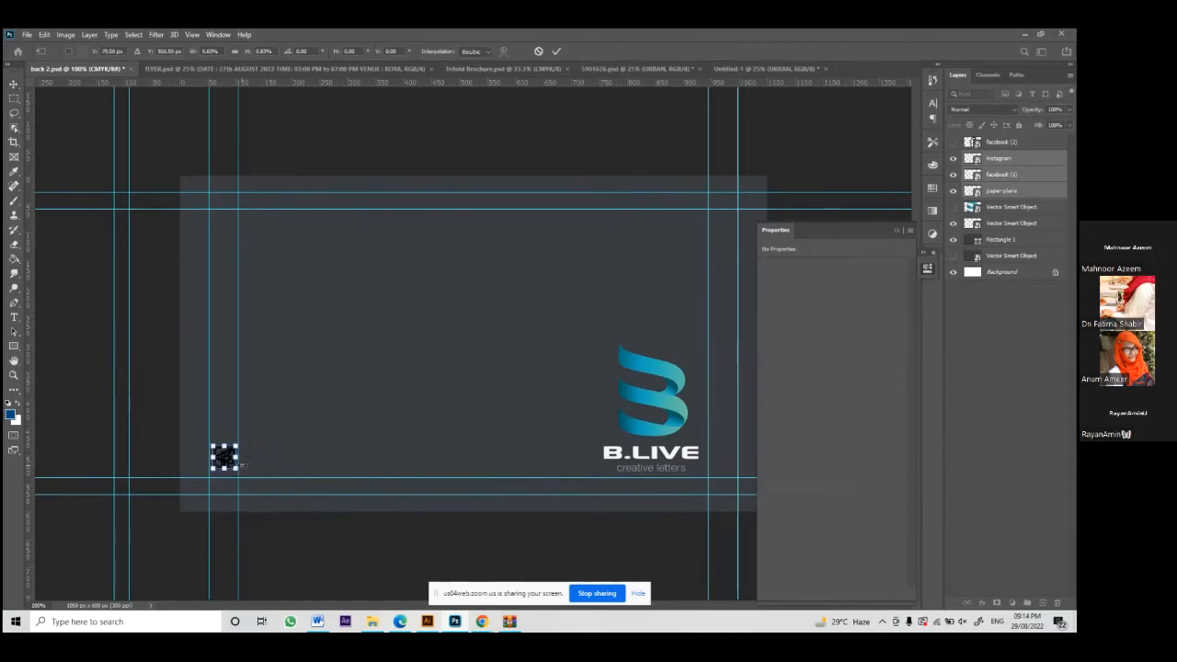
{"action": "key", "text": "Left"}
{"action": "key", "text": "Left"}
{"action": "key", "text": "Left"}
{"action": "key", "text": "Left"}
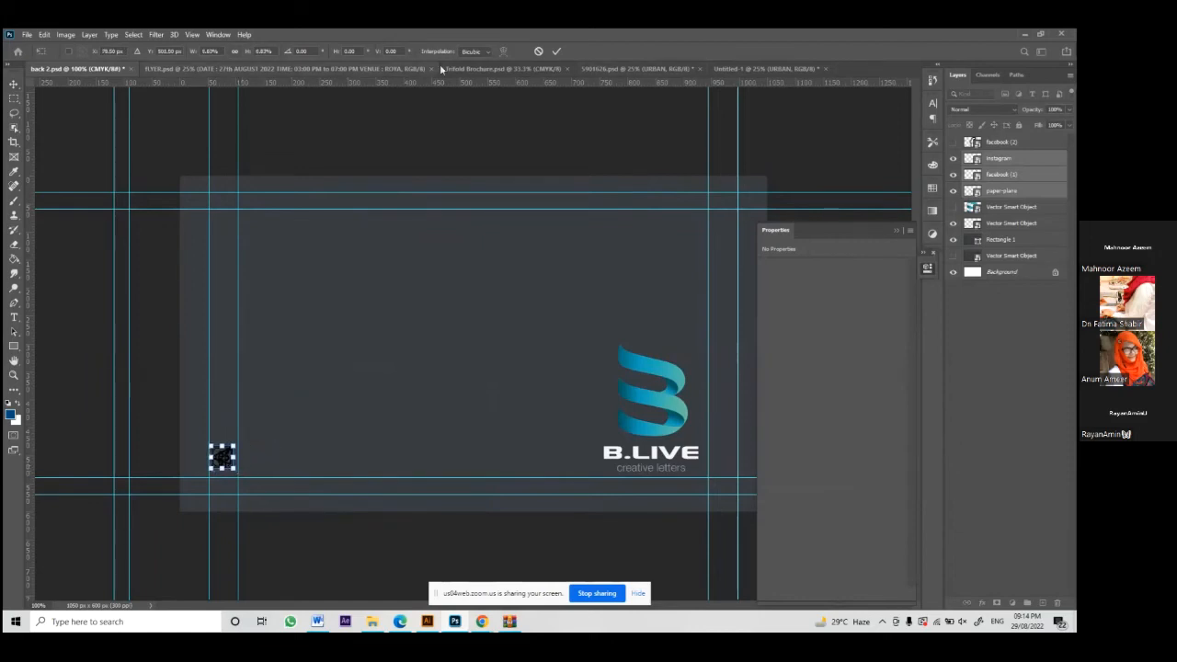
{"action": "left_click", "coordinate": [555, 52]}
{"action": "left_click", "coordinate": [372, 151]}
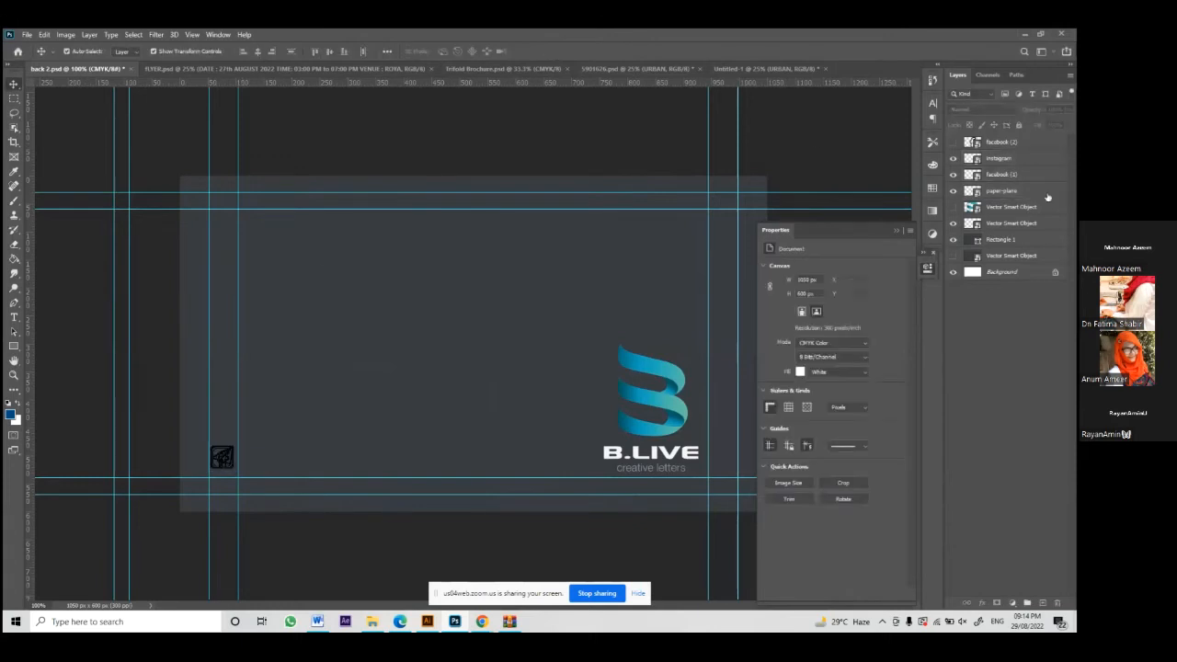
Step: Nudge the facebook (1) and instagram icons upward, leaving the paper-plane icon in place
{"action": "left_click", "coordinate": [1017, 175]}
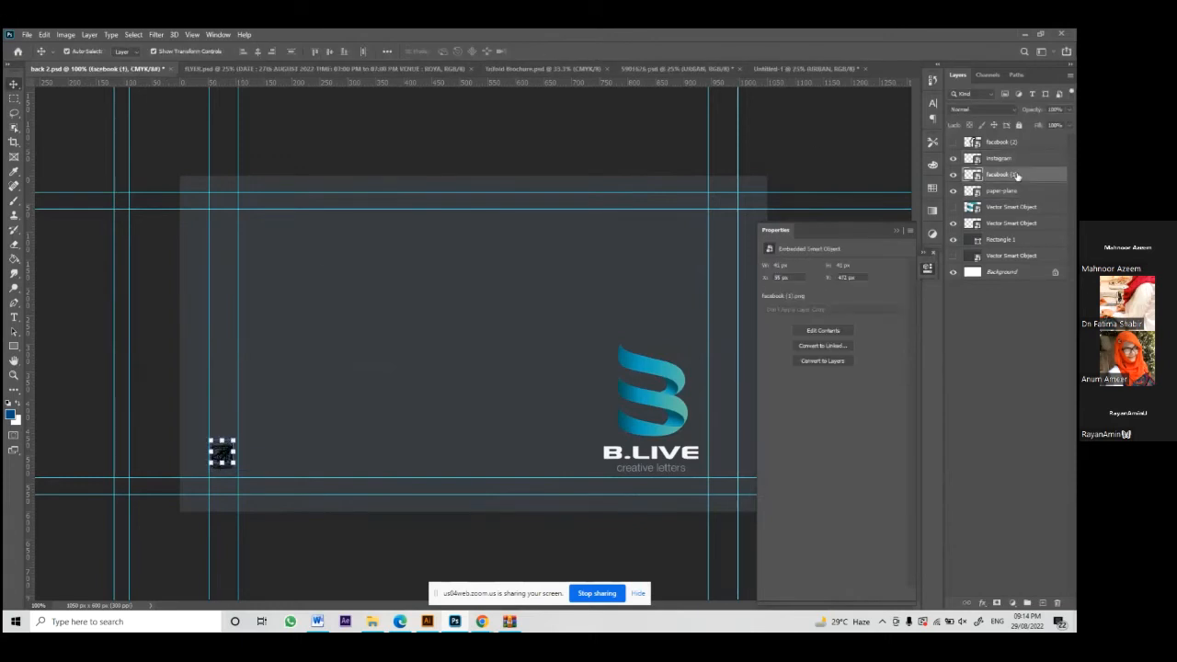
{"action": "key", "text": "shift+Up"}
{"action": "key", "text": "shift+Up"}
{"action": "key", "text": "shift+Up"}
{"action": "key", "text": "shift+Up"}
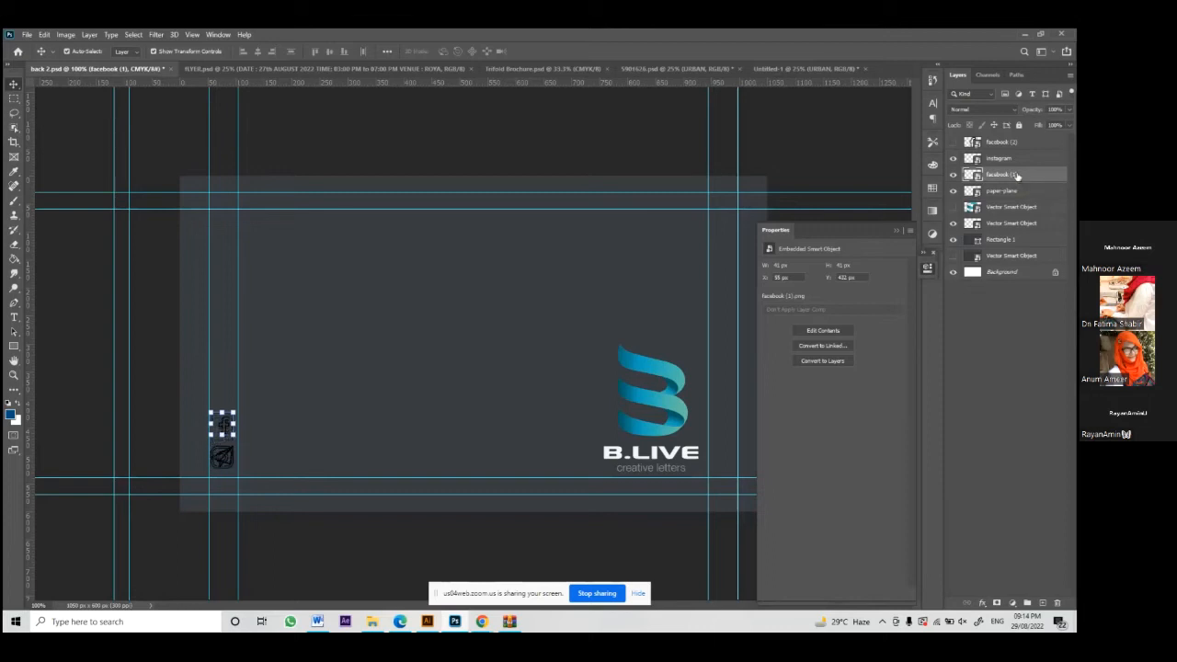
{"action": "key", "text": "shift+Up"}
{"action": "key", "text": "shift+Up"}
{"action": "key", "text": "shift+Up"}
{"action": "key", "text": "shift+Up"}
{"action": "key", "text": "shift+Up"}
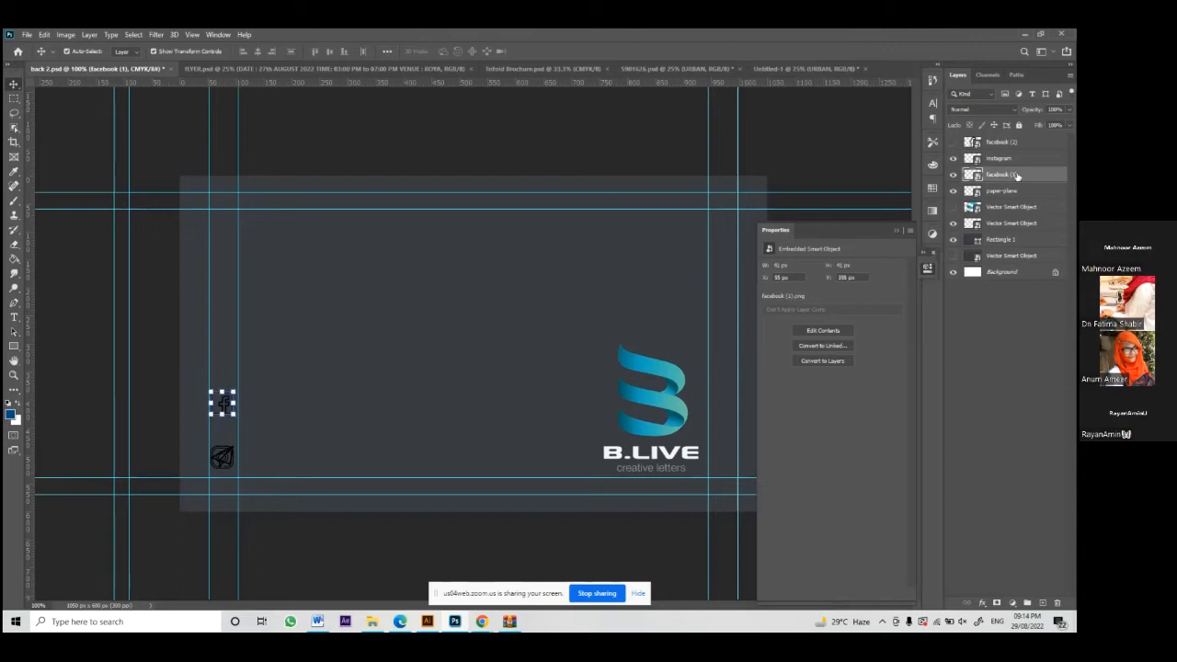
{"action": "left_click", "coordinate": [1010, 191]}
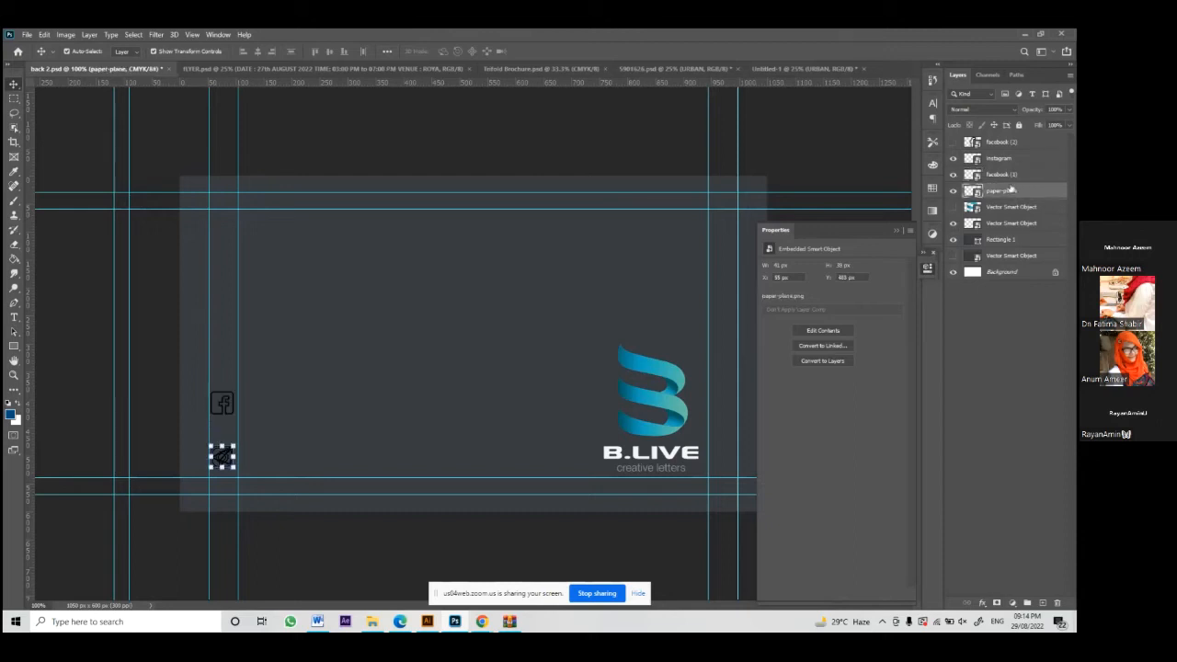
{"action": "key", "text": "shift+Up"}
{"action": "key", "text": "shift+Up"}
{"action": "key", "text": "shift+Up"}
{"action": "key", "text": "shift+Up"}
{"action": "key", "text": "ctrl+z"}
{"action": "left_click", "coordinate": [1011, 159]}
{"action": "key", "text": "shift+Up"}
{"action": "key", "text": "shift+Up"}
{"action": "key", "text": "shift+Up"}
{"action": "key", "text": "shift+Up"}
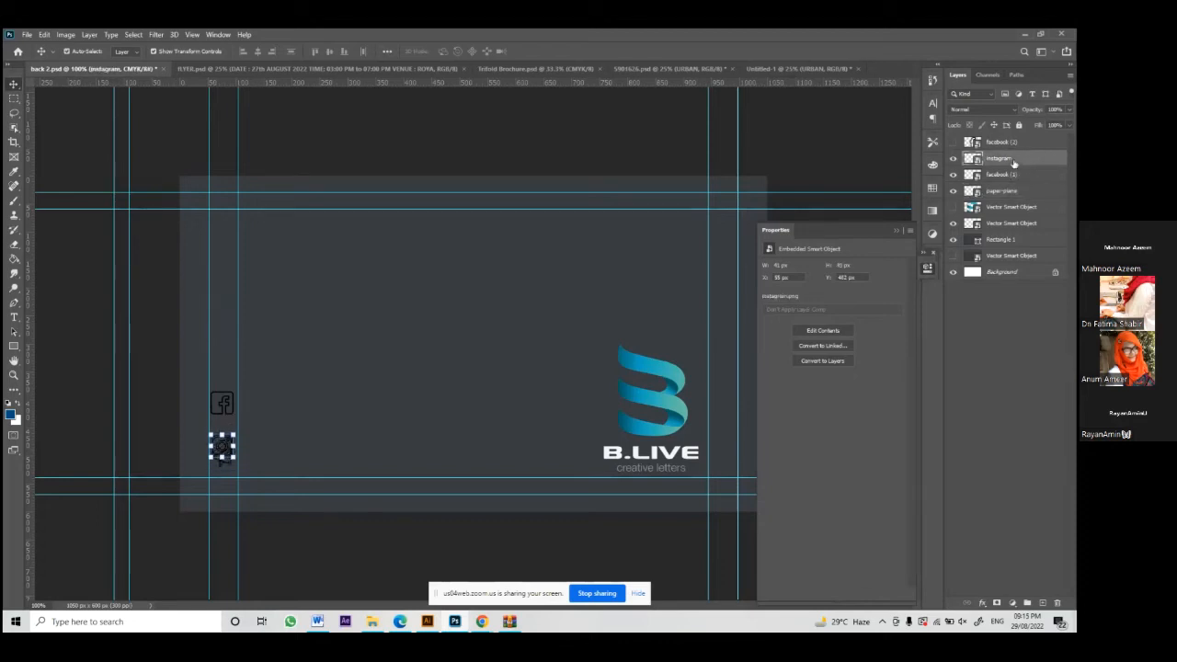
{"action": "key", "text": "shift+Up"}
{"action": "key", "text": "shift+Up"}
{"action": "key", "text": "shift+Up"}
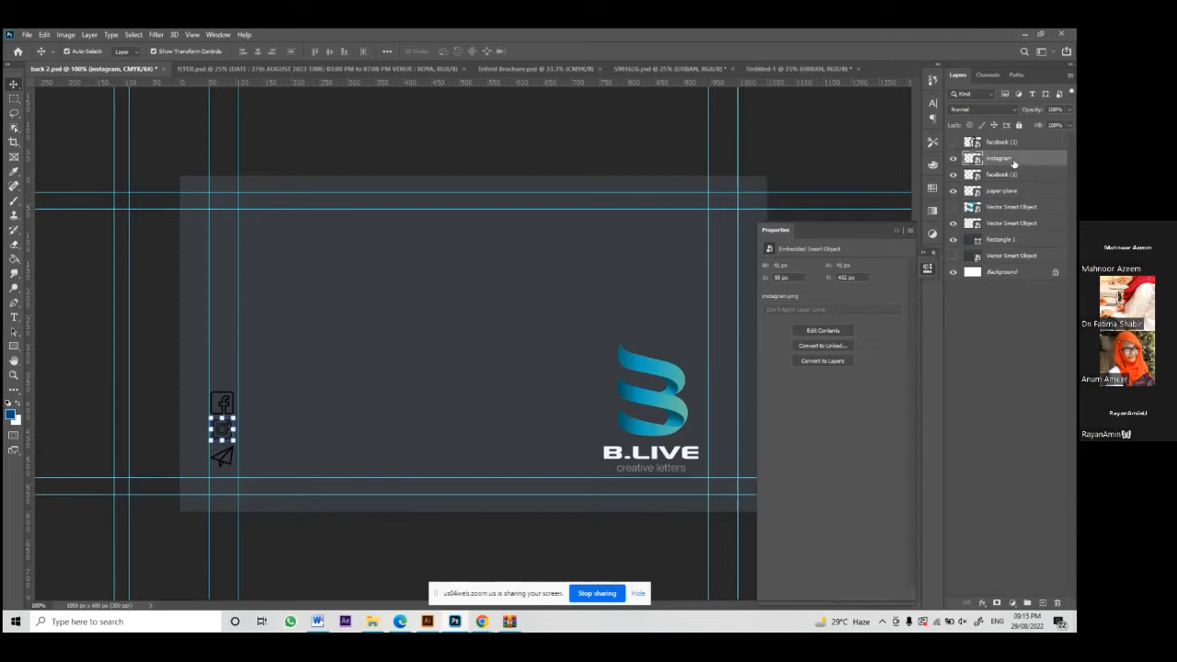
{"action": "left_click", "coordinate": [399, 543]}
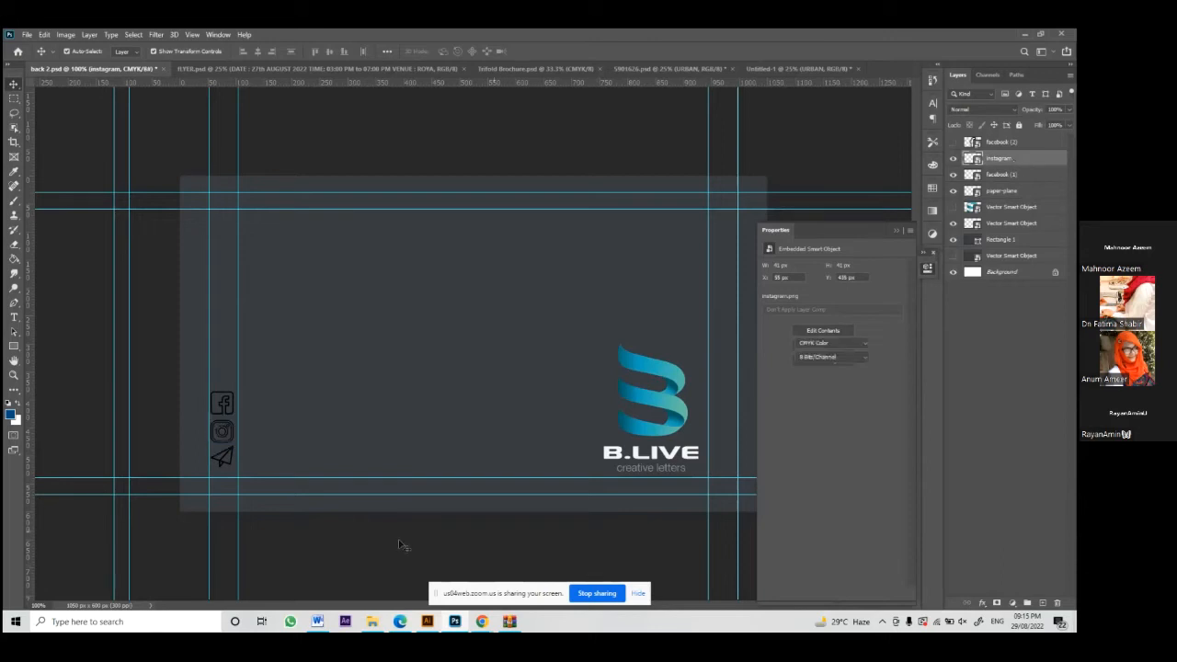
Step: Lock the Rectangle 1 background and move the paper-plane icon down below the others
{"action": "left_click", "coordinate": [230, 465]}
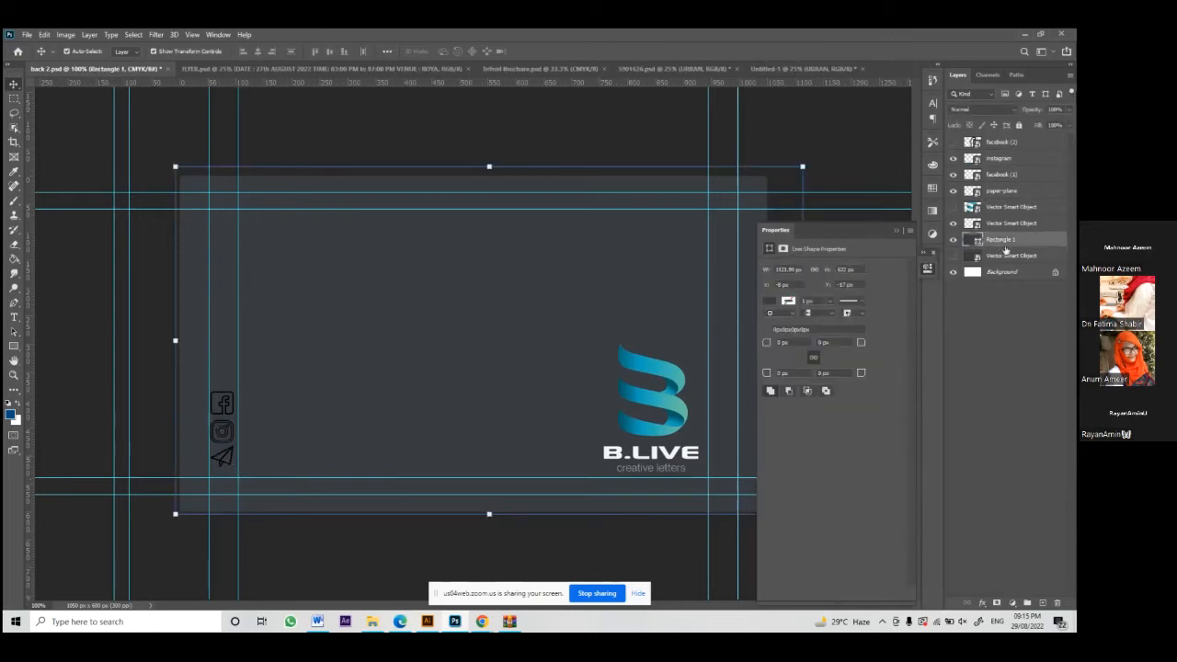
{"action": "left_click", "coordinate": [1019, 127]}
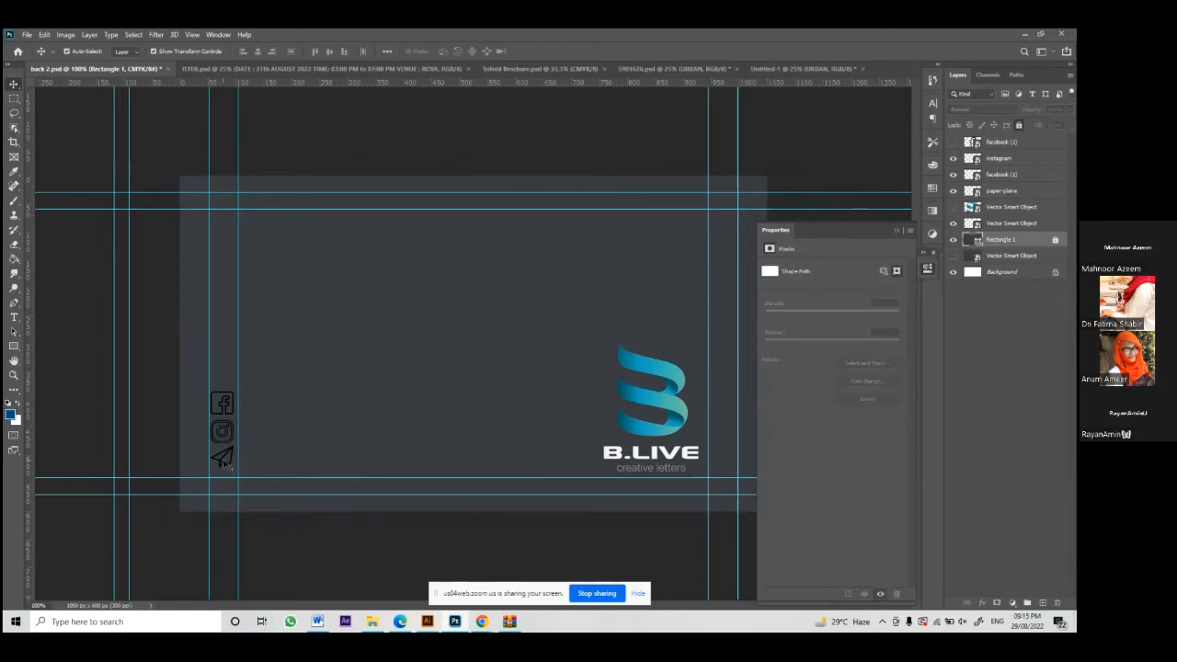
{"action": "left_click", "coordinate": [220, 456]}
{"action": "left_click_drag", "start_coordinate": [208, 457], "coordinate": [208, 468]}
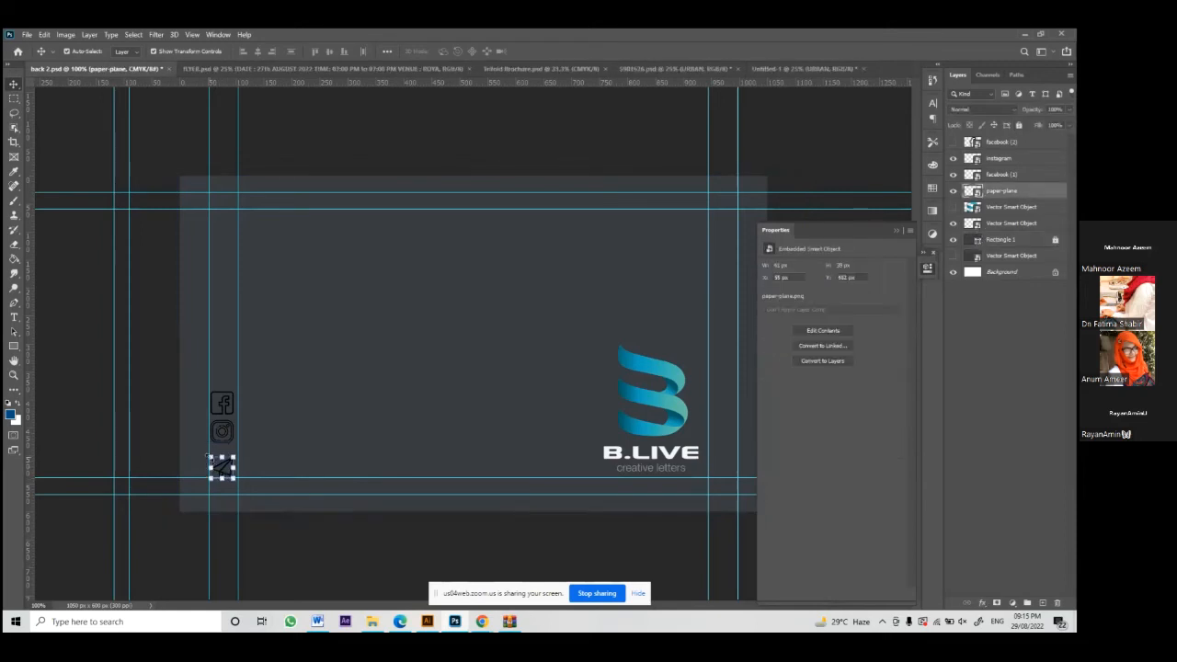
{"action": "key", "text": "Up"}
{"action": "left_click", "coordinate": [217, 436]}
Step: Select the instagram, facebook (1) and paper-plane icon layers together
{"action": "left_click", "coordinate": [220, 433]}
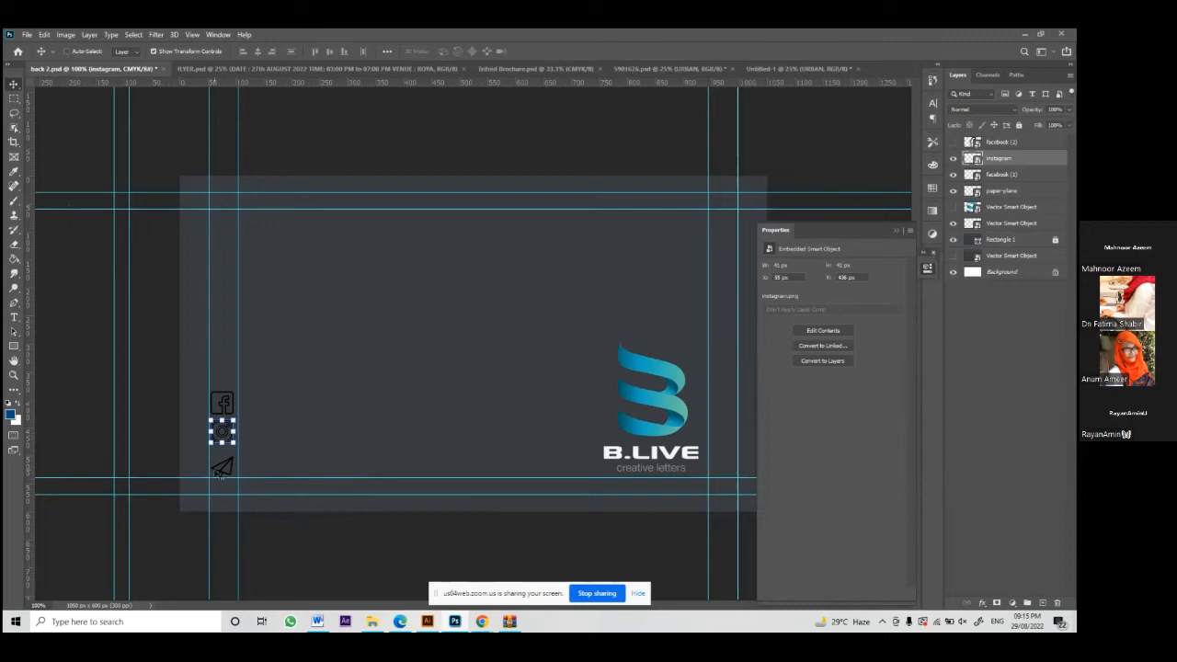
{"action": "key", "text": "ctrl+t"}
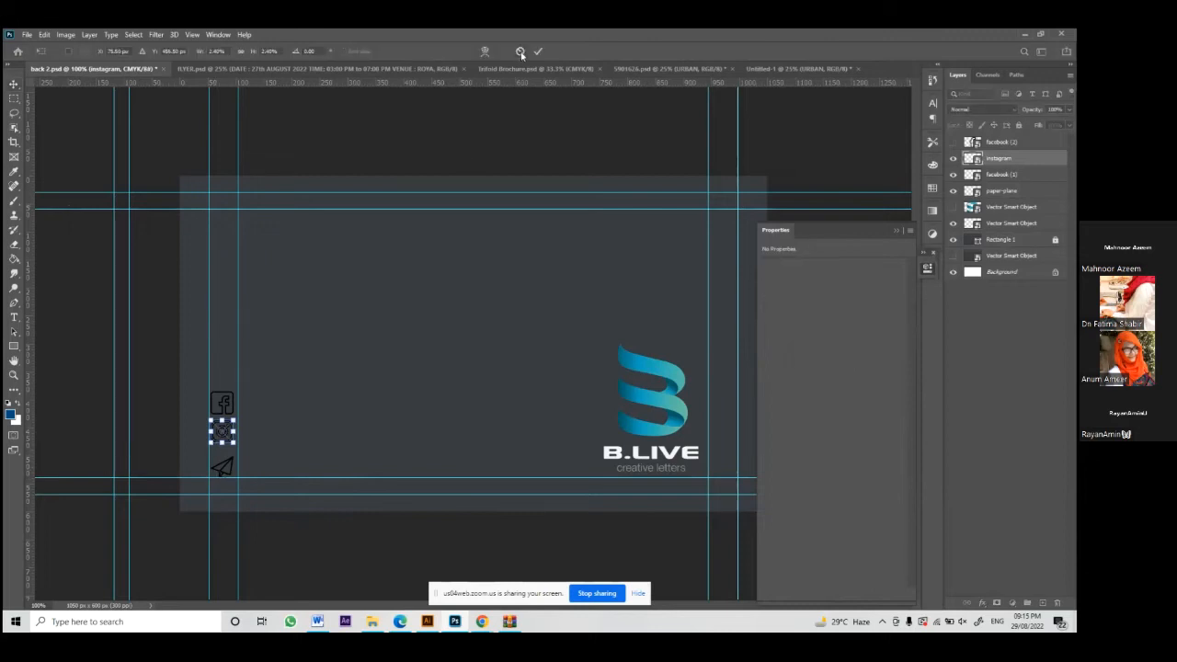
{"action": "left_click", "coordinate": [520, 52]}
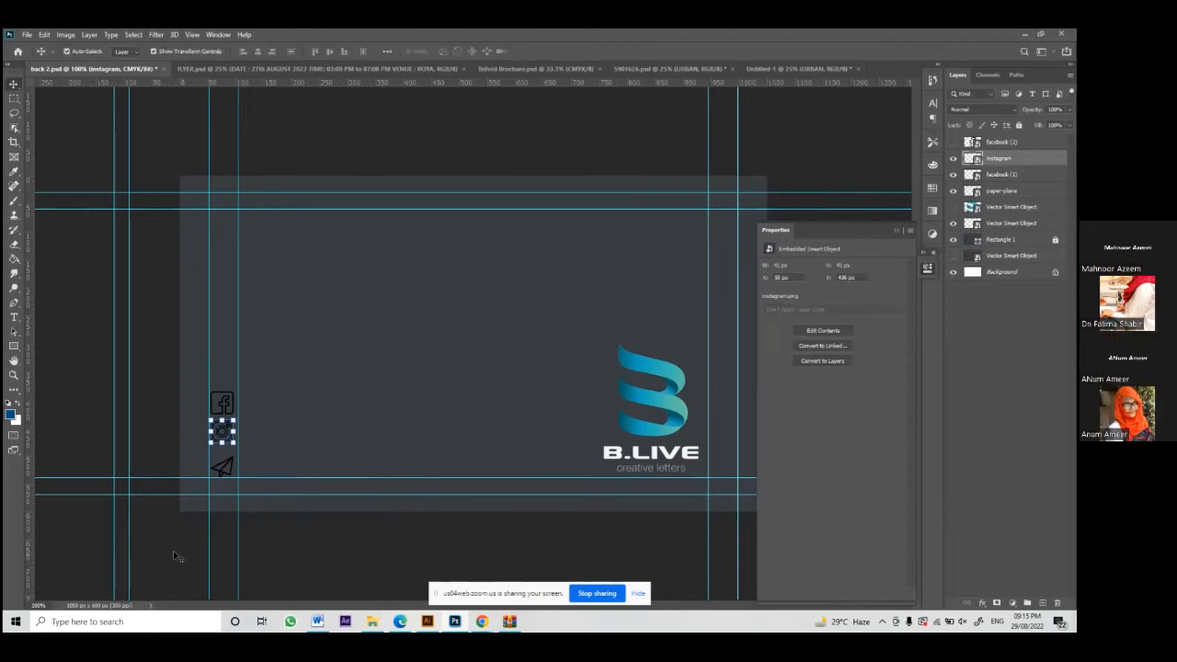
{"action": "left_click", "coordinate": [122, 248]}
{"action": "left_click", "coordinate": [231, 439]}
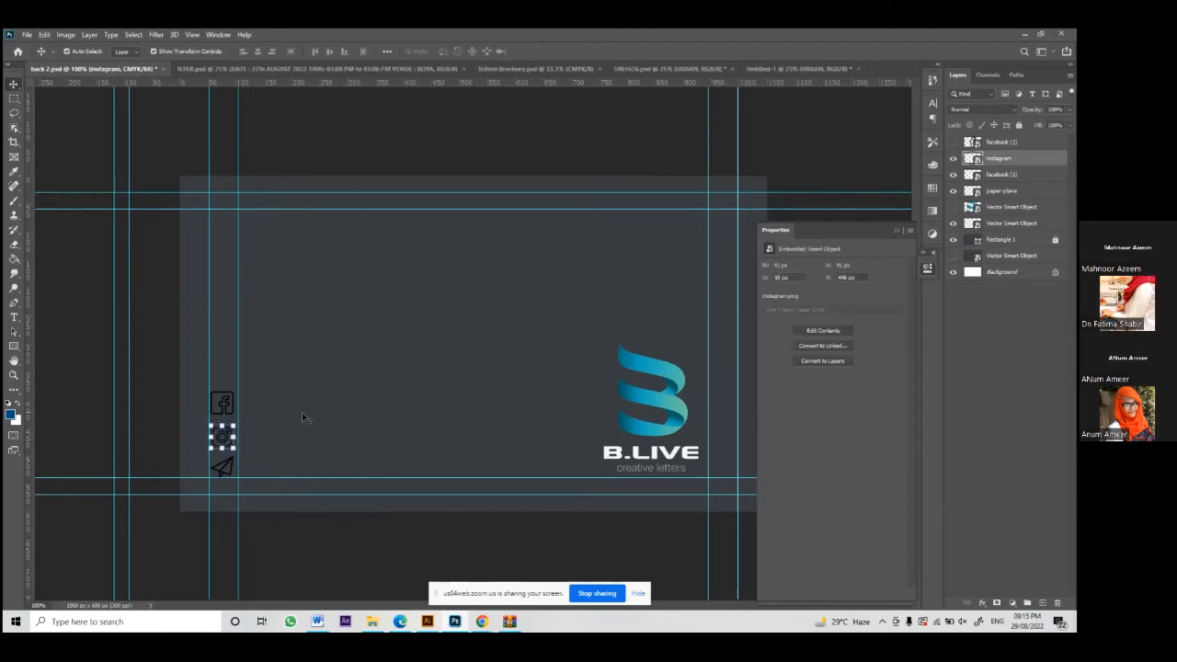
{"action": "left_click", "coordinate": [301, 412]}
{"action": "left_click", "coordinate": [222, 402]}
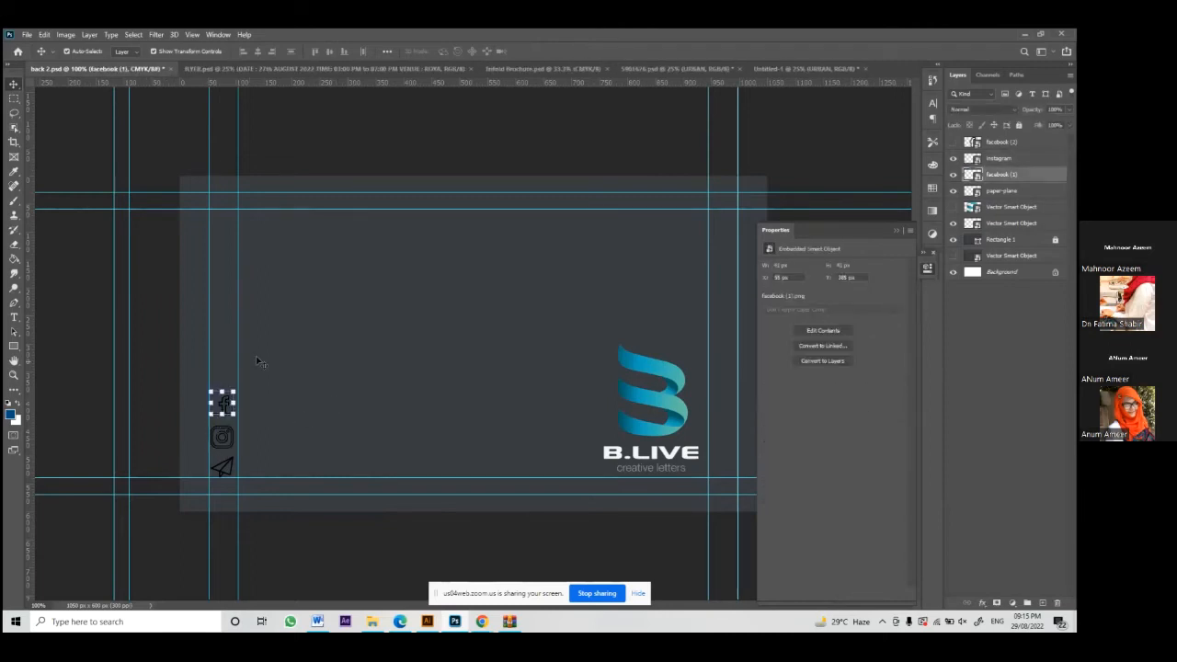
{"action": "left_click", "coordinate": [997, 162]}
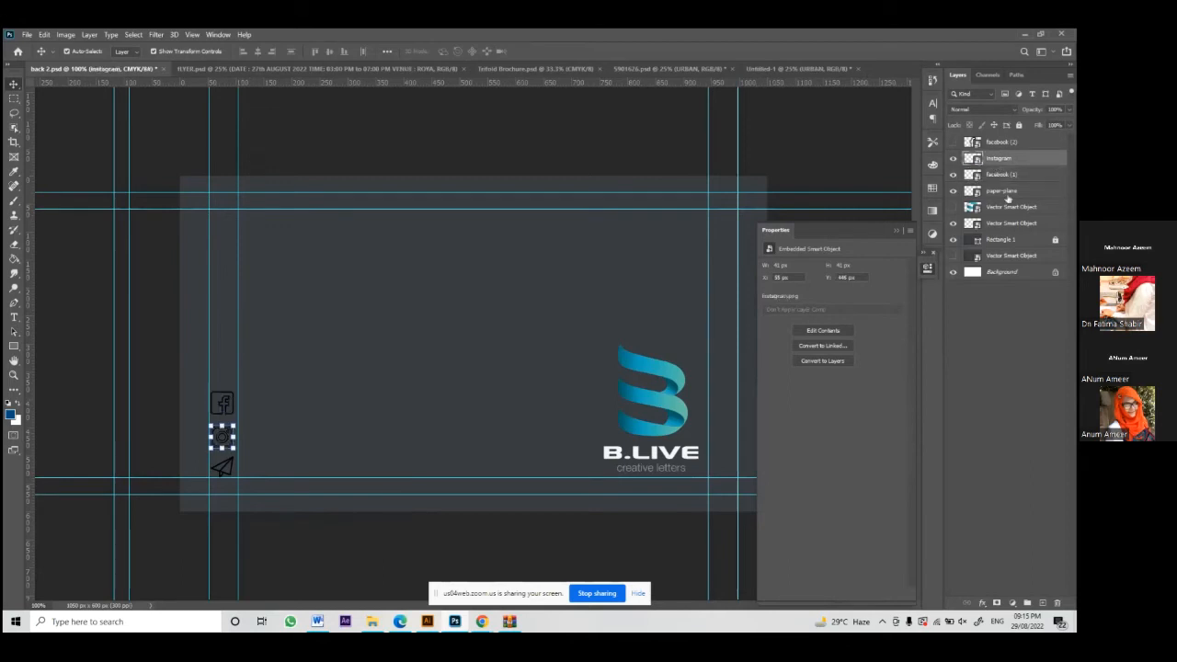
{"action": "left_click", "coordinate": [1008, 192], "text": "shift"}
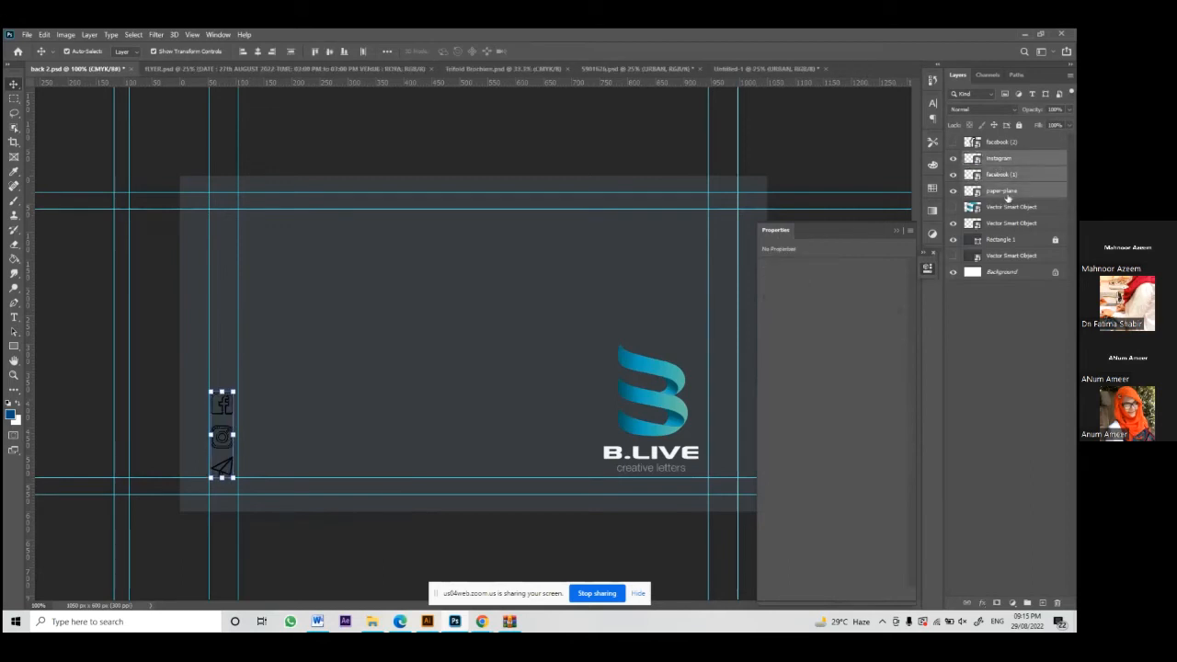
Step: Group the three icon layers into a group named 'Icon'
{"action": "key", "text": "ctrl+g"}
{"action": "double_click", "coordinate": [998, 157]}
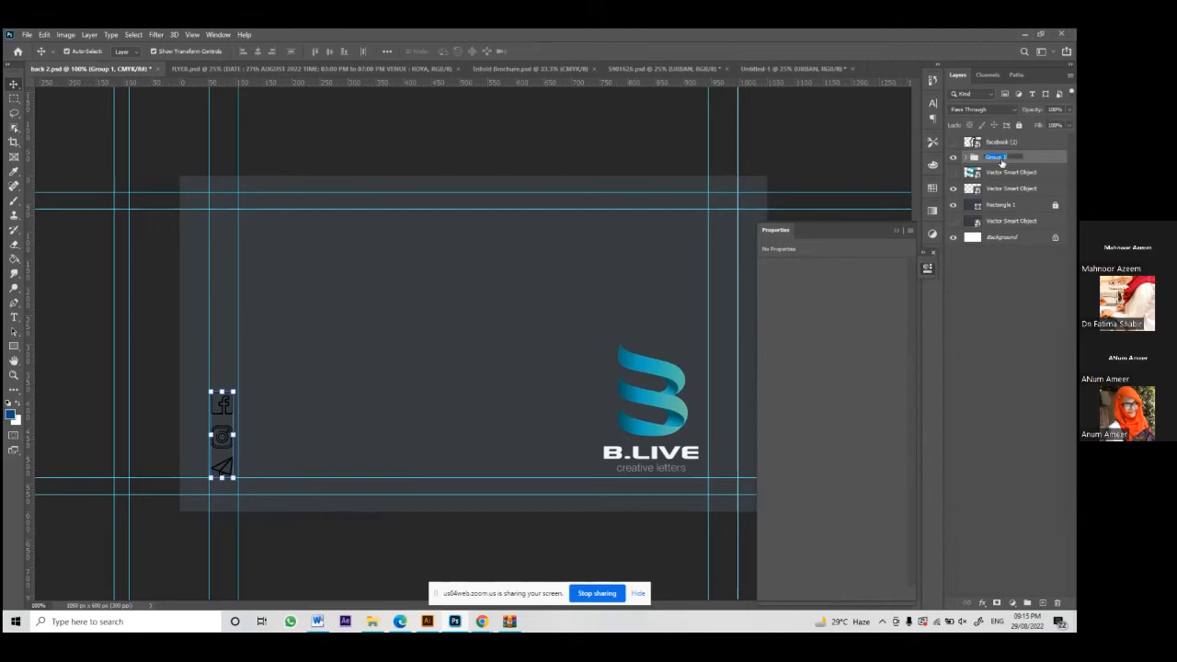
{"action": "key", "text": "BackSpace"}
{"action": "type", "text": "Icon"}
{"action": "key", "text": "Return"}
Step: Give the Icon group a Color Overlay using the teal sampled from the B.LIVE logo
{"action": "left_click", "coordinate": [984, 603]}
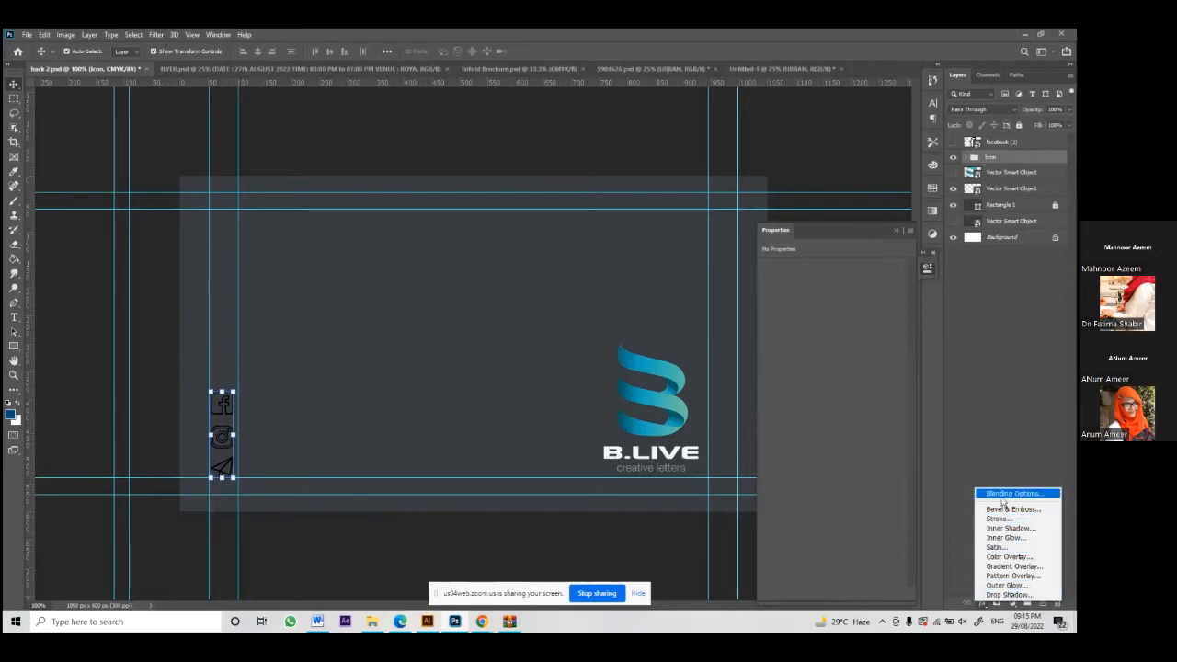
{"action": "left_click", "coordinate": [1013, 558]}
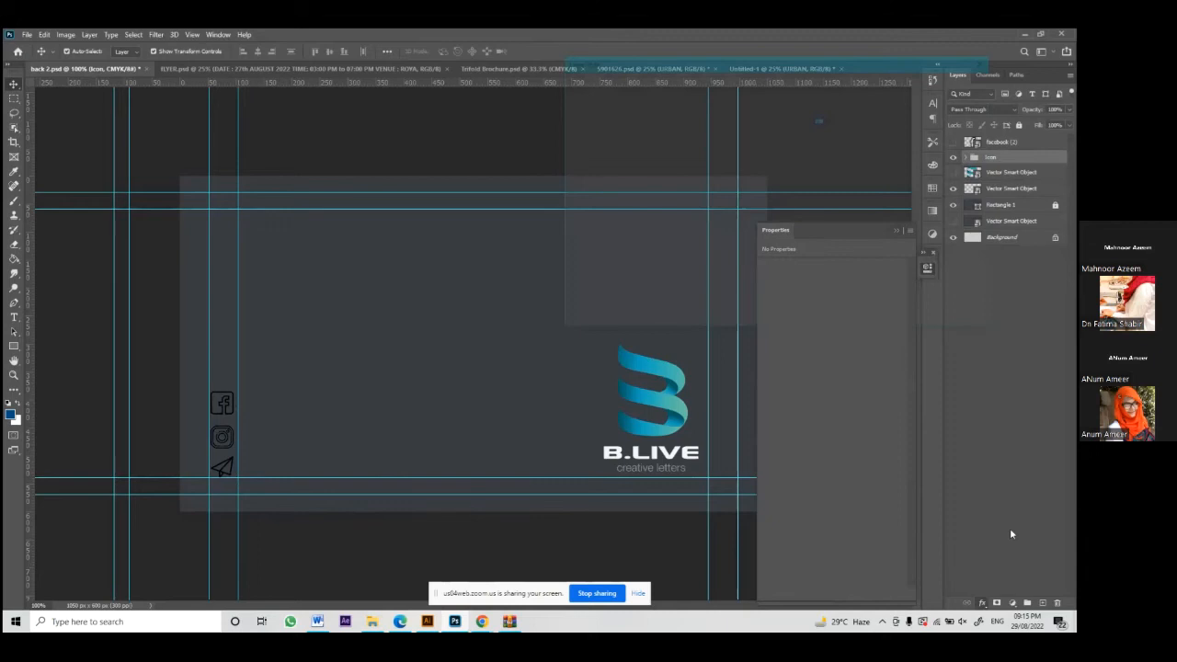
{"action": "left_click", "coordinate": [828, 110]}
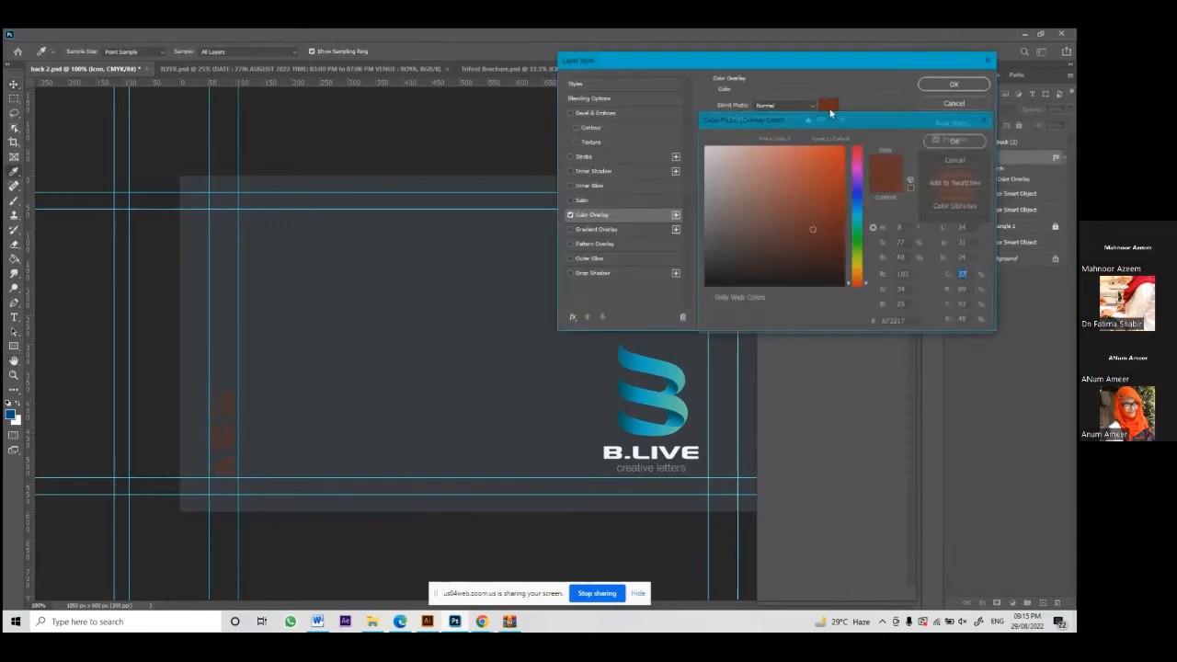
{"action": "left_click", "coordinate": [663, 356]}
{"action": "left_click", "coordinate": [681, 372]}
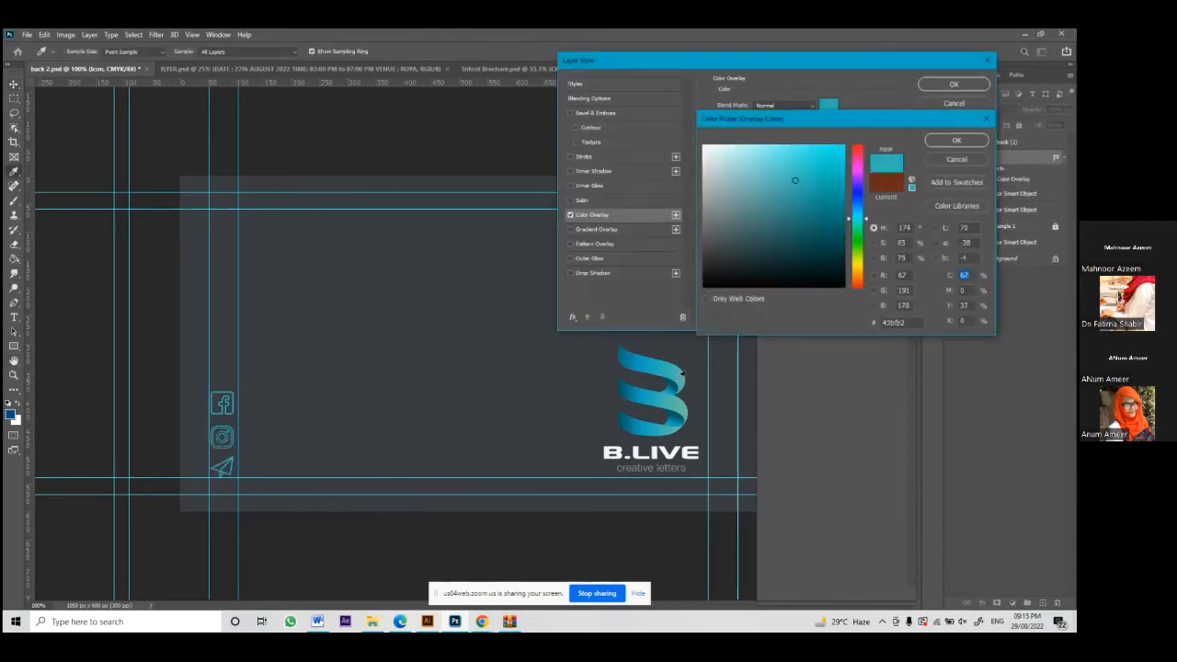
{"action": "left_click", "coordinate": [681, 378]}
{"action": "left_click", "coordinate": [650, 364]}
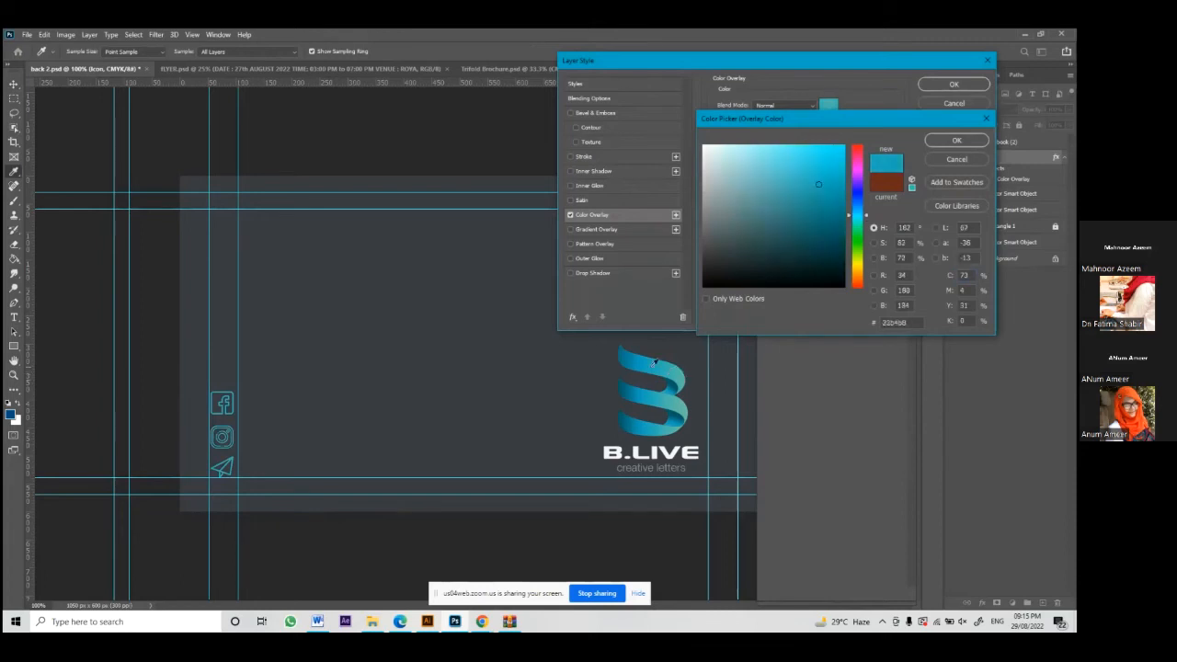
{"action": "left_click", "coordinate": [672, 371]}
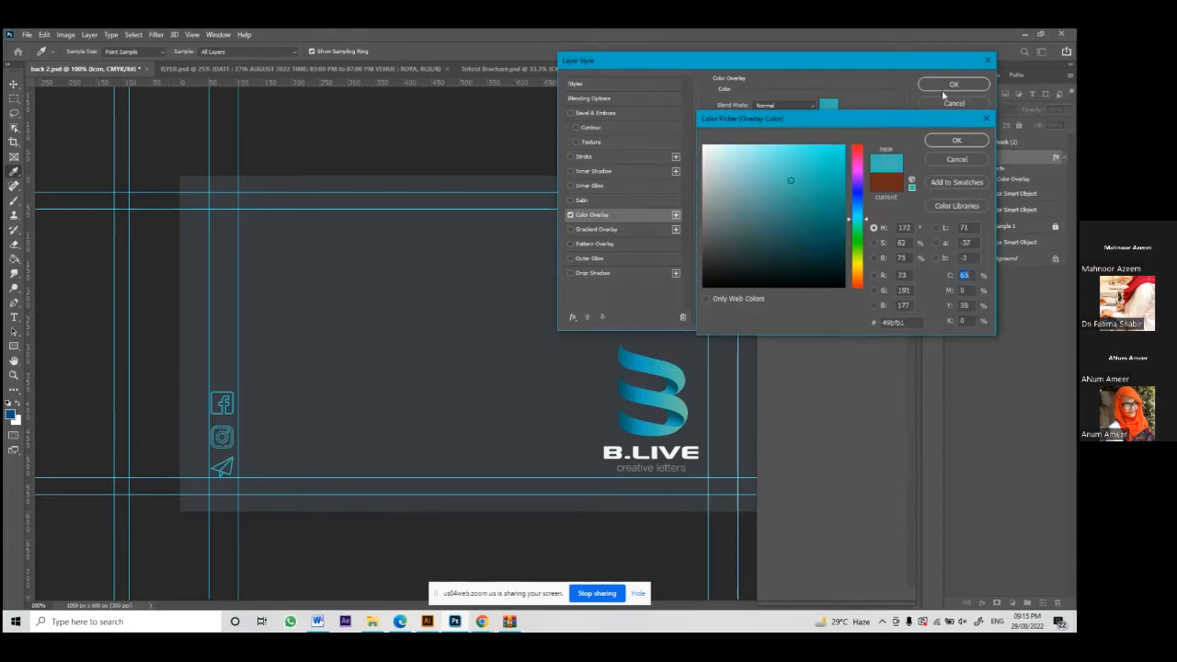
{"action": "left_click", "coordinate": [955, 140]}
{"action": "left_click", "coordinate": [946, 92]}
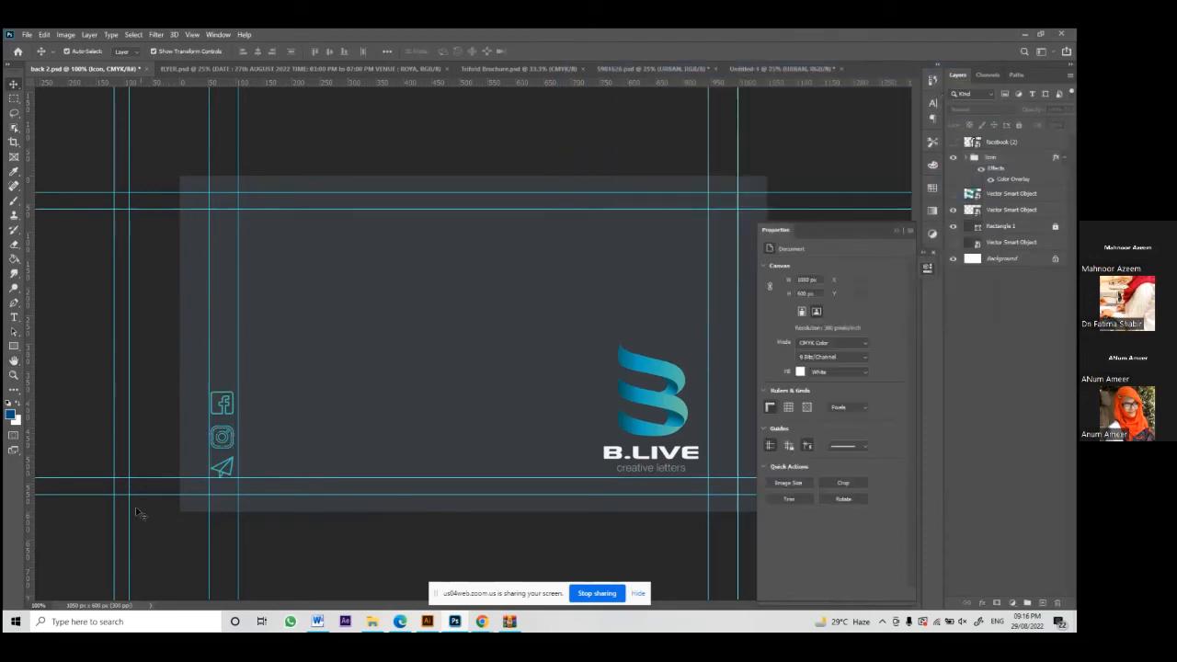
{"action": "left_click", "coordinate": [13, 317]}
{"action": "left_click_drag", "start_coordinate": [253, 266], "coordinate": [542, 317]}
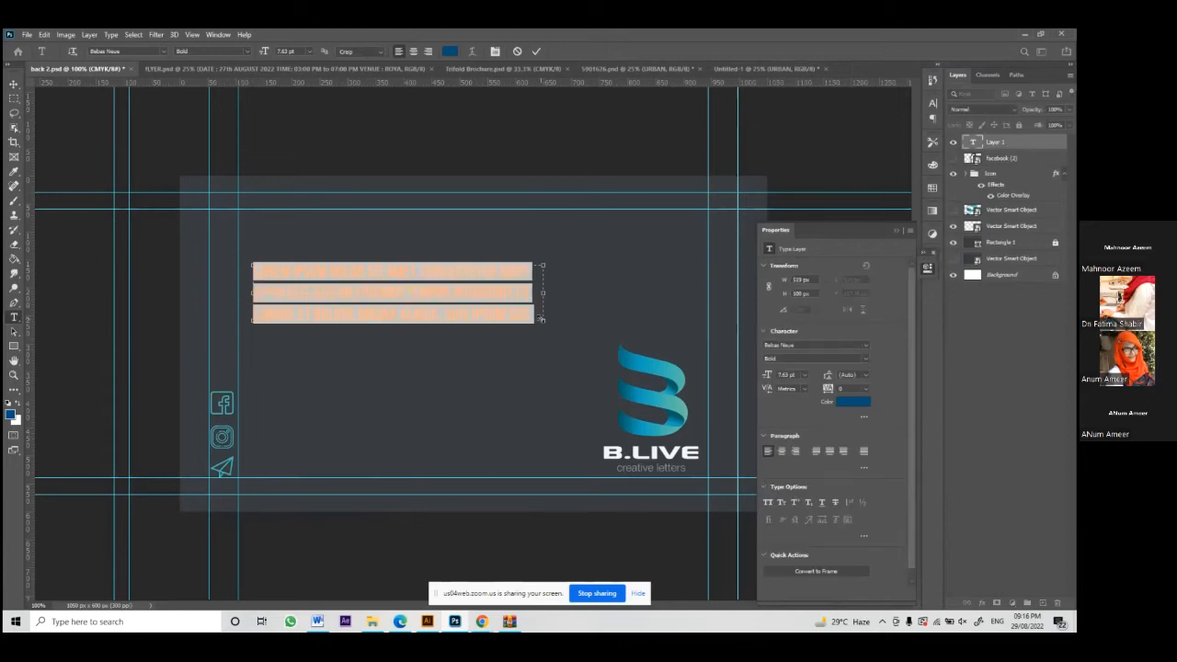
{"action": "type", "text": "www"}
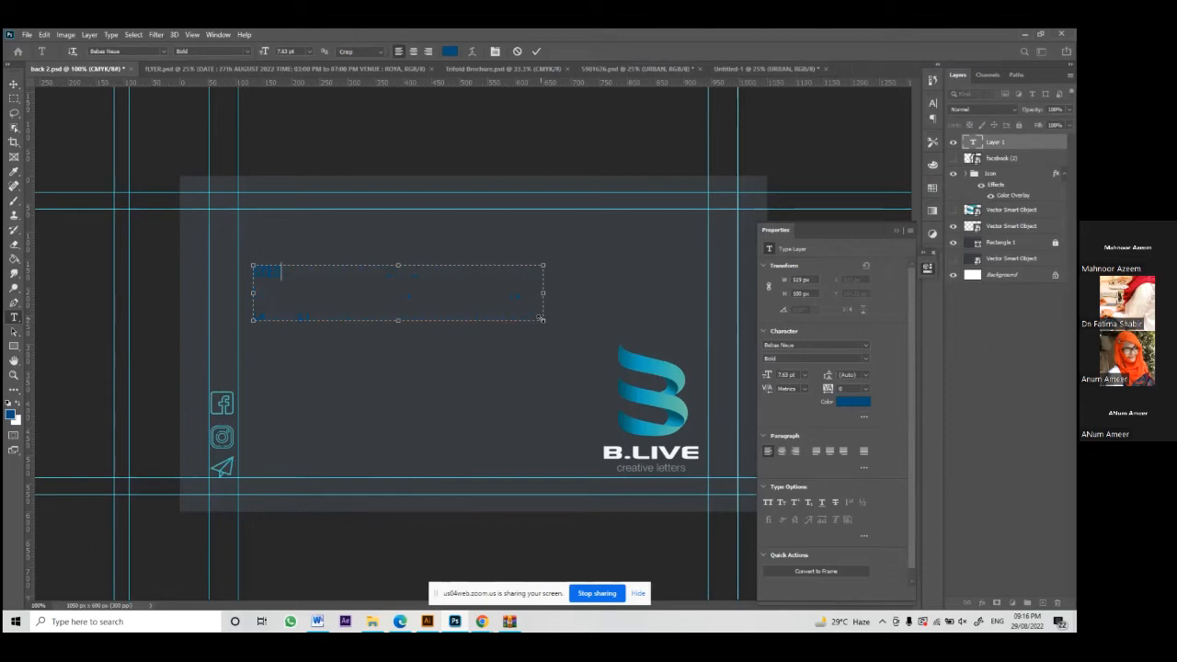
{"action": "type", "text": ".blive"}
{"action": "key", "text": "BackSpace"}
{"action": "key", "text": "BackSpace"}
{"action": "key", "text": "BackSpace"}
{"action": "key", "text": "BackSpace"}
{"action": "key", "text": "BackSpace"}
{"action": "type", "text": "www"}
{"action": "key", "text": "BackSpace"}
{"action": "key", "text": "BackSpace"}
{"action": "type", "text": "ww.blive"}
{"action": "left_click", "coordinate": [536, 51]}
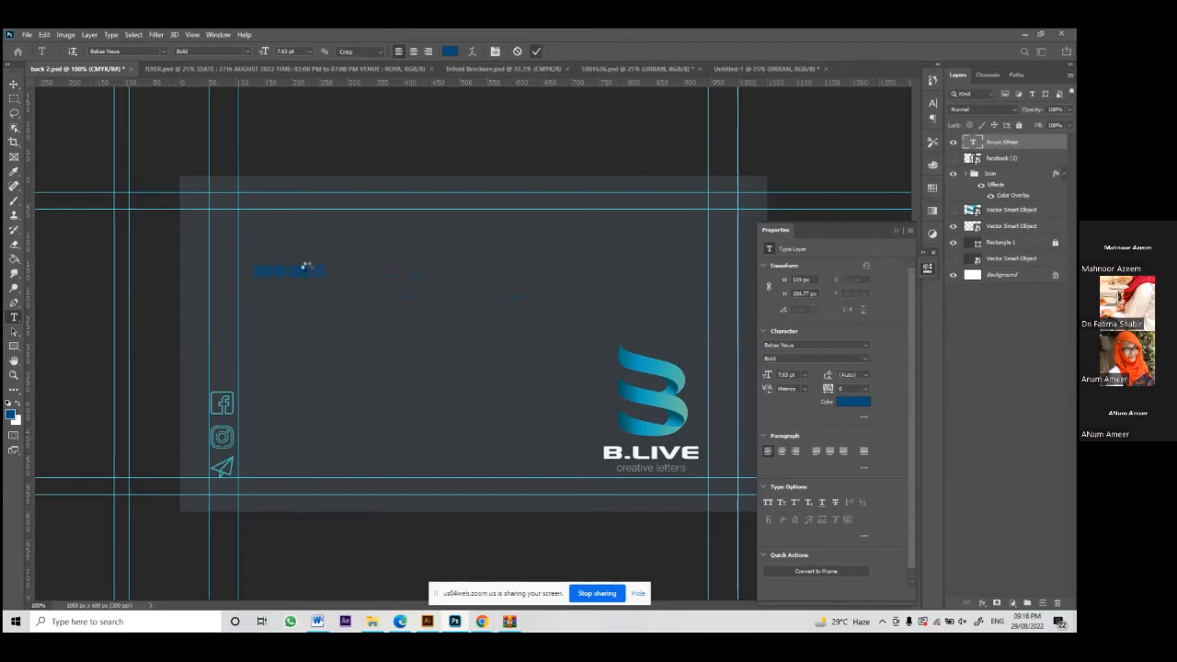
Step: Type the cardholder's full name and commit the text layer
{"action": "left_click", "coordinate": [336, 309]}
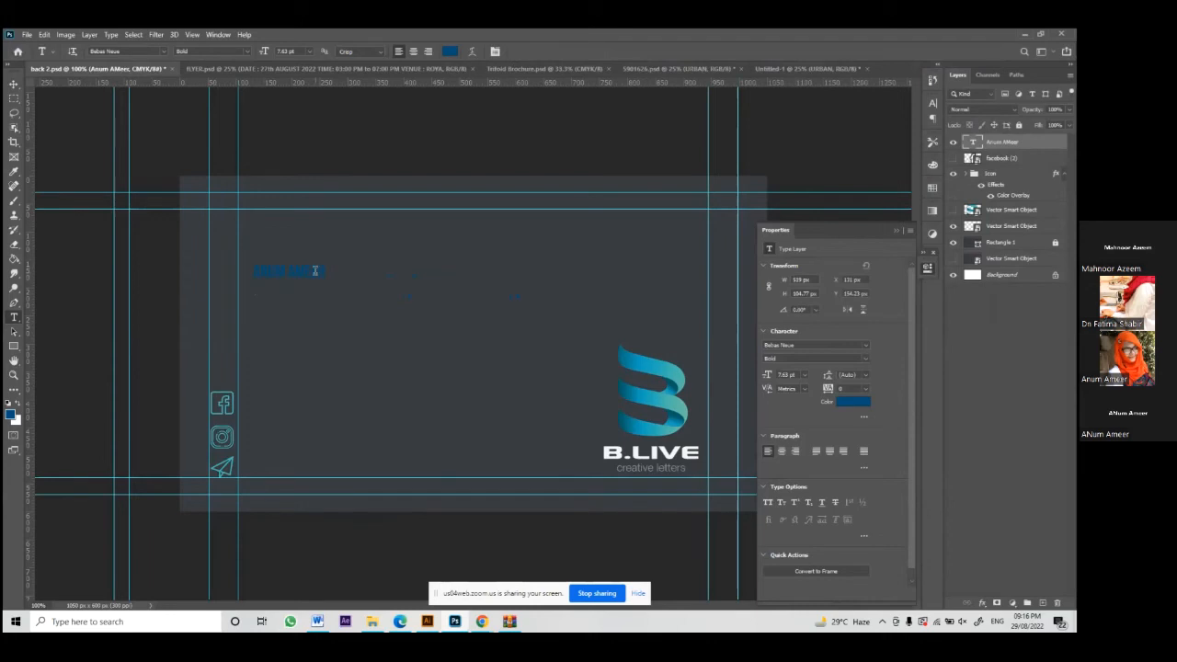
{"action": "key", "text": "v"}
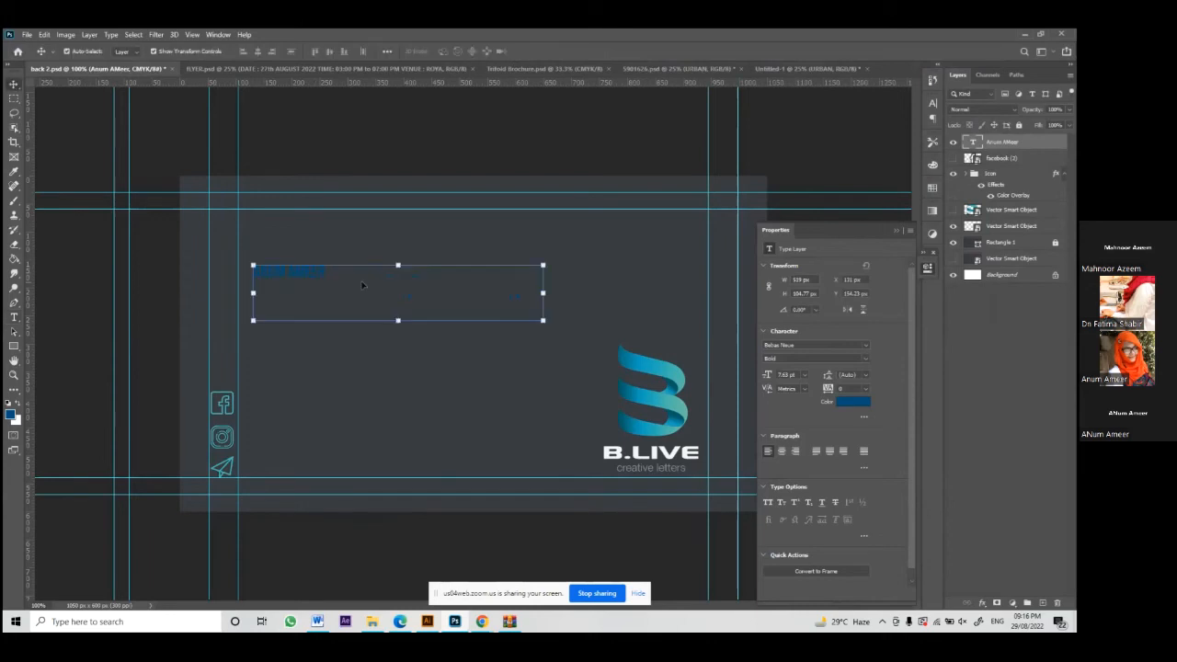
Step: Colour the name text with the teal sampled from the B.LIVE logo
{"action": "left_click", "coordinate": [843, 406]}
{"action": "left_click", "coordinate": [629, 356]}
{"action": "left_click", "coordinate": [656, 368]}
{"action": "left_click", "coordinate": [656, 365]}
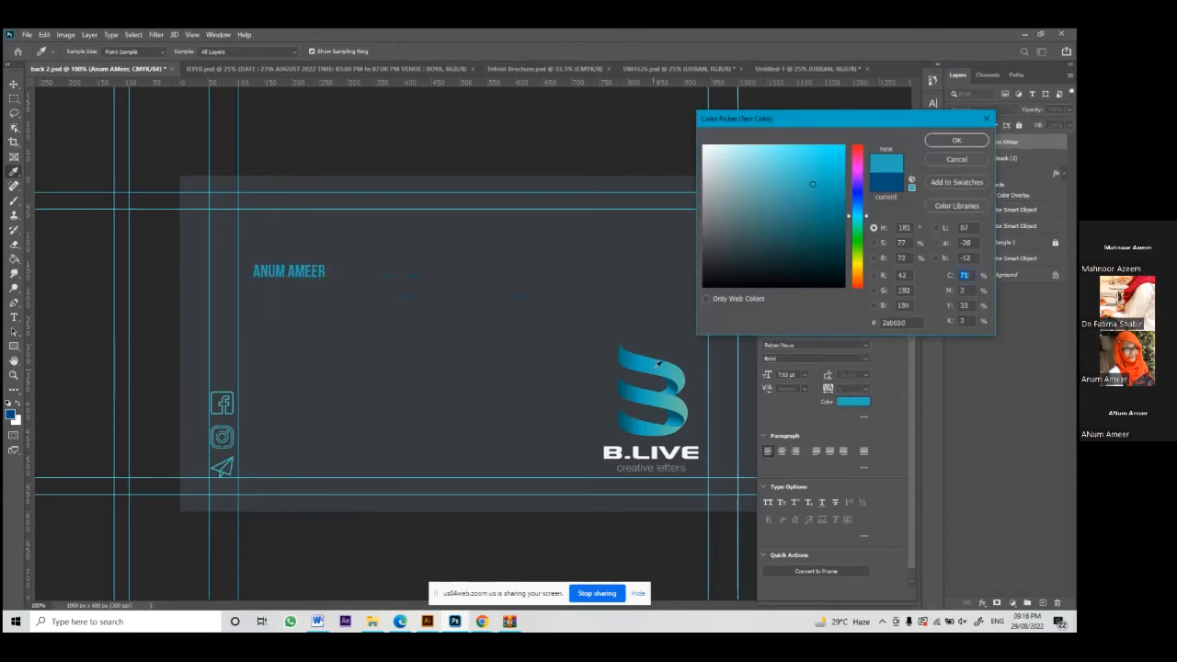
{"action": "left_click", "coordinate": [678, 374]}
{"action": "left_click", "coordinate": [669, 389]}
{"action": "left_click", "coordinate": [647, 384]}
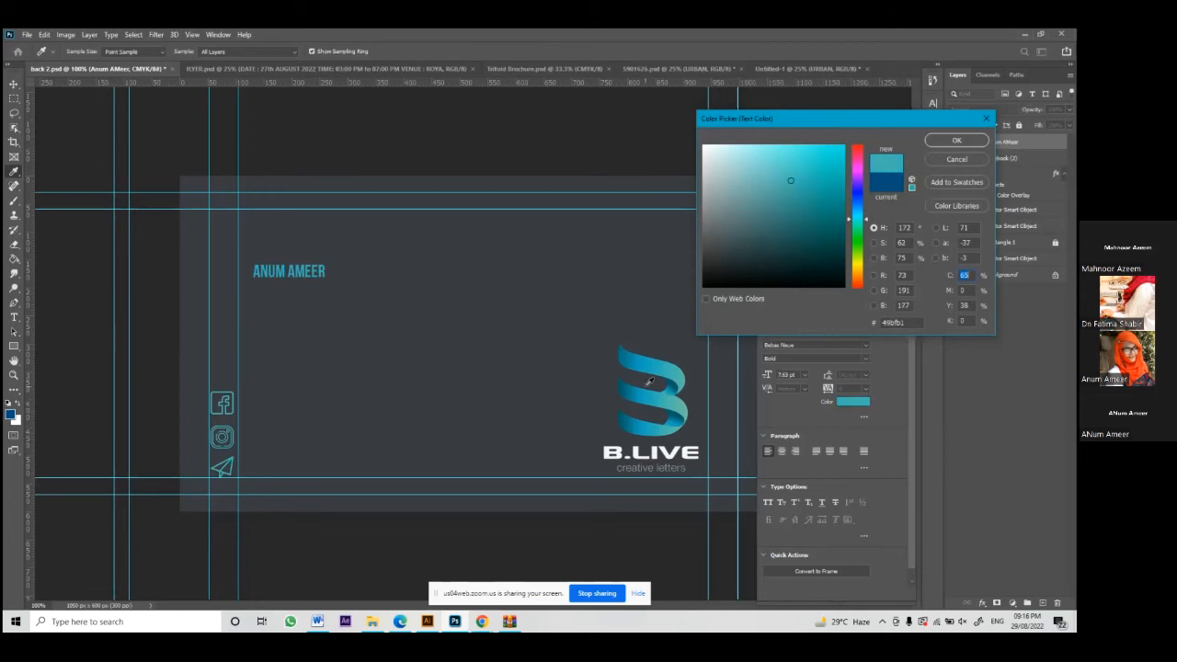
{"action": "left_click", "coordinate": [678, 371]}
{"action": "left_click", "coordinate": [661, 364]}
{"action": "left_click", "coordinate": [955, 141]}
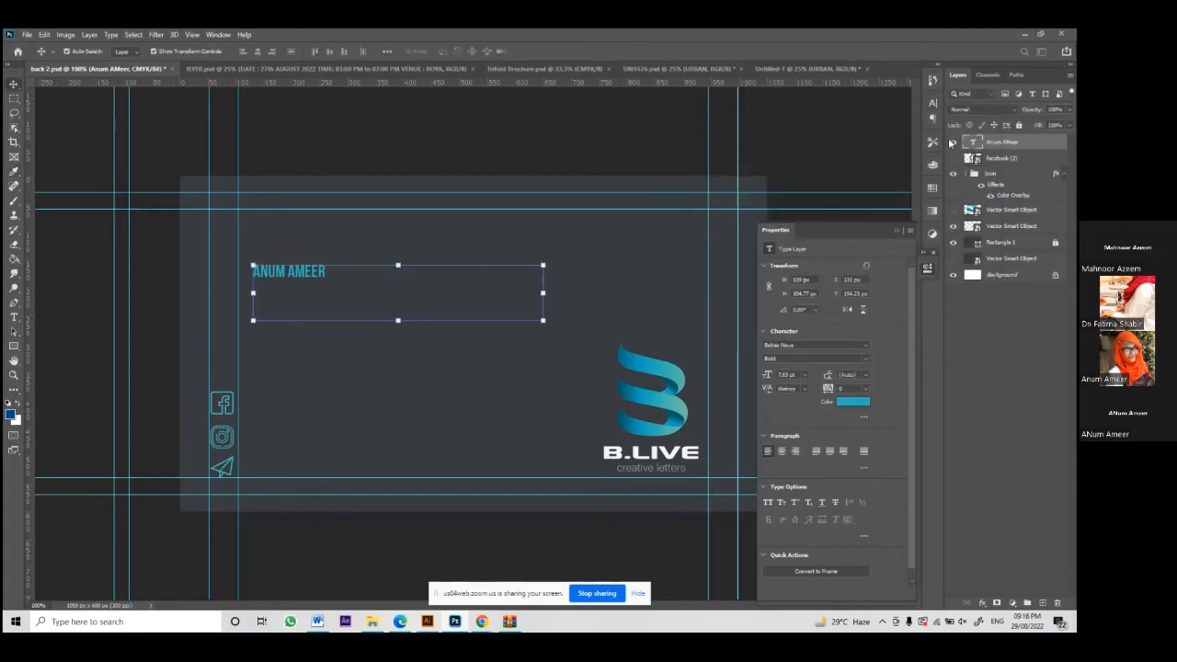
{"action": "left_click", "coordinate": [864, 347]}
Step: Browse the font list and set the name text in Bebas
{"action": "key", "text": "Up"}
{"action": "key", "text": "Up"}
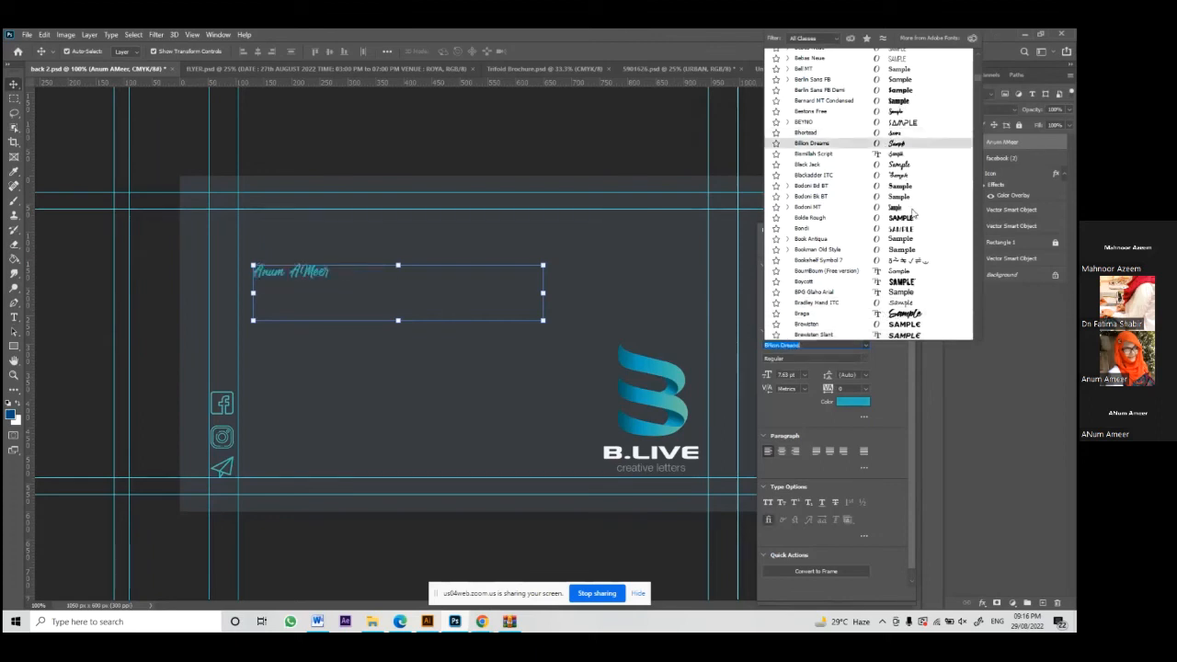
{"action": "scroll", "coordinate": [911, 239], "scroll_direction": "up", "scroll_amount": 1}
{"action": "scroll", "coordinate": [913, 226], "scroll_direction": "up", "scroll_amount": 4}
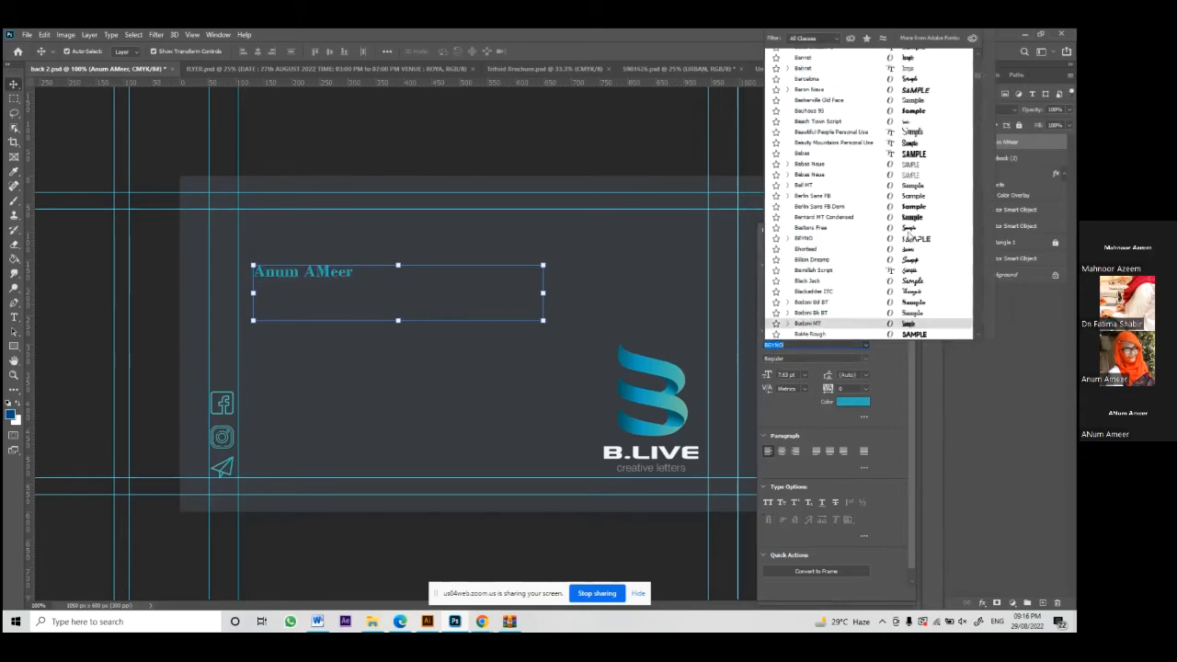
{"action": "scroll", "coordinate": [913, 204], "scroll_direction": "up", "scroll_amount": 5}
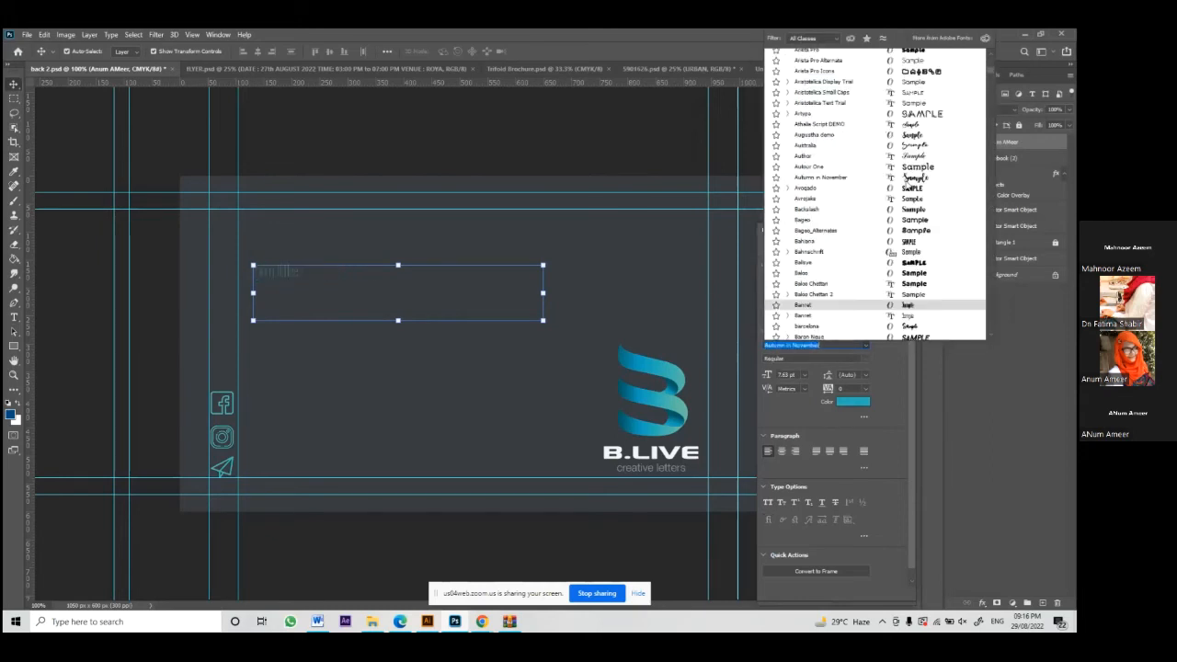
{"action": "scroll", "coordinate": [906, 186], "scroll_direction": "up", "scroll_amount": 8}
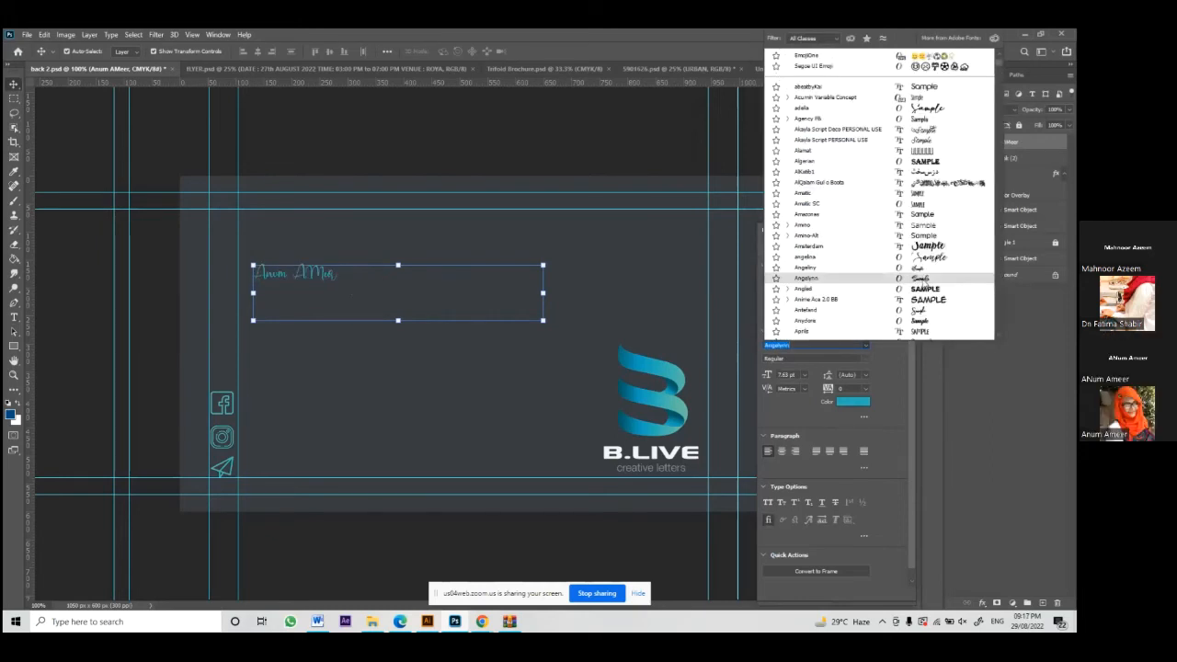
{"action": "scroll", "coordinate": [918, 278], "scroll_direction": "down", "scroll_amount": 3}
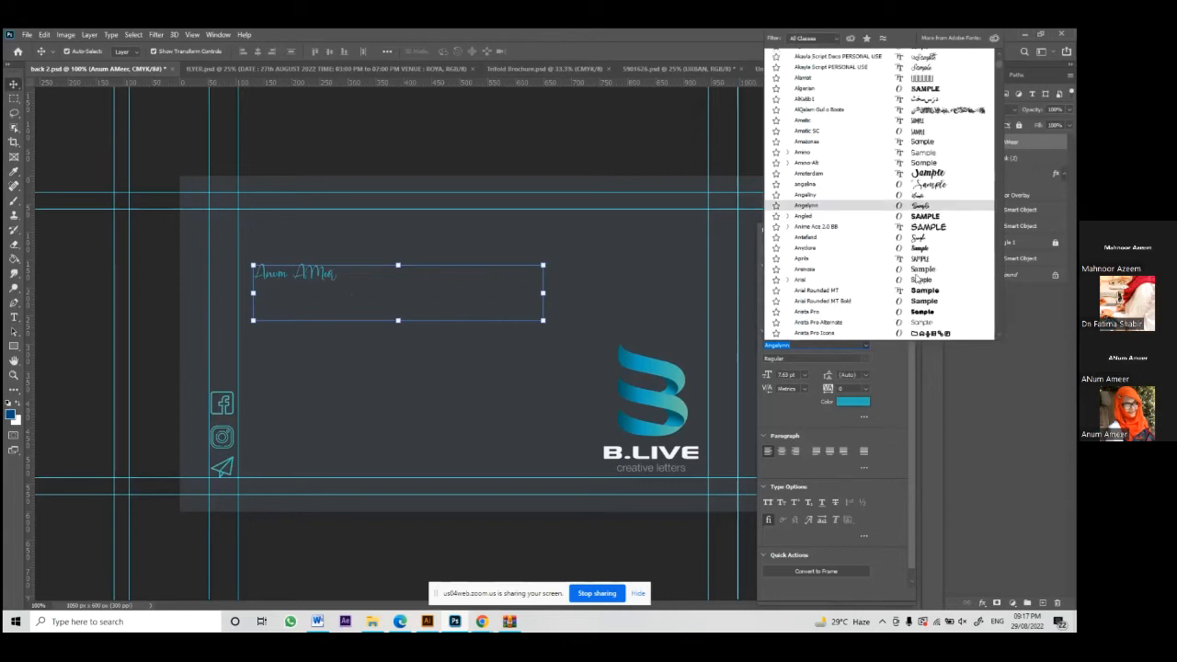
{"action": "scroll", "coordinate": [917, 279], "scroll_direction": "down", "scroll_amount": 3}
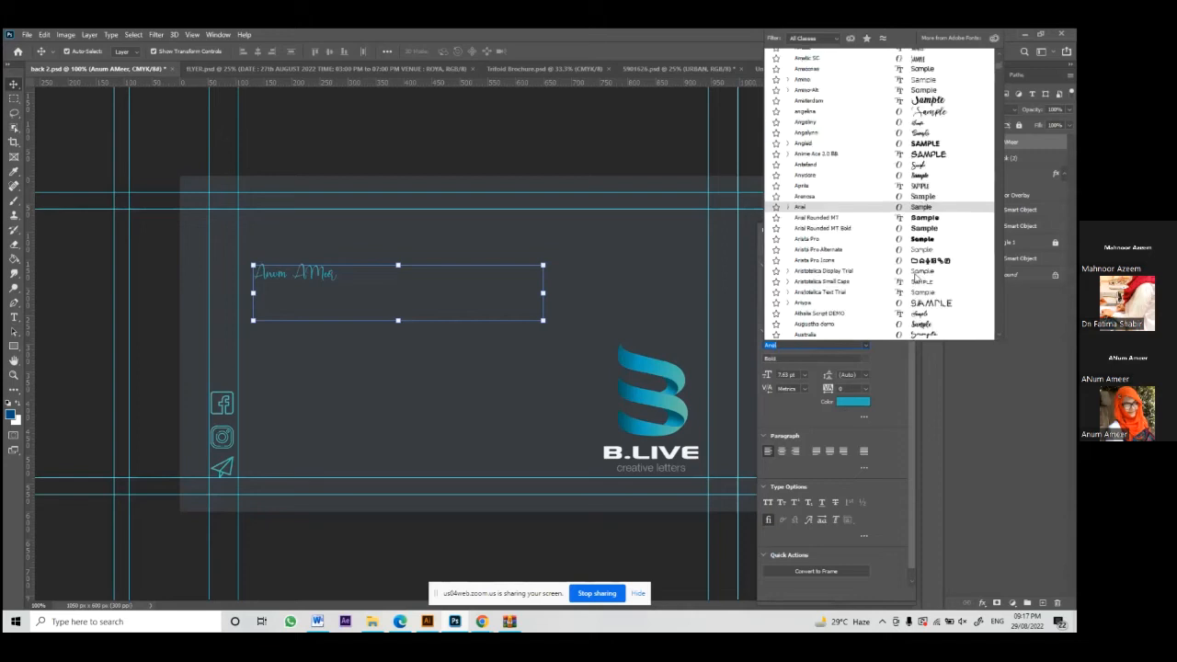
{"action": "scroll", "coordinate": [917, 279], "scroll_direction": "down", "scroll_amount": 5}
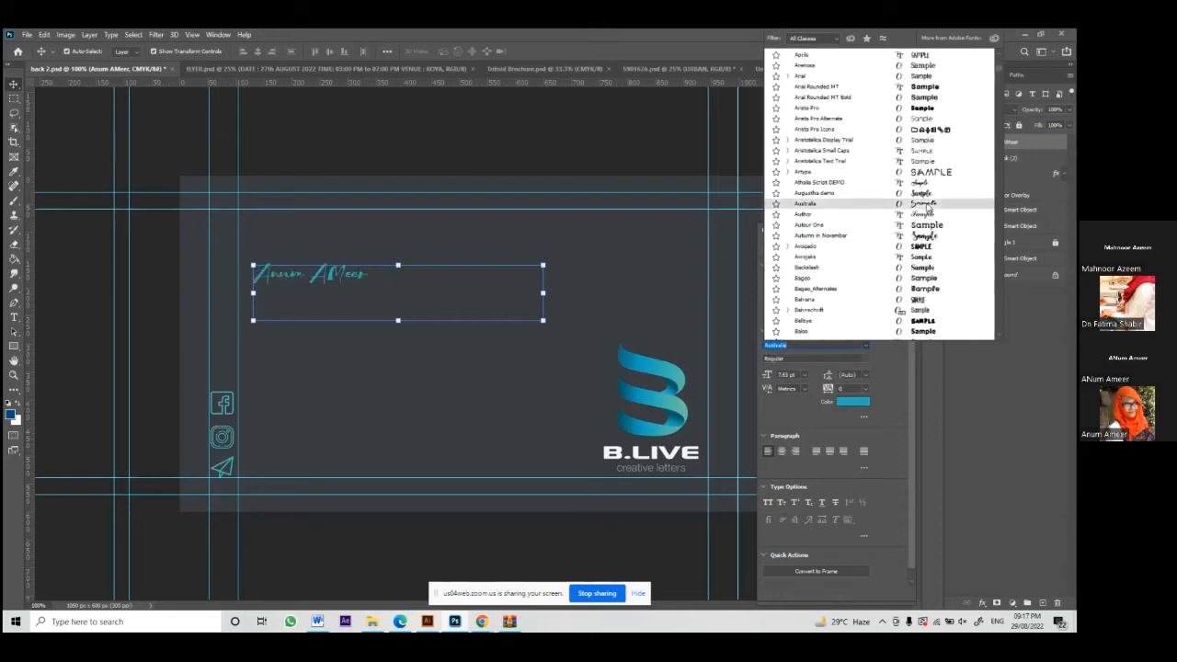
{"action": "scroll", "coordinate": [923, 267], "scroll_direction": "down", "scroll_amount": 6}
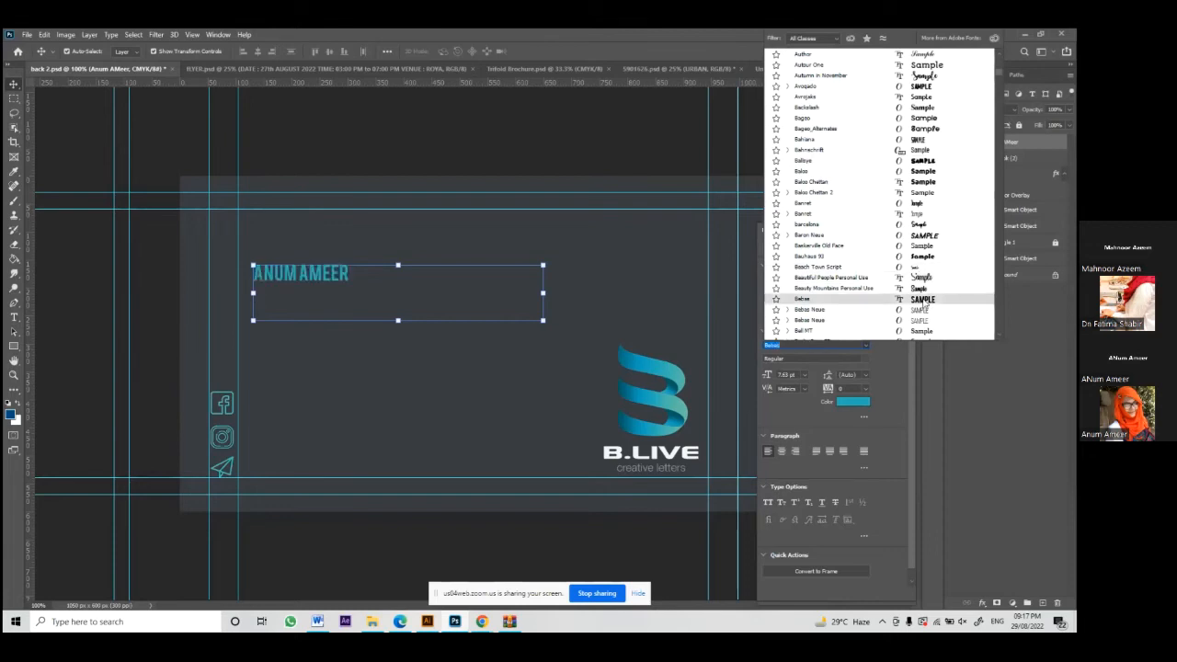
{"action": "left_click", "coordinate": [923, 301]}
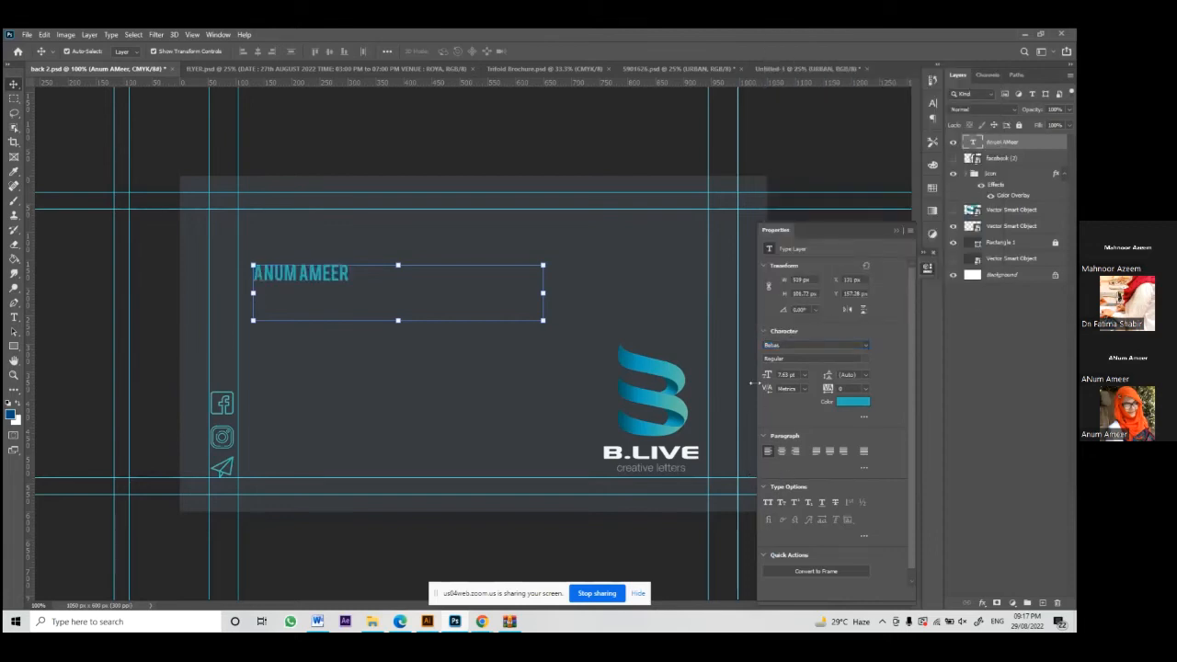
Step: Try 72 pt and 81 pt sizes on the name, then undo back to 14.01 pt
{"action": "mouse_move", "coordinate": [767, 382]}
{"action": "left_mouse_down"}
{"action": "mouse_move", "coordinate": [784, 380]}
{"action": "mouse_move", "coordinate": [756, 380]}
{"action": "mouse_move", "coordinate": [776, 381]}
{"action": "left_mouse_up"}
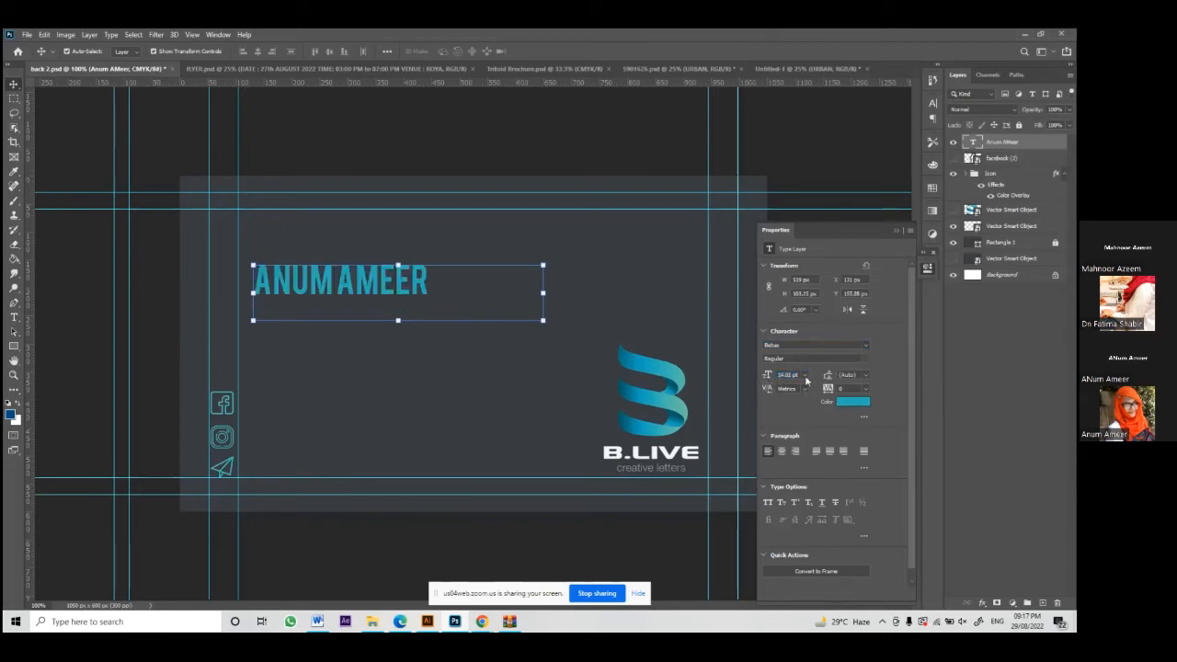
{"action": "left_click", "coordinate": [805, 375]}
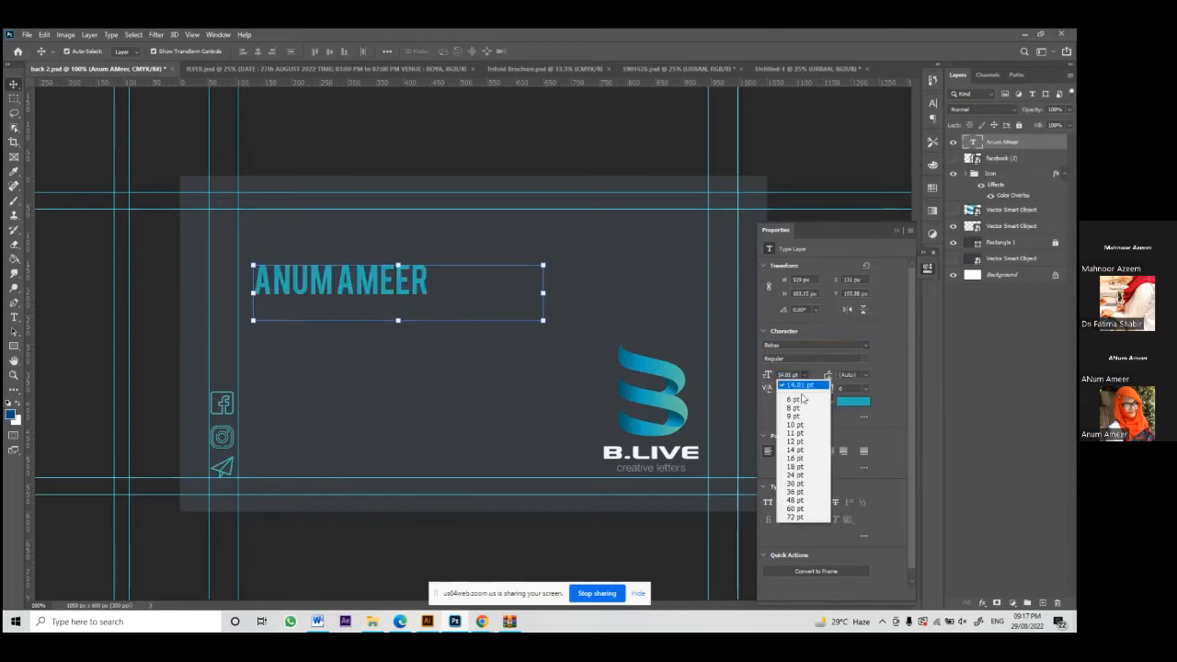
{"action": "left_click", "coordinate": [795, 517]}
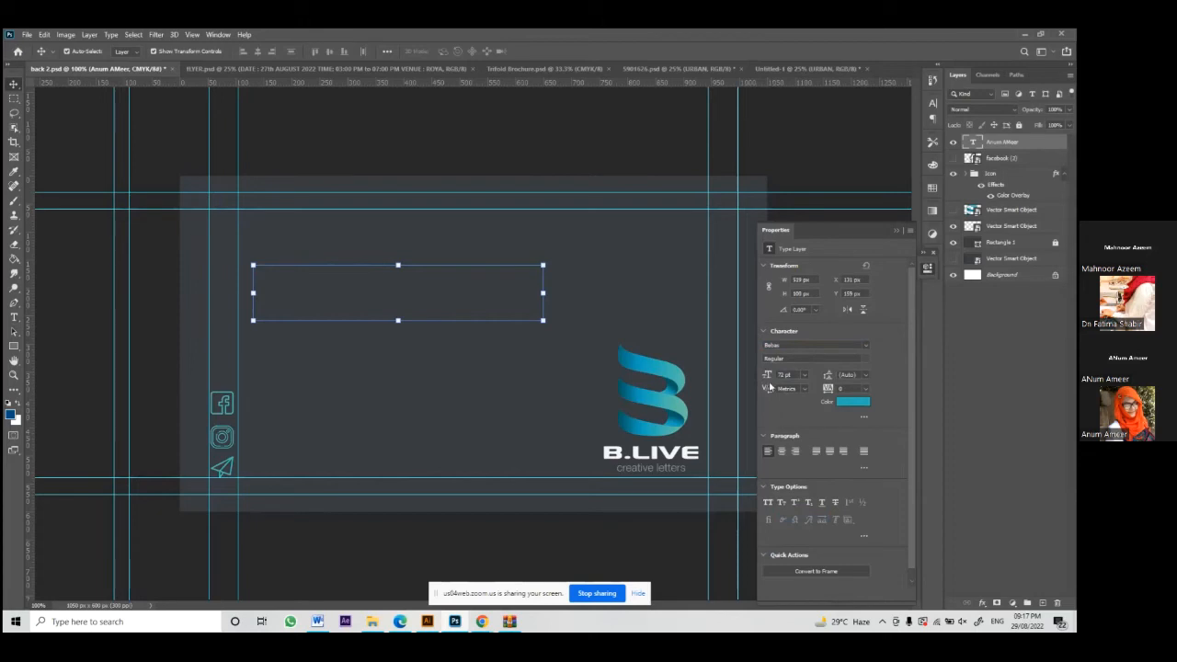
{"action": "left_click_drag", "start_coordinate": [766, 377], "coordinate": [762, 377]}
{"action": "double_click", "coordinate": [972, 141]}
{"action": "key", "text": "Escape"}
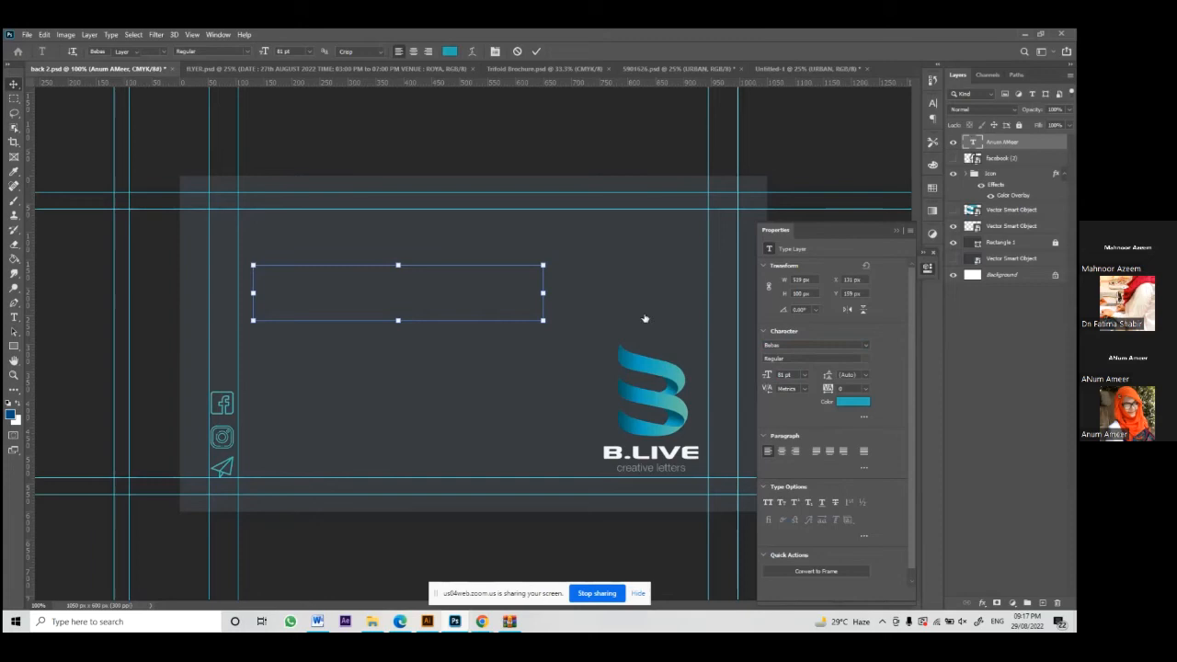
{"action": "double_click", "coordinate": [973, 143]}
{"action": "left_click_drag", "start_coordinate": [553, 329], "coordinate": [724, 418]}
{"action": "left_click", "coordinate": [517, 50]}
{"action": "key", "text": "v"}
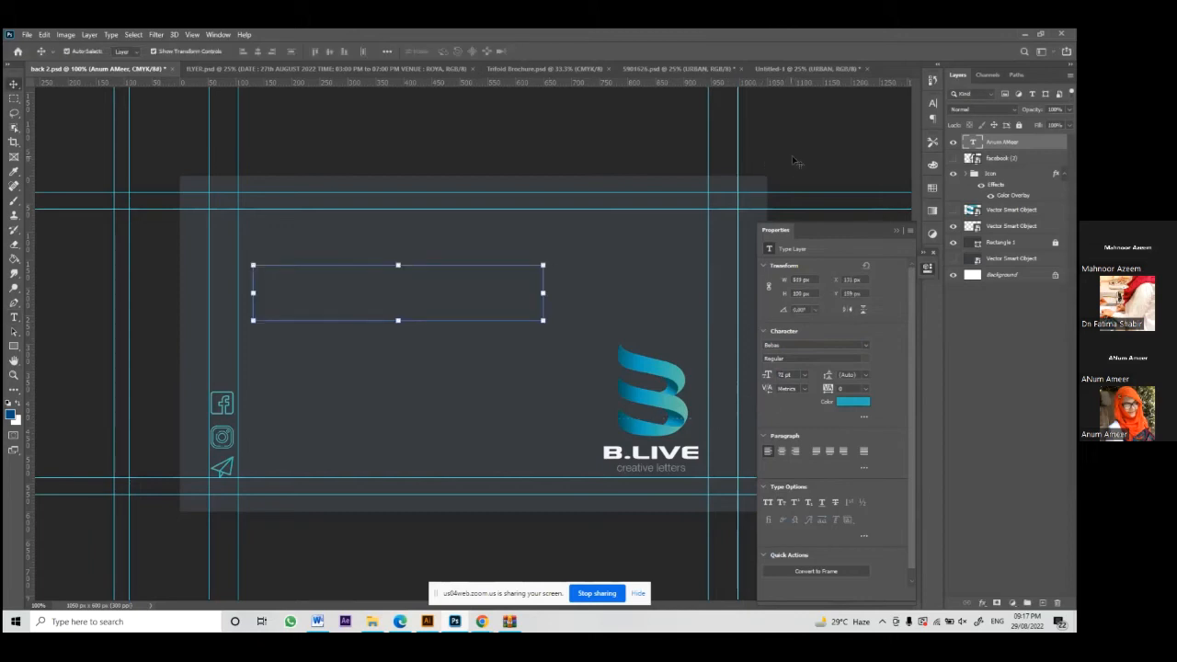
{"action": "key", "text": "ctrl+z"}
{"action": "left_click", "coordinate": [375, 285]}
Step: Set the name in Gotham Black Regular, all caps, and drag it to the card's top-left
{"action": "double_click", "coordinate": [374, 284]}
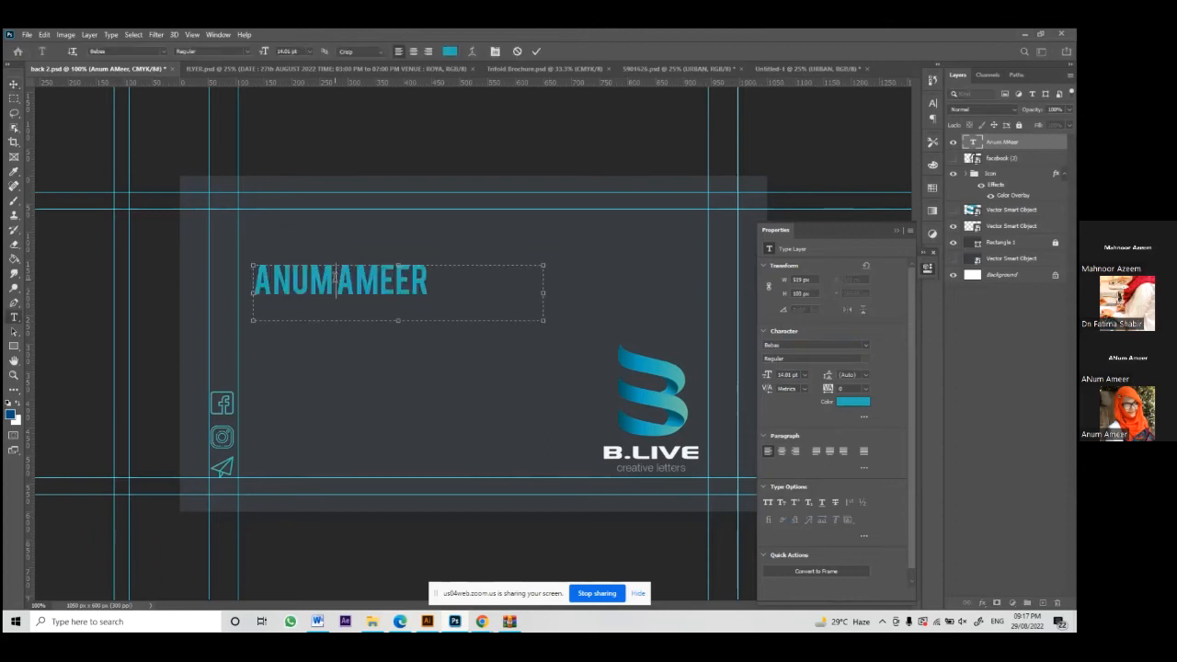
{"action": "left_click", "coordinate": [537, 51]}
{"action": "left_click", "coordinate": [812, 343]}
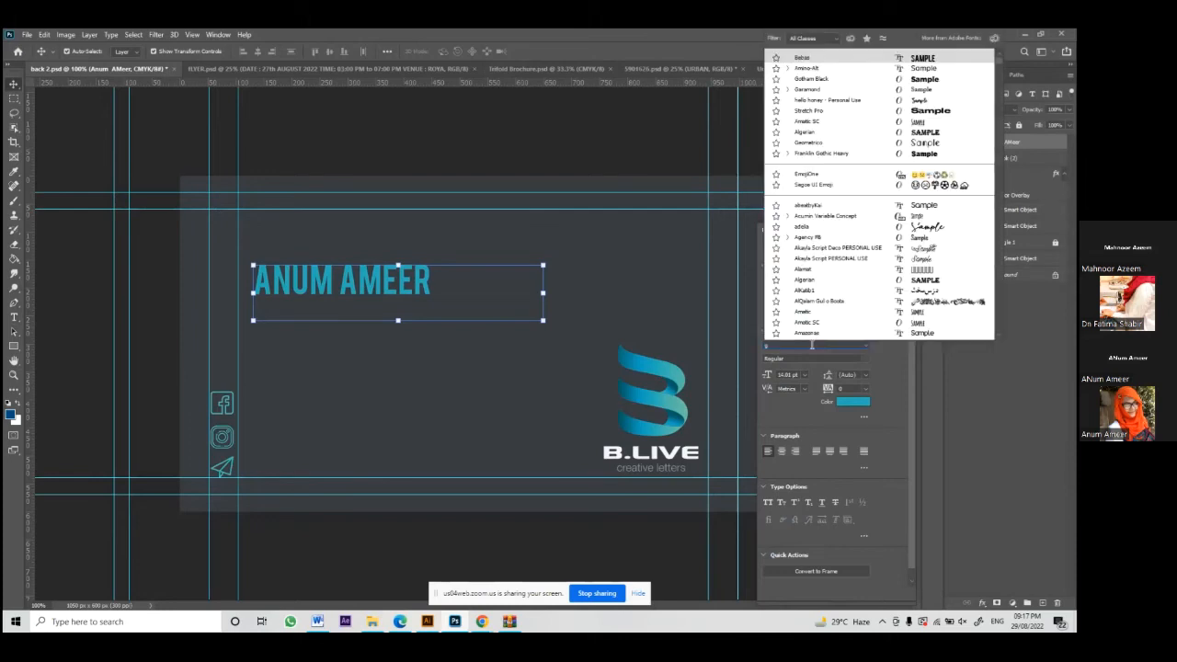
{"action": "type", "text": "got"}
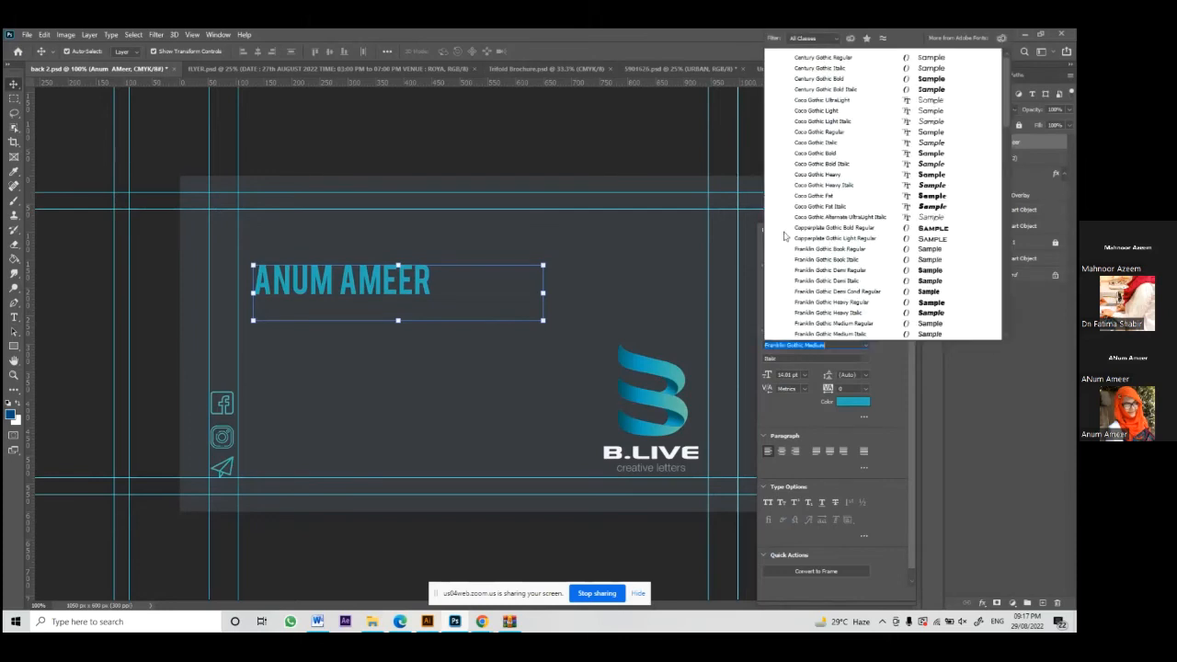
{"action": "key", "text": "Escape"}
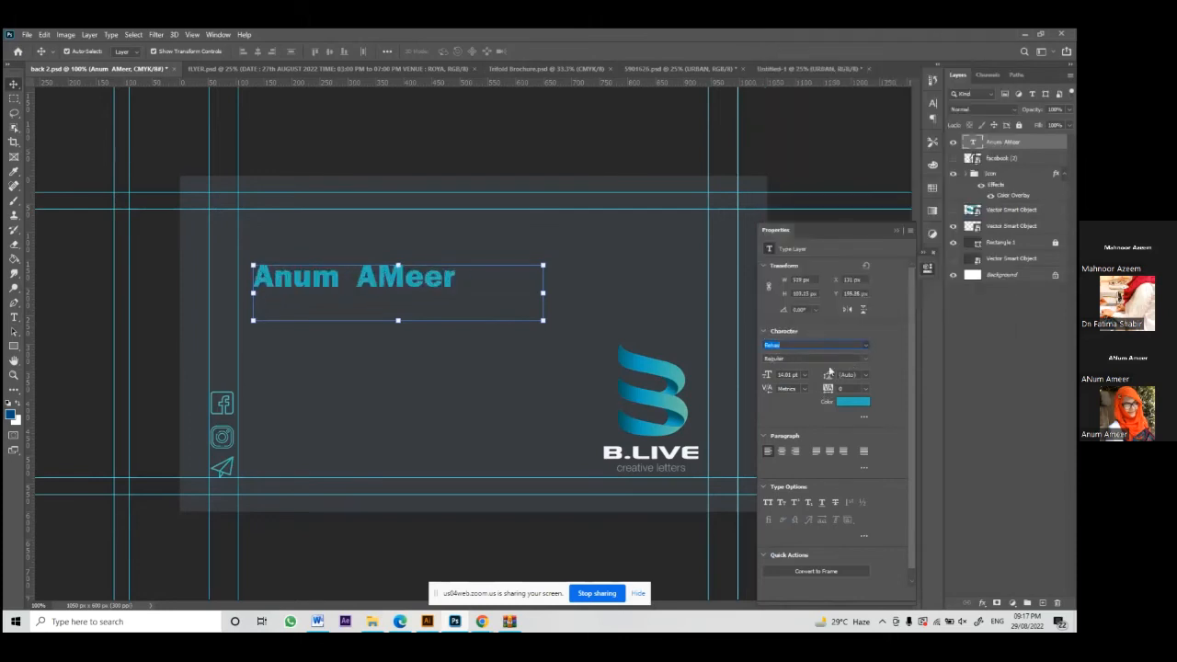
{"action": "left_click", "coordinate": [790, 351]}
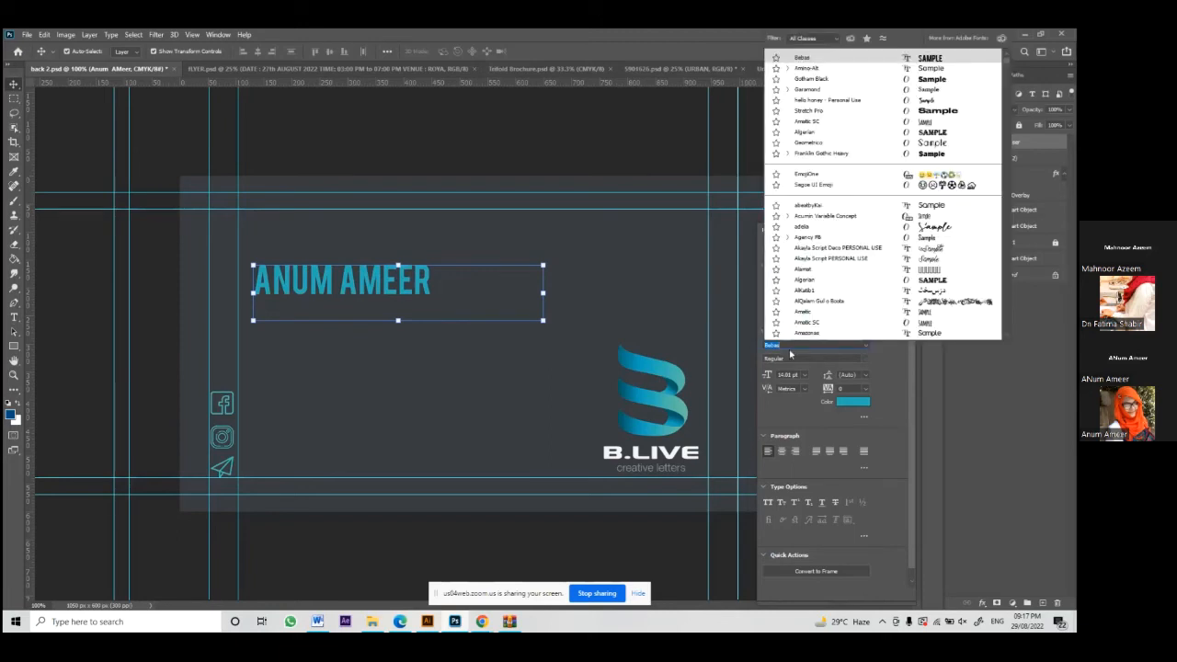
{"action": "type", "text": "gotha"}
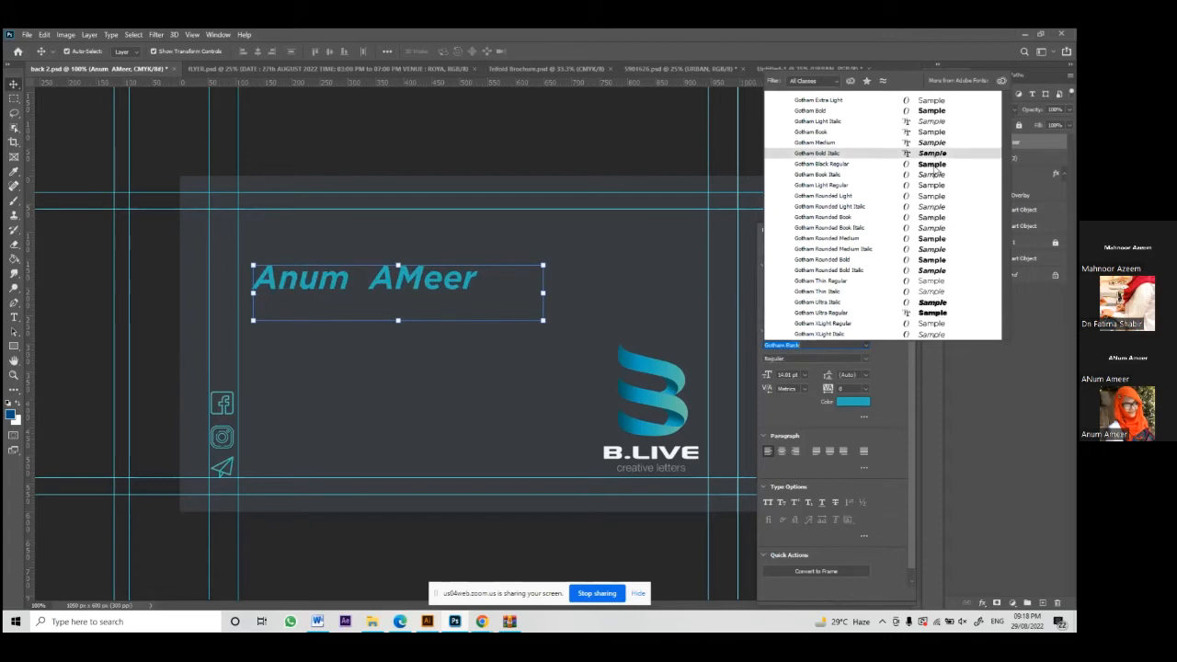
{"action": "left_click", "coordinate": [931, 164]}
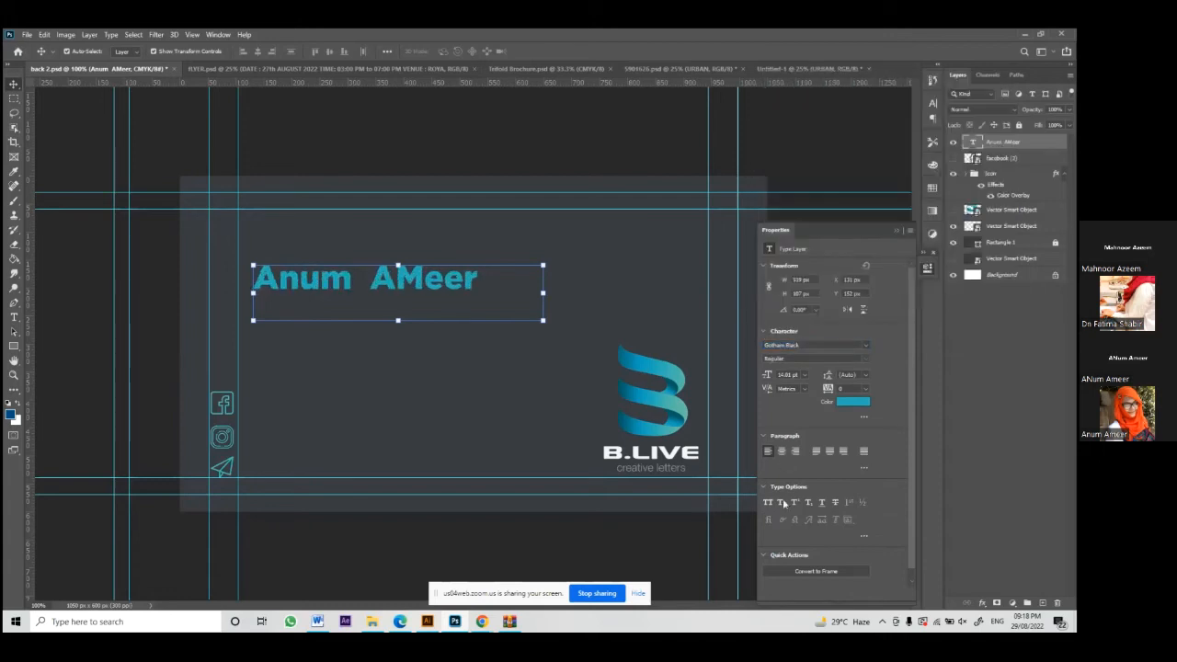
{"action": "left_click", "coordinate": [769, 502]}
{"action": "left_click_drag", "start_coordinate": [480, 285], "coordinate": [436, 233]}
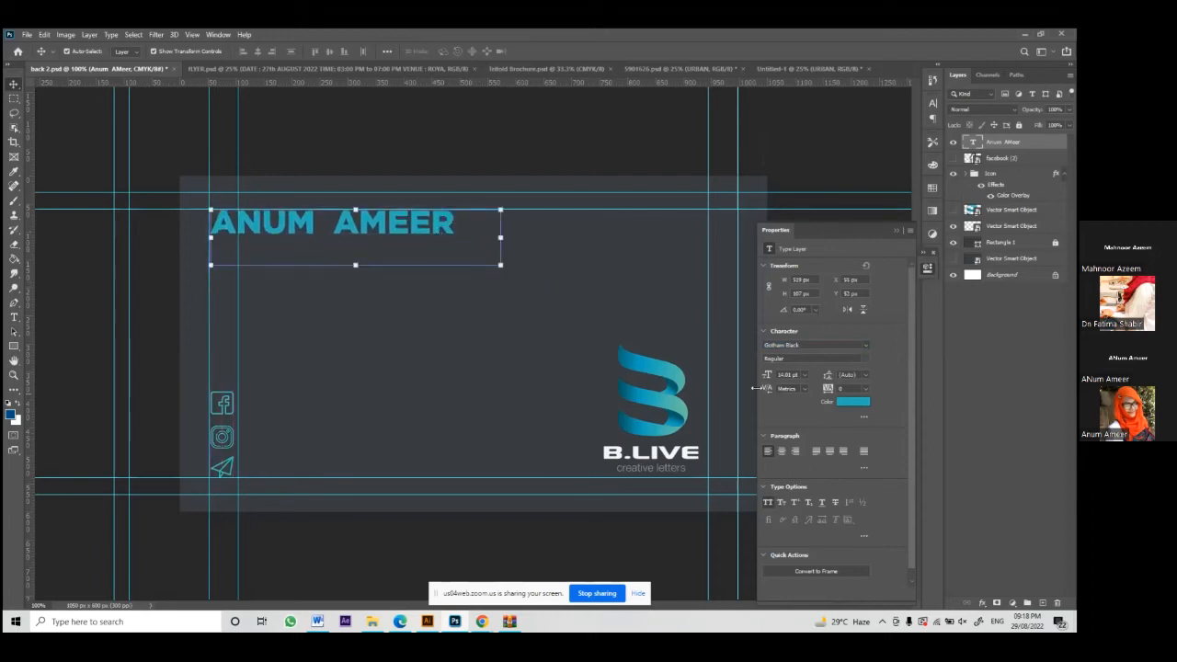
Step: Enlarge the name to 18 pt, widening its text box to fit
{"action": "left_click", "coordinate": [804, 375]}
{"action": "left_click", "coordinate": [797, 458]}
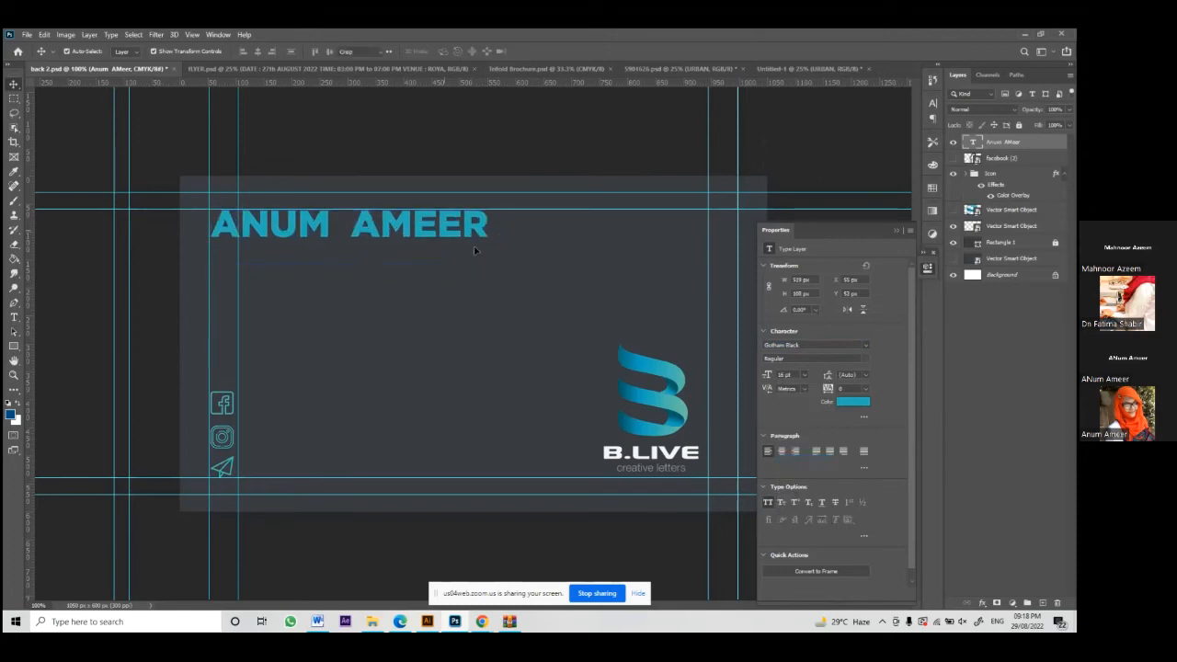
{"action": "double_click", "coordinate": [444, 232]}
{"action": "left_click_drag", "start_coordinate": [498, 263], "coordinate": [553, 275]}
{"action": "left_click", "coordinate": [839, 389]}
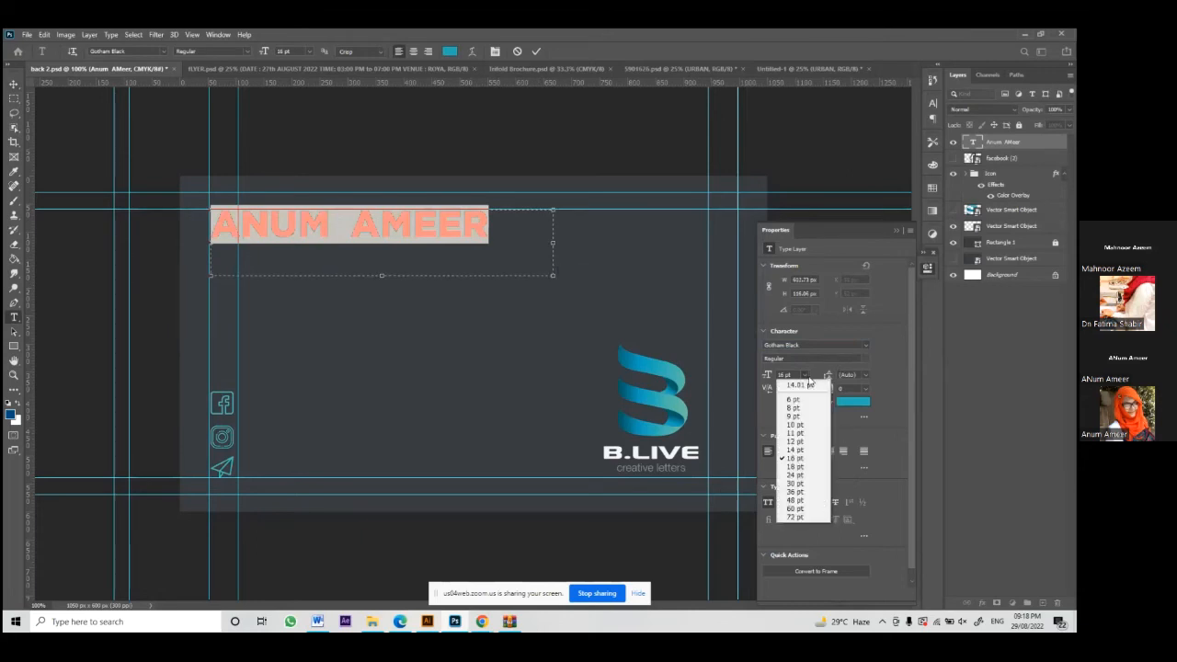
{"action": "left_click", "coordinate": [786, 469]}
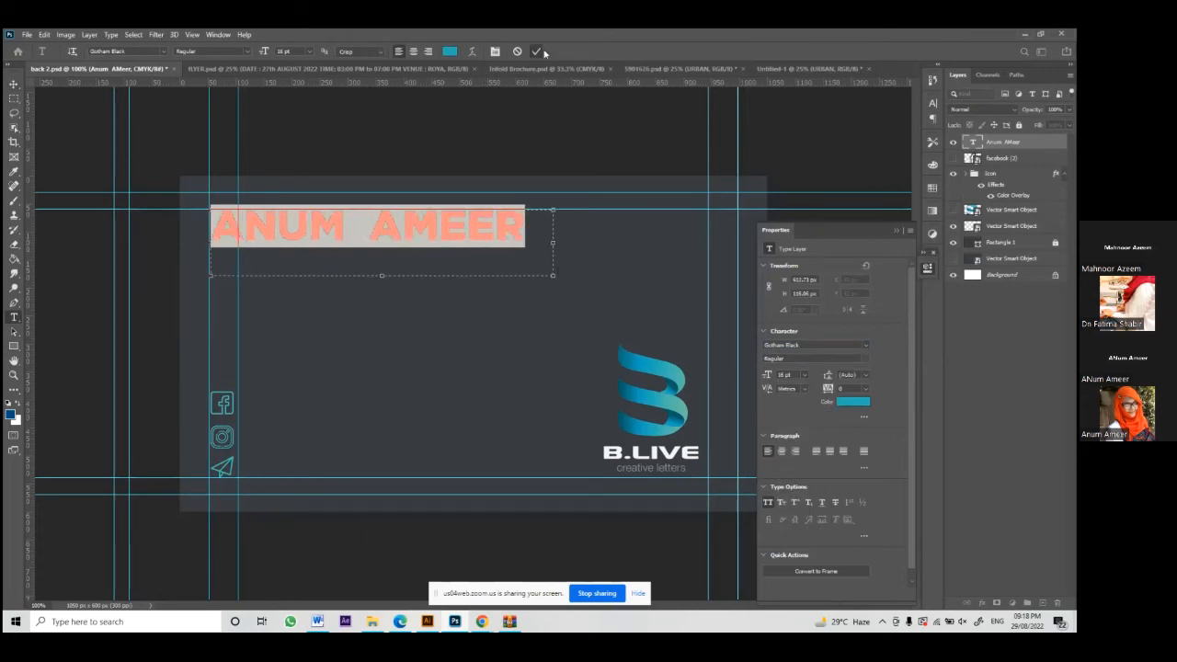
{"action": "left_click", "coordinate": [536, 51]}
{"action": "key", "text": "v"}
Step: Select the name text layer and duplicate it with Ctrl+J
{"action": "left_click", "coordinate": [483, 277]}
{"action": "left_click", "coordinate": [478, 226]}
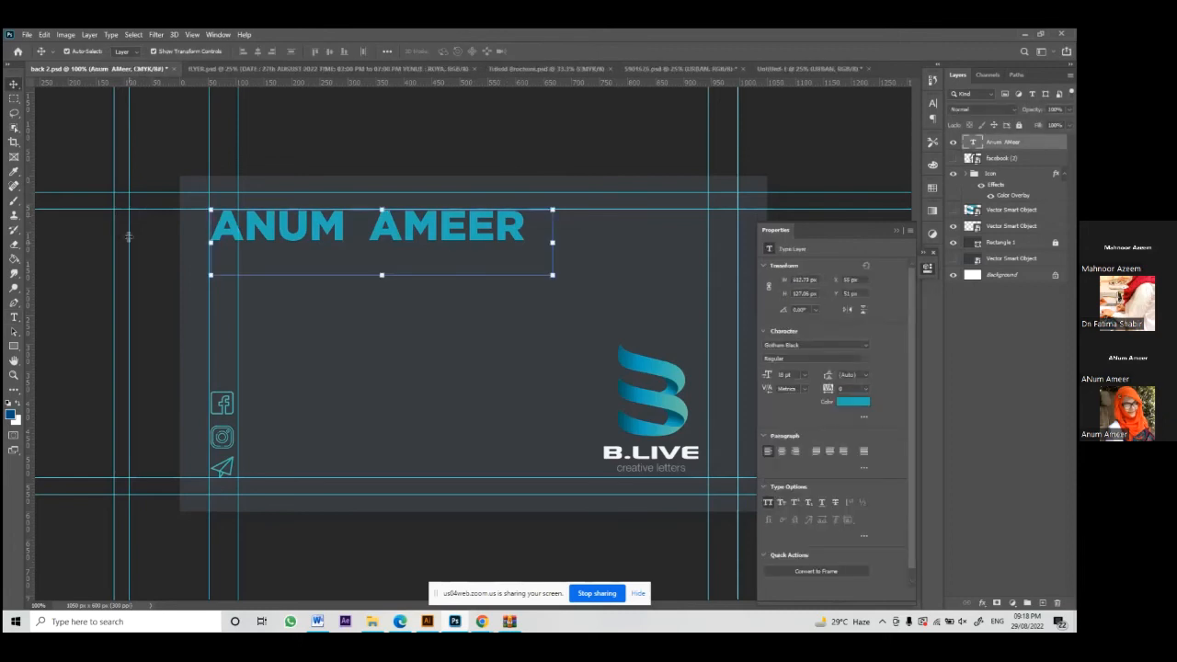
{"action": "left_click", "coordinate": [407, 155]}
{"action": "left_click", "coordinate": [404, 222]}
{"action": "key", "text": "ctrl+j"}
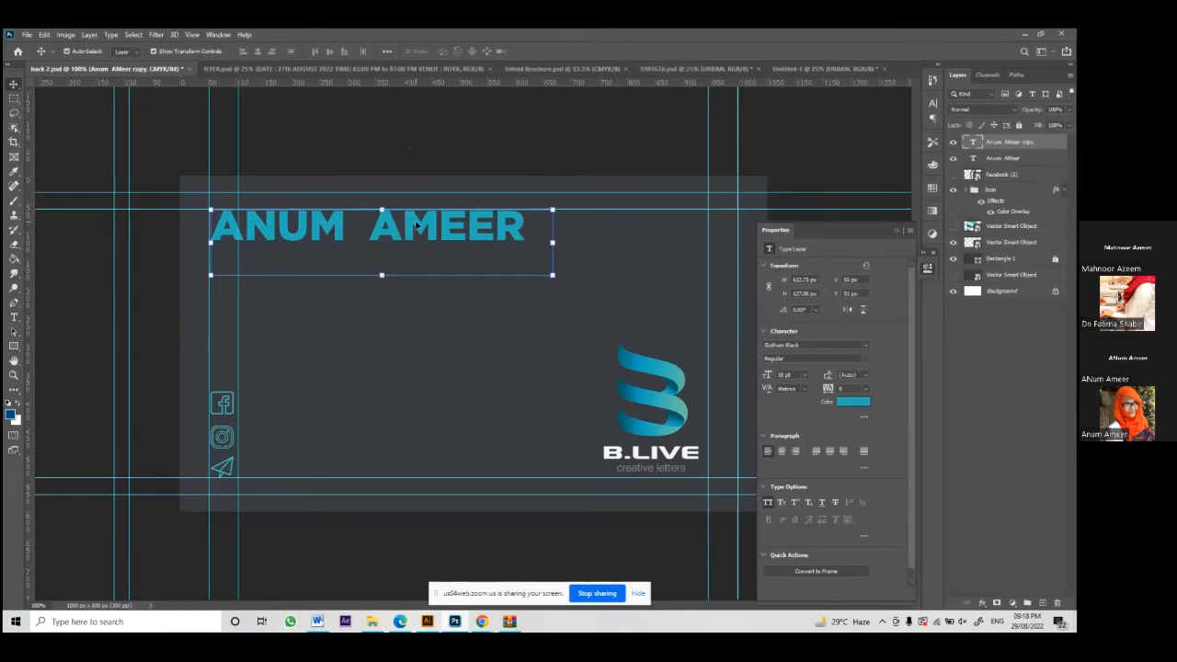
Step: Move the copied name line just below the name and retype it as FOUNDER/CEO
{"action": "left_click_drag", "start_coordinate": [416, 225], "coordinate": [415, 276]}
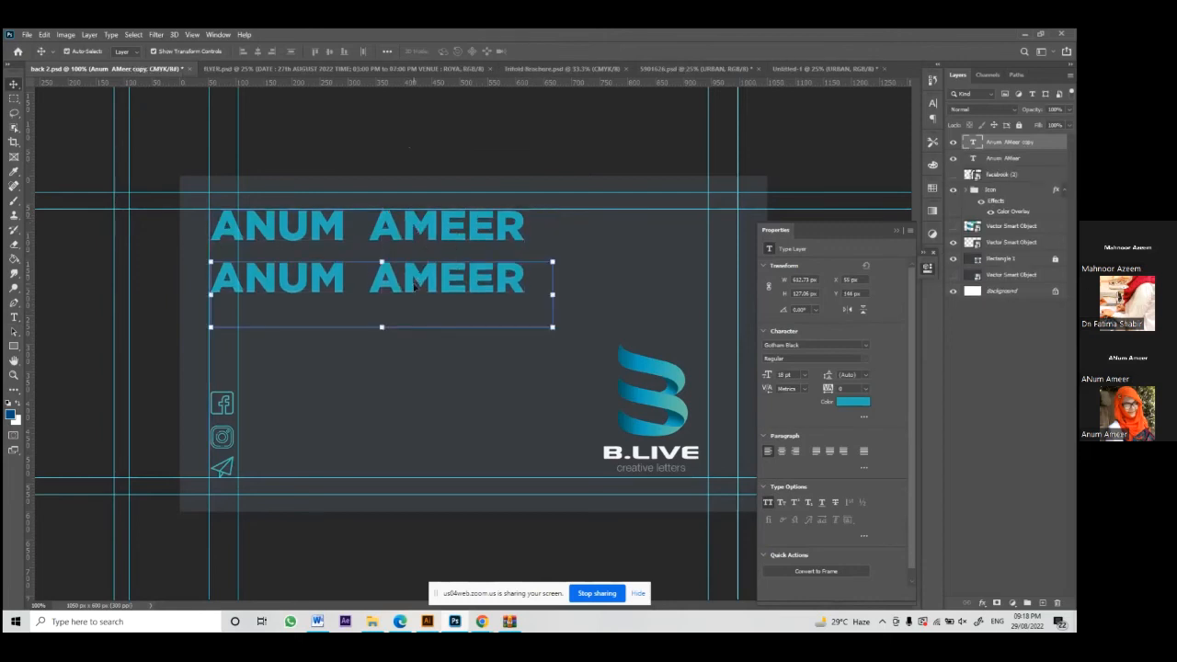
{"action": "double_click", "coordinate": [415, 287]}
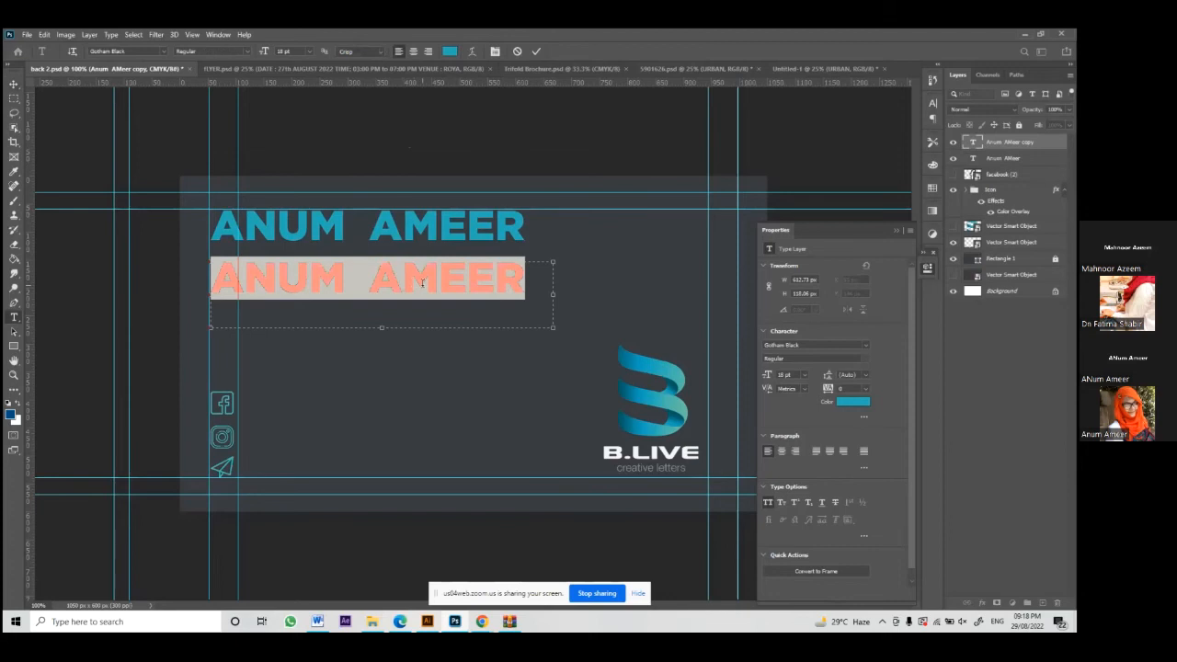
{"action": "type", "text": "FOUNDER "}
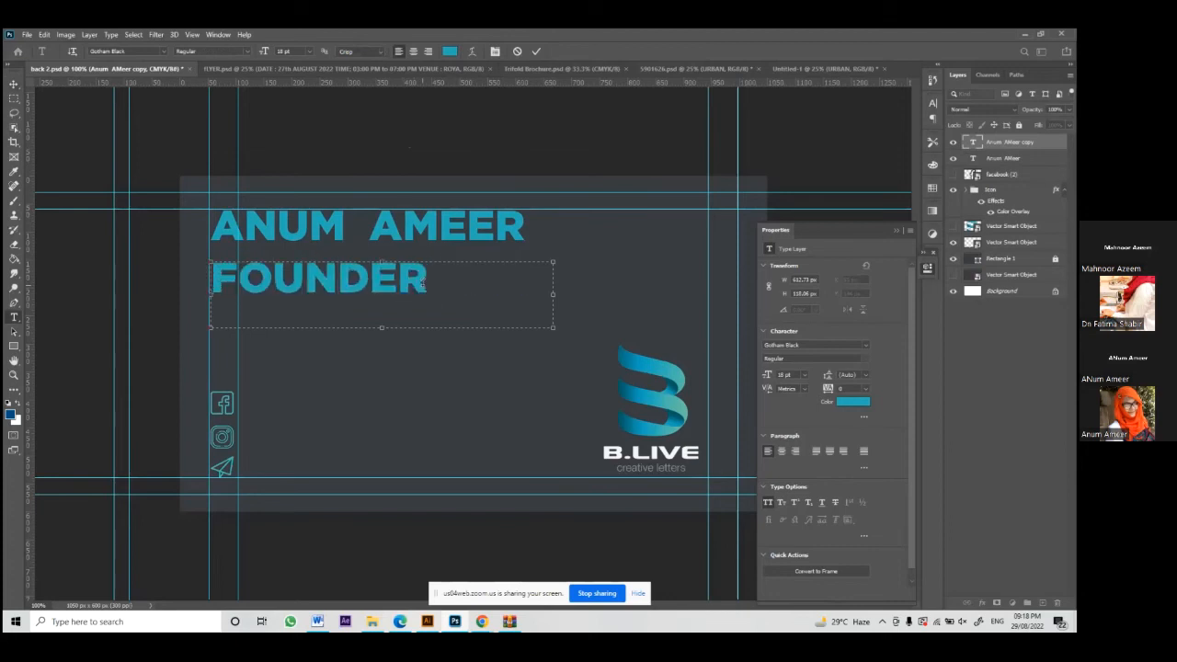
{"action": "type", "text": "/"}
{"action": "key", "text": "BackSpace"}
{"action": "key", "text": "BackSpace"}
{"action": "type", "text": "/CEO"}
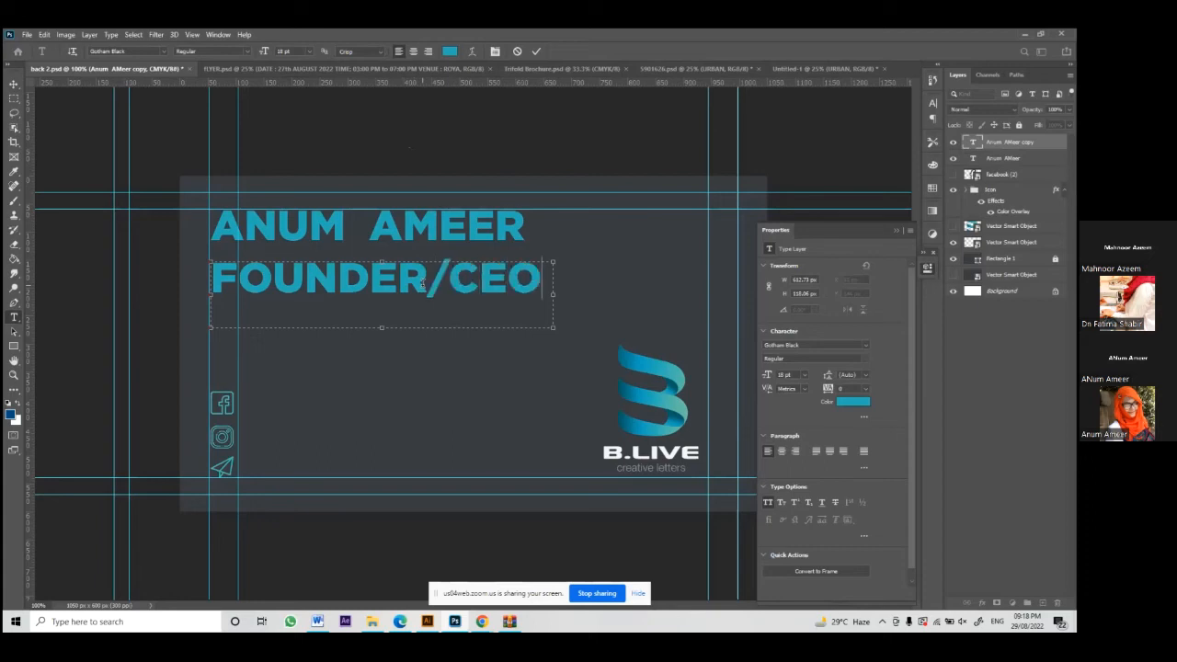
{"action": "left_click", "coordinate": [536, 52]}
{"action": "key", "text": "v"}
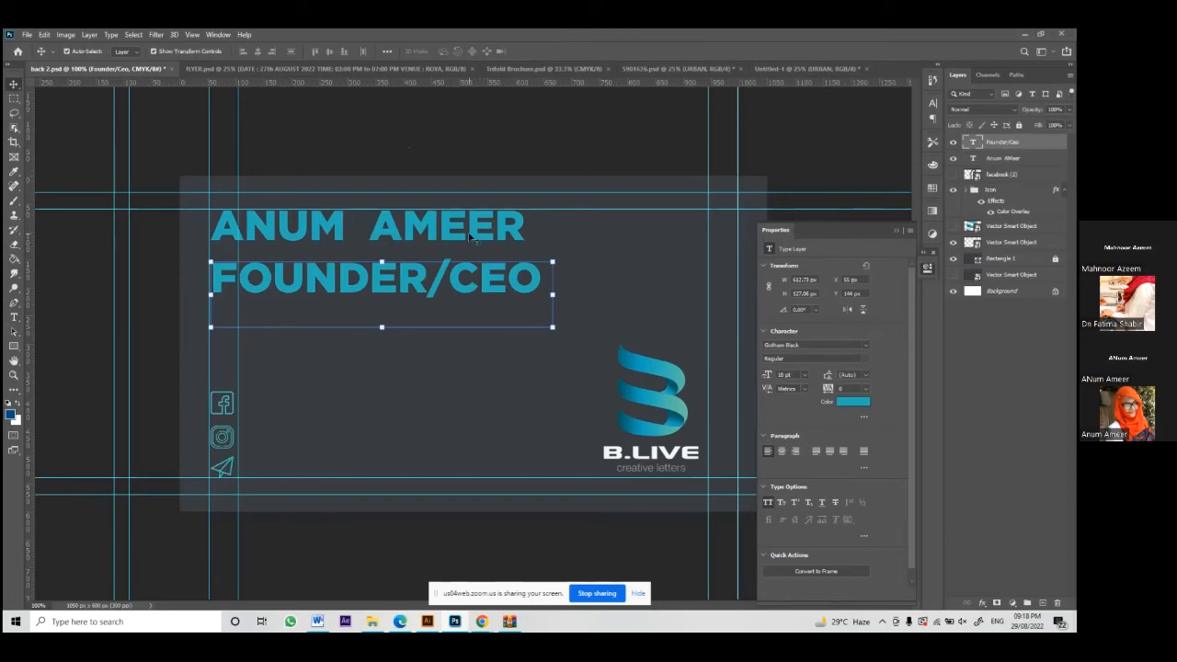
{"action": "left_click", "coordinate": [855, 344]}
Step: Set the FOUNDER/CEO line to Gotham Medium at 9 pt
{"action": "key", "text": "BackSpace"}
{"action": "key", "text": "BackSpace"}
{"action": "key", "text": "BackSpace"}
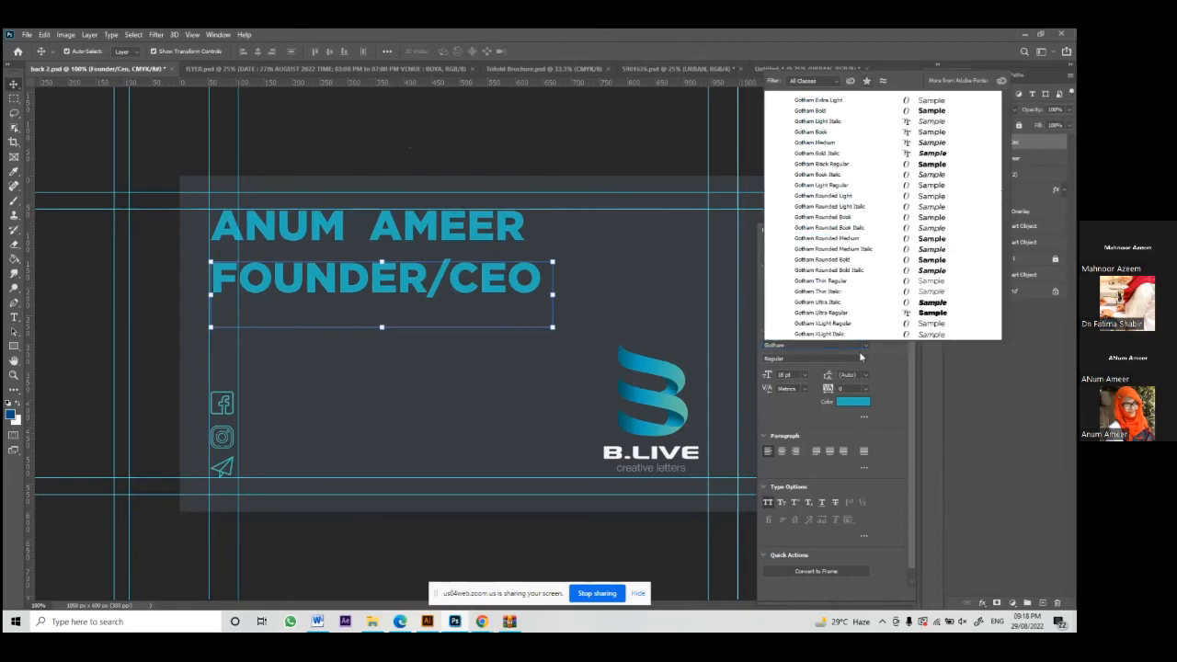
{"action": "left_click", "coordinate": [932, 143]}
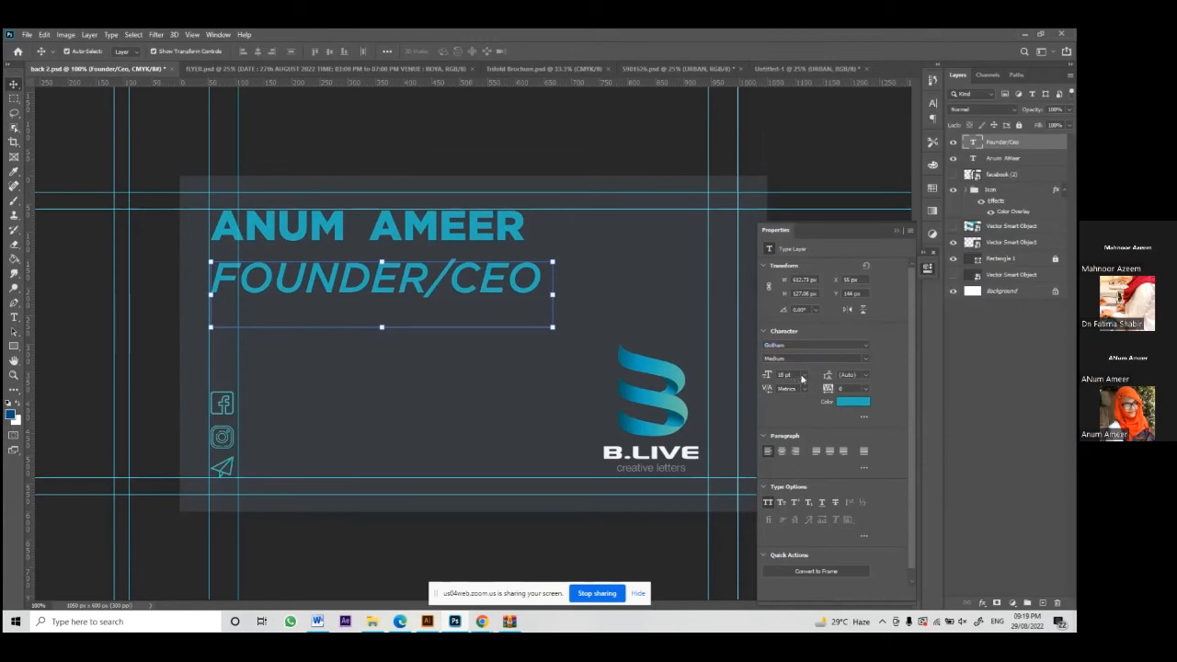
{"action": "left_click", "coordinate": [802, 376]}
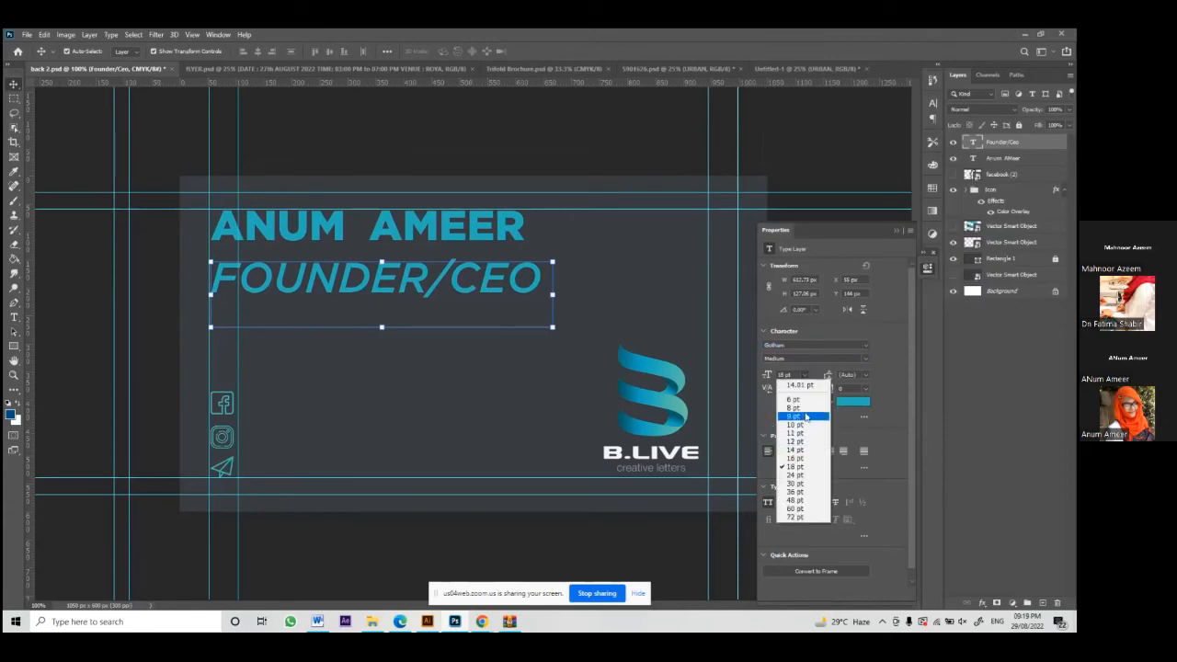
{"action": "left_click", "coordinate": [806, 416]}
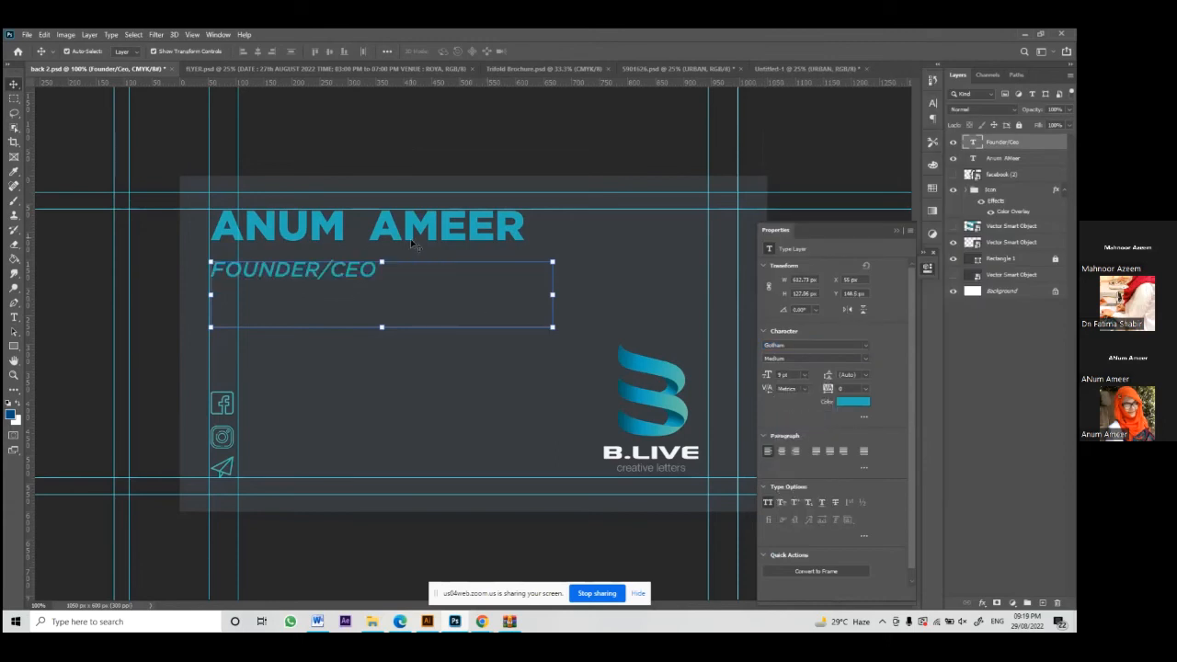
Step: Move the FOUNDER/CEO line slightly lower
{"action": "left_click", "coordinate": [366, 274]}
{"action": "left_click", "coordinate": [589, 273]}
{"action": "left_click", "coordinate": [228, 274]}
{"action": "left_click_drag", "start_coordinate": [235, 275], "coordinate": [214, 289]}
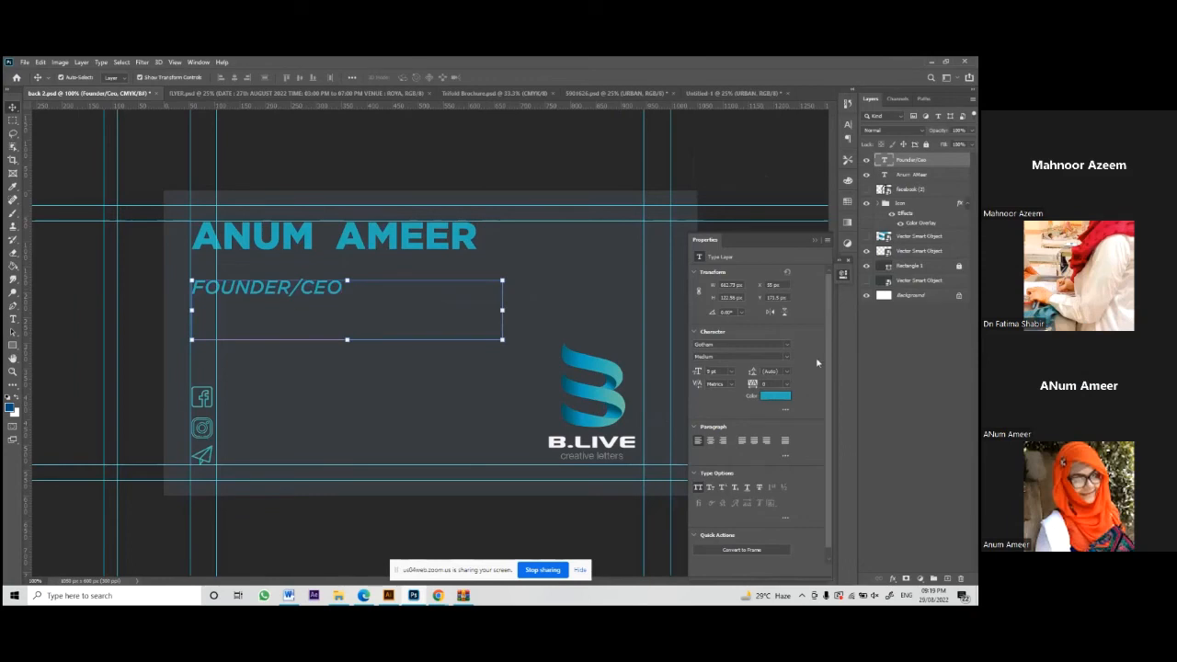
Step: Recolour the title light blue-grey (#aacac4) and begin a thin rectangle under the name
{"action": "left_click", "coordinate": [765, 397]}
{"action": "left_click", "coordinate": [640, 216]}
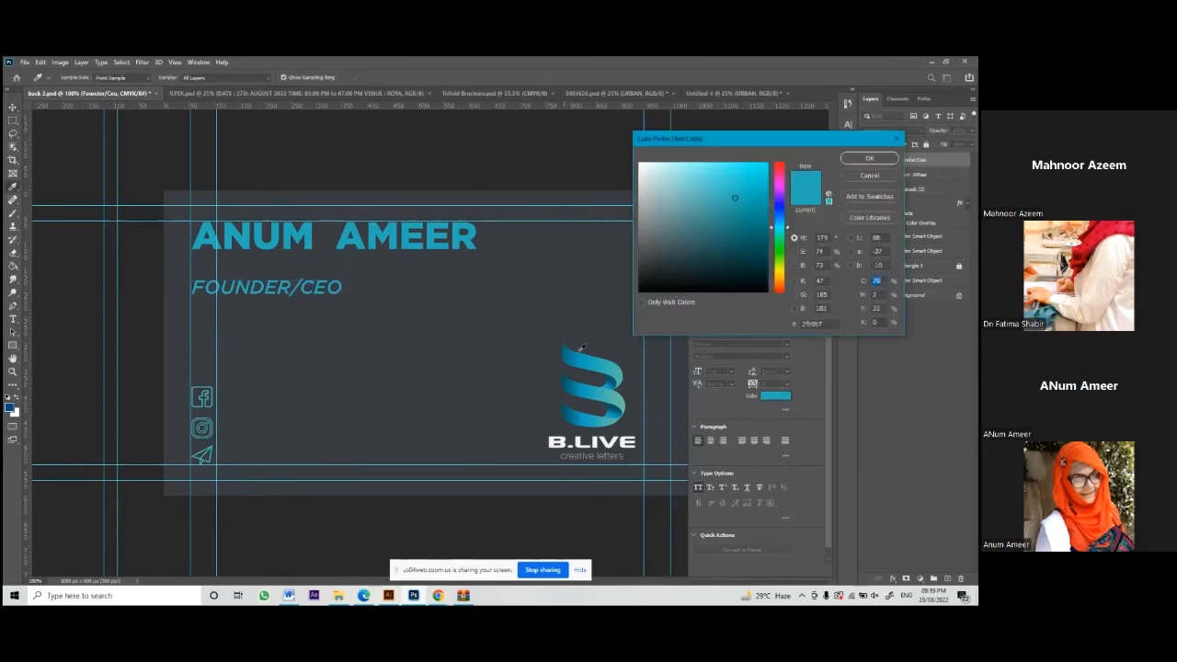
{"action": "left_click_drag", "start_coordinate": [651, 206], "coordinate": [657, 193]}
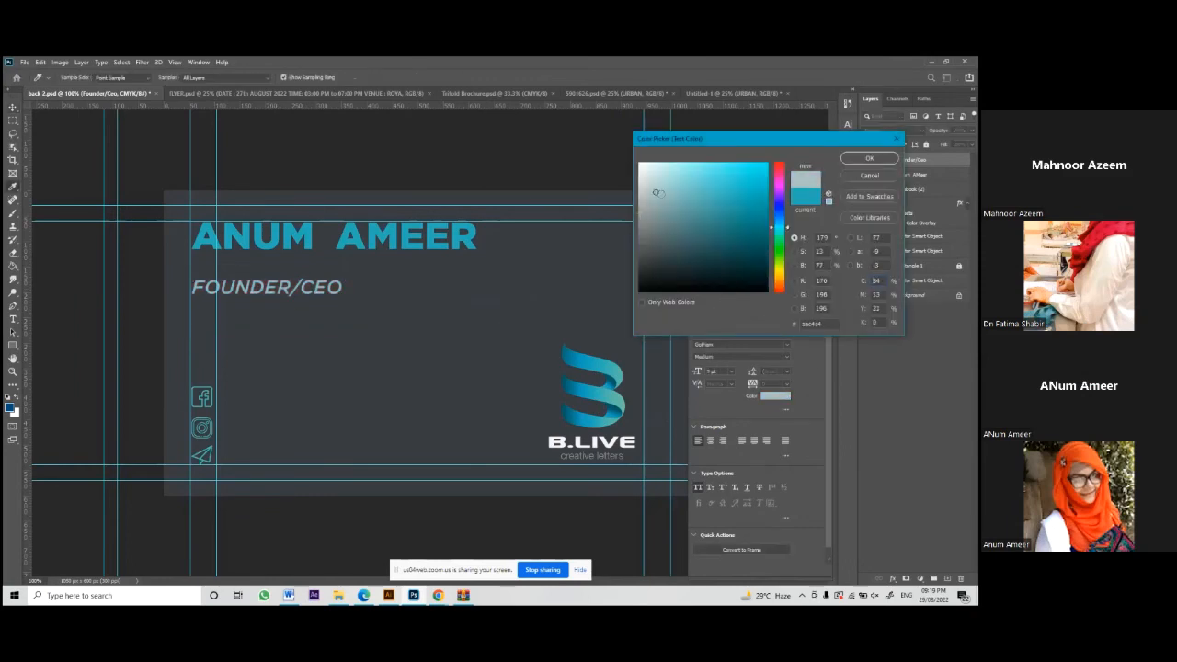
{"action": "left_click", "coordinate": [868, 160]}
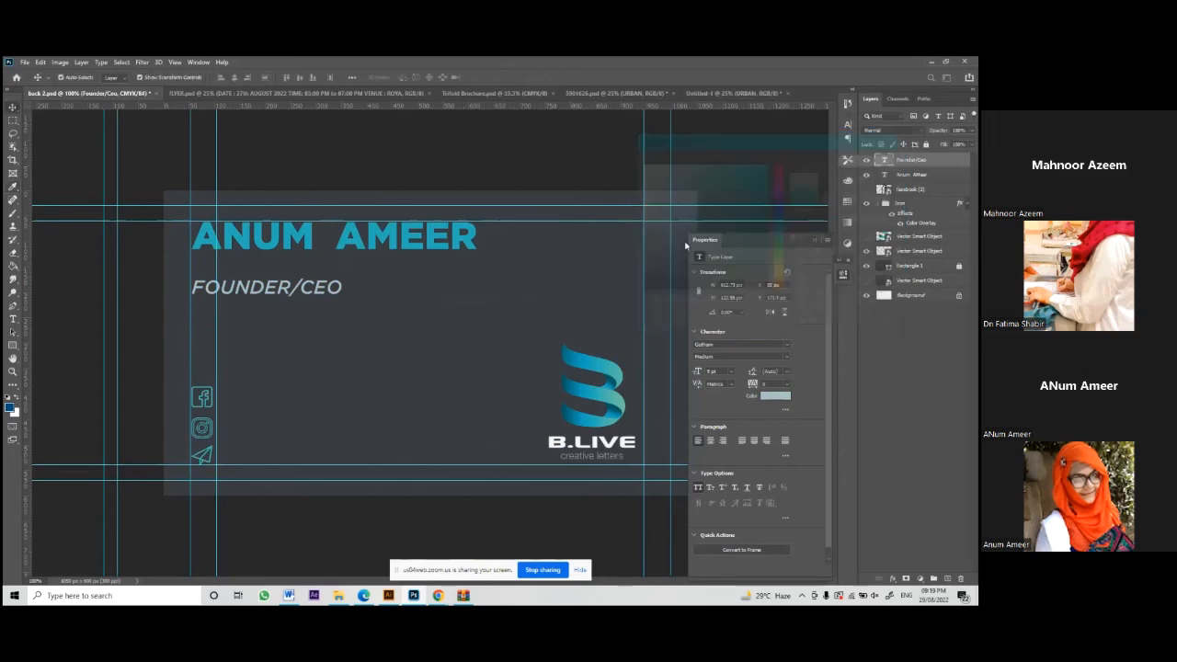
{"action": "left_click", "coordinate": [13, 344]}
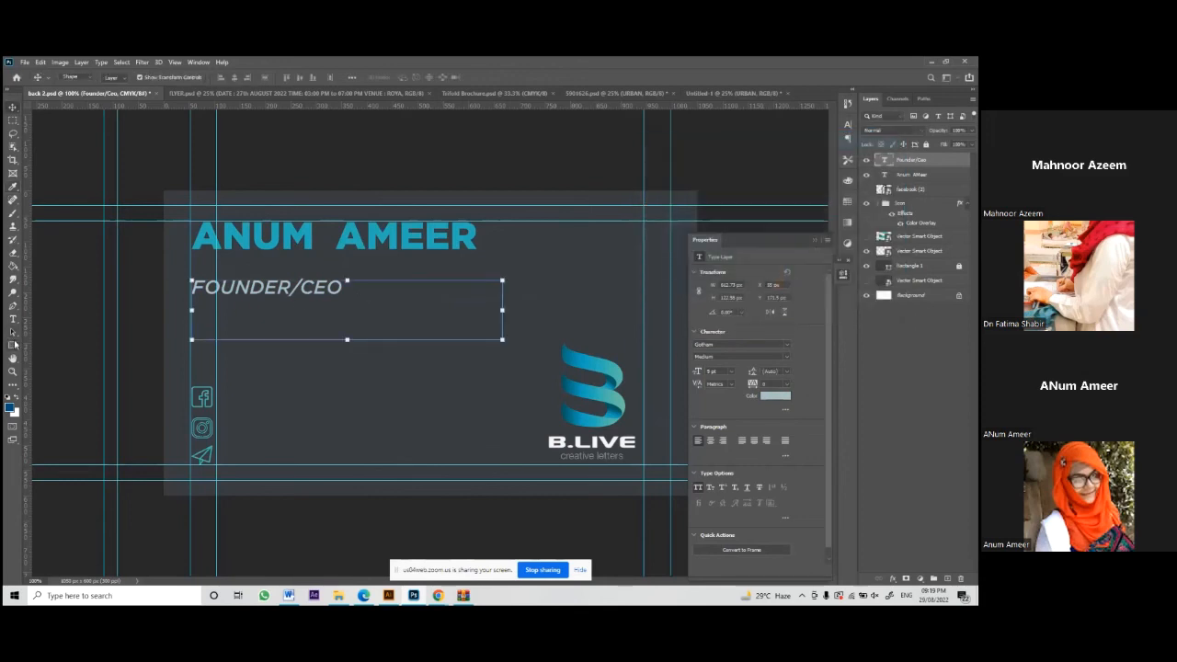
{"action": "left_click_drag", "start_coordinate": [191, 261], "coordinate": [249, 258]}
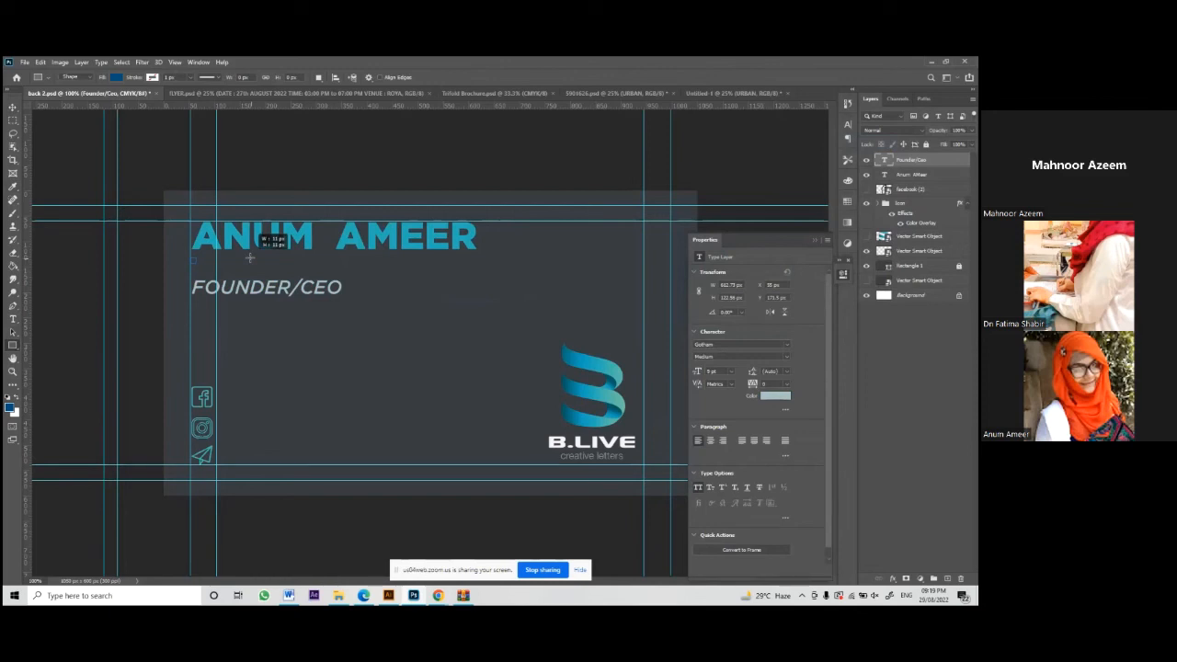
Step: Draw an 80x6 px bar under ANUM and move the FOUNDER/CEO title up beneath it
{"action": "left_click_drag", "start_coordinate": [249, 258], "coordinate": [232, 263]}
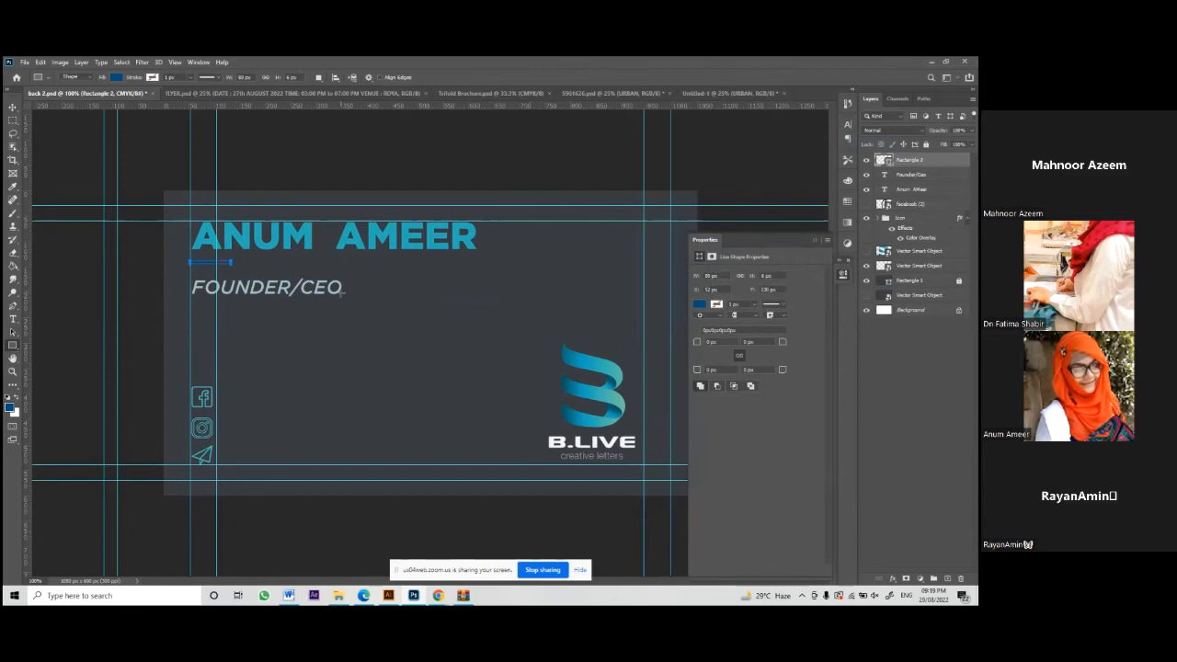
{"action": "left_click", "coordinate": [700, 304]}
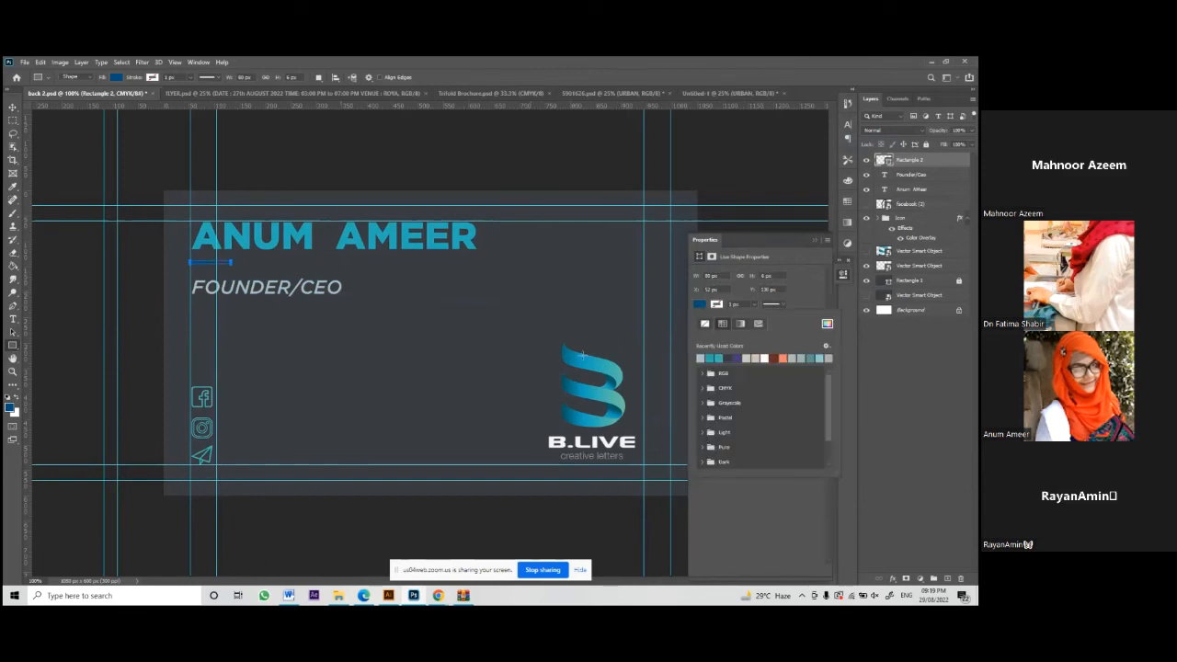
{"action": "left_click", "coordinate": [828, 324]}
{"action": "left_click_drag", "start_coordinate": [208, 293], "coordinate": [208, 288]}
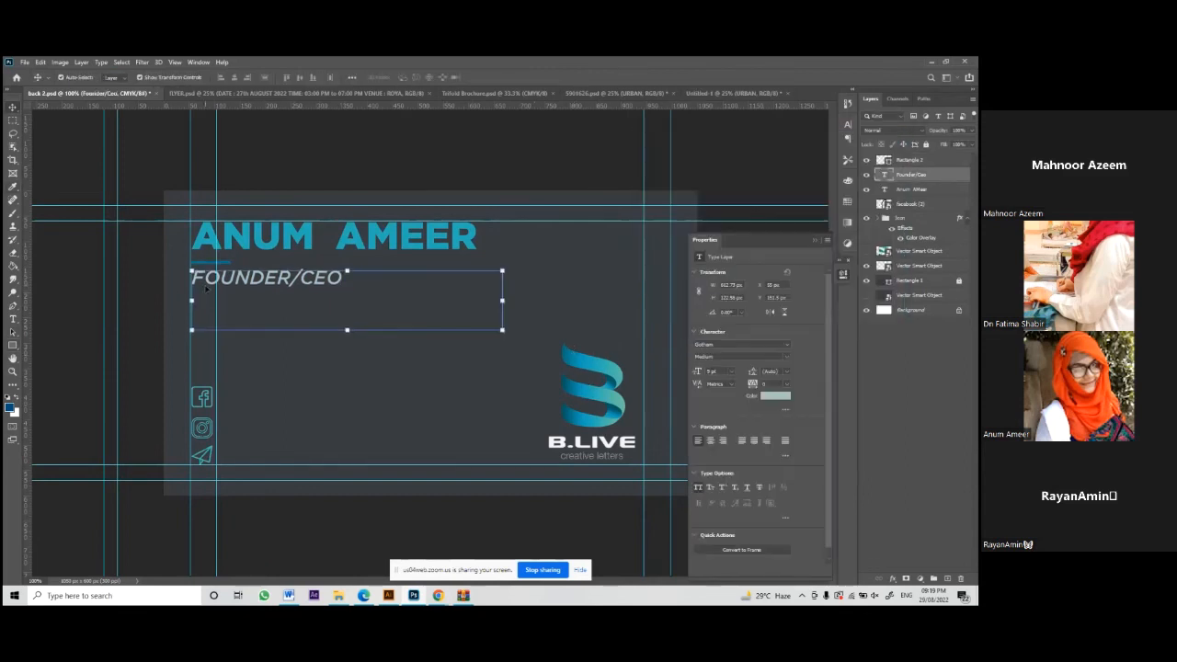
{"action": "left_click", "coordinate": [402, 136]}
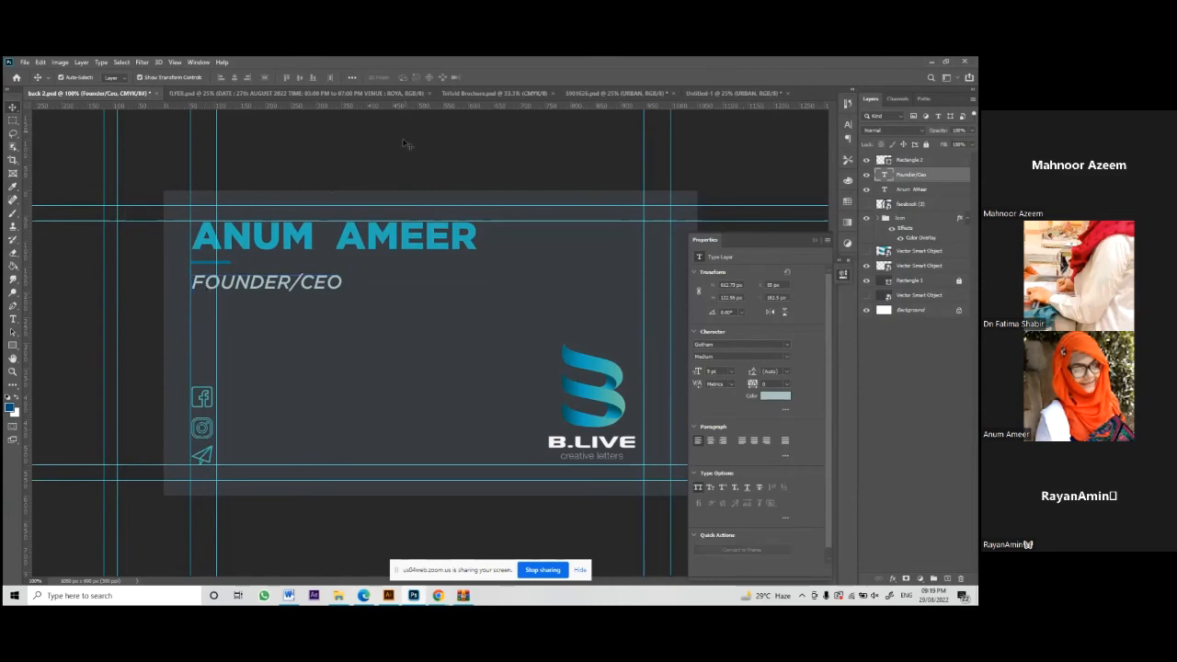
{"action": "left_click", "coordinate": [260, 281]}
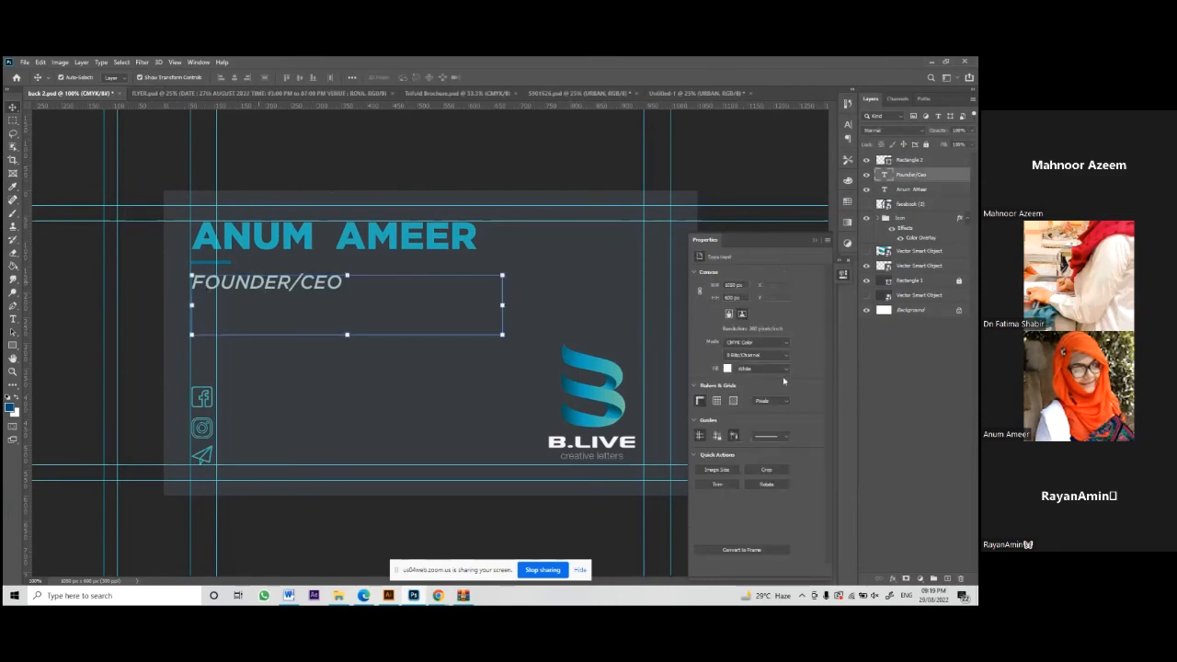
Step: Shrink the title to 8 pt and Alt-drag a copy beside the Facebook icon
{"action": "left_click", "coordinate": [722, 371]}
{"action": "left_click", "coordinate": [720, 401]}
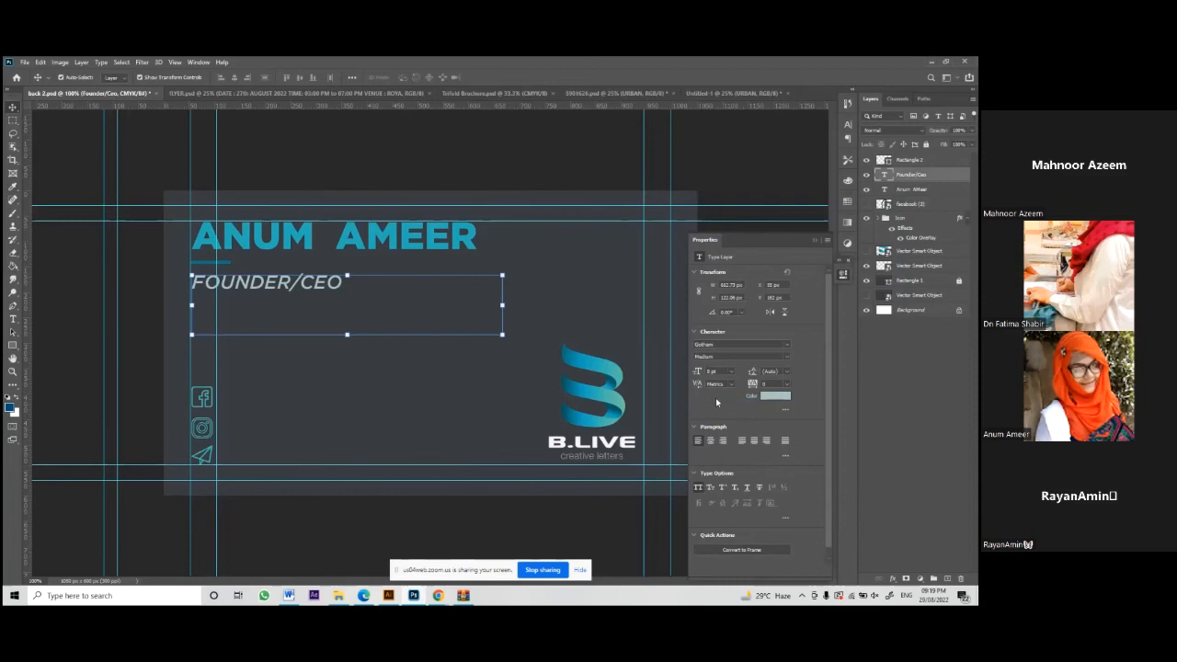
{"action": "left_click", "coordinate": [260, 283]}
{"action": "left_click_drag", "start_coordinate": [260, 283], "coordinate": [311, 406]}
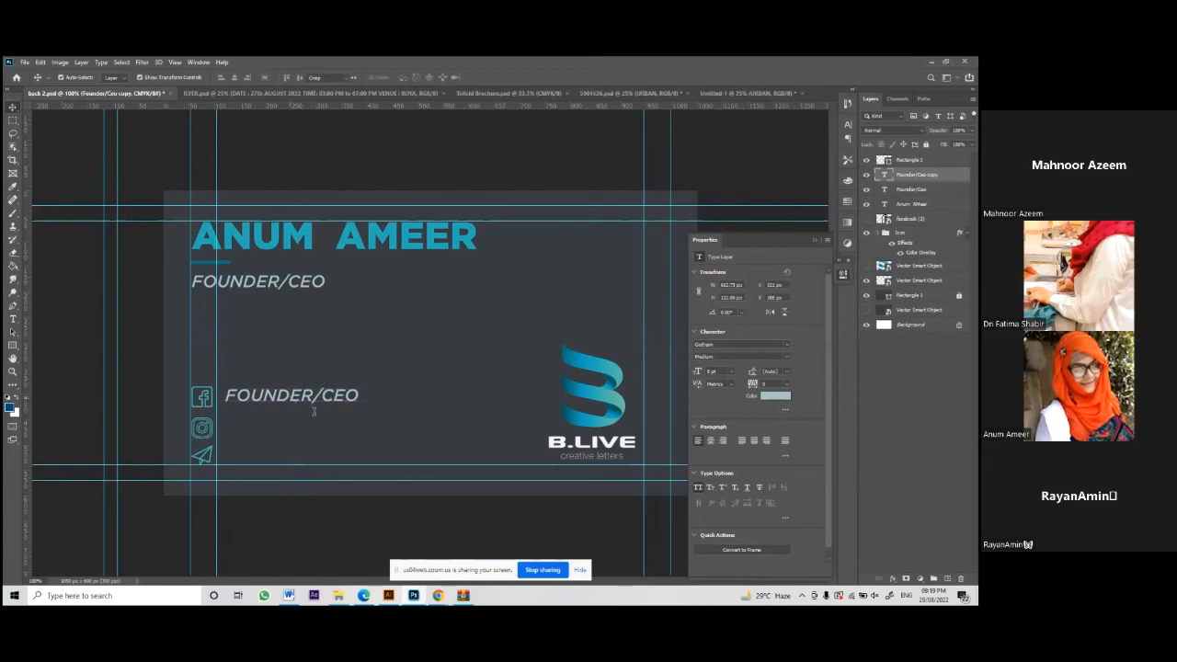
Step: Retype the copied title as fb/blive.com with All Caps turned off
{"action": "double_click", "coordinate": [314, 411]}
{"action": "left_click_drag", "start_coordinate": [360, 406], "coordinate": [393, 422]}
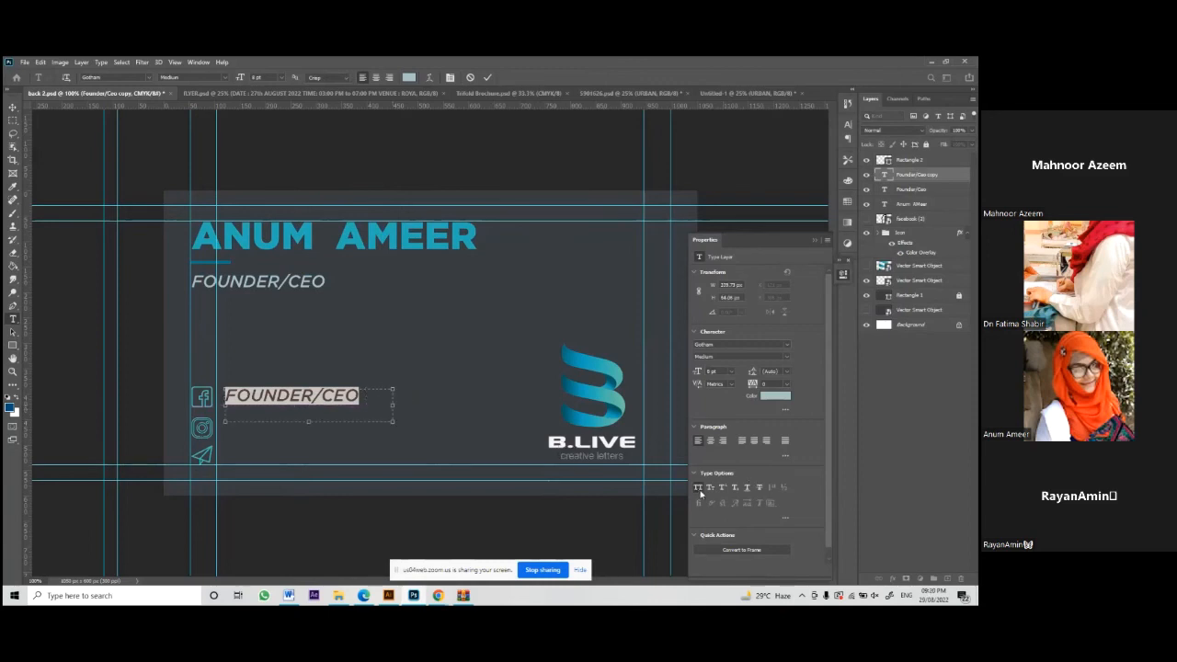
{"action": "left_click", "coordinate": [699, 490]}
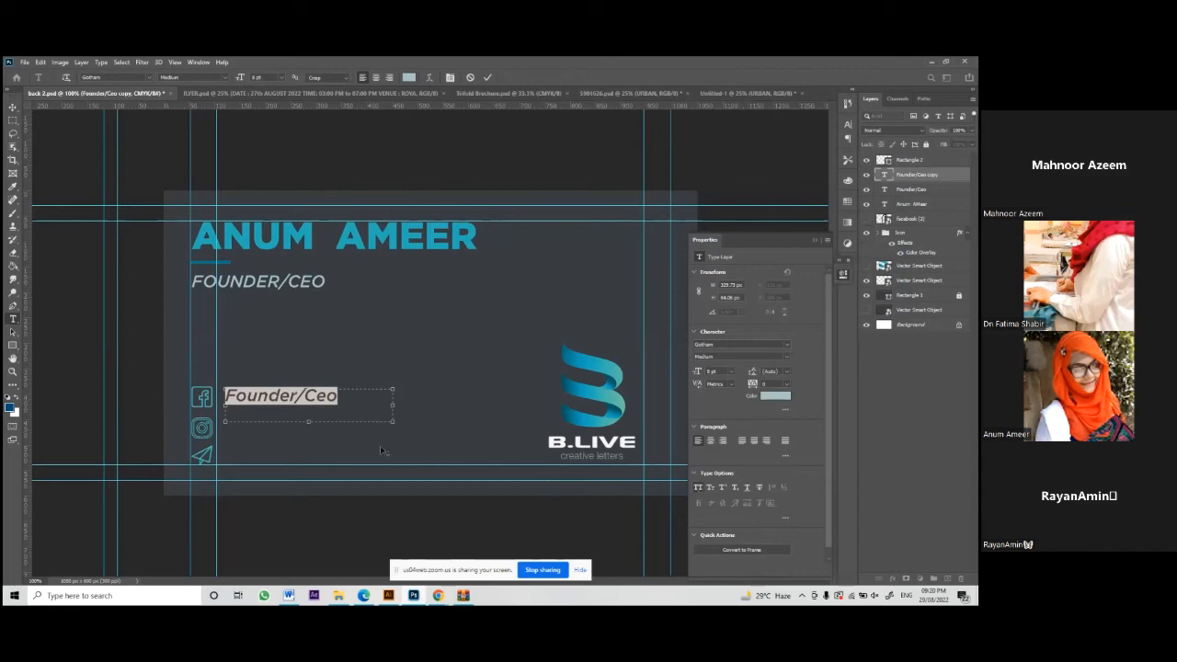
{"action": "key", "text": "BackSpace"}
{"action": "type", "text": "f"}
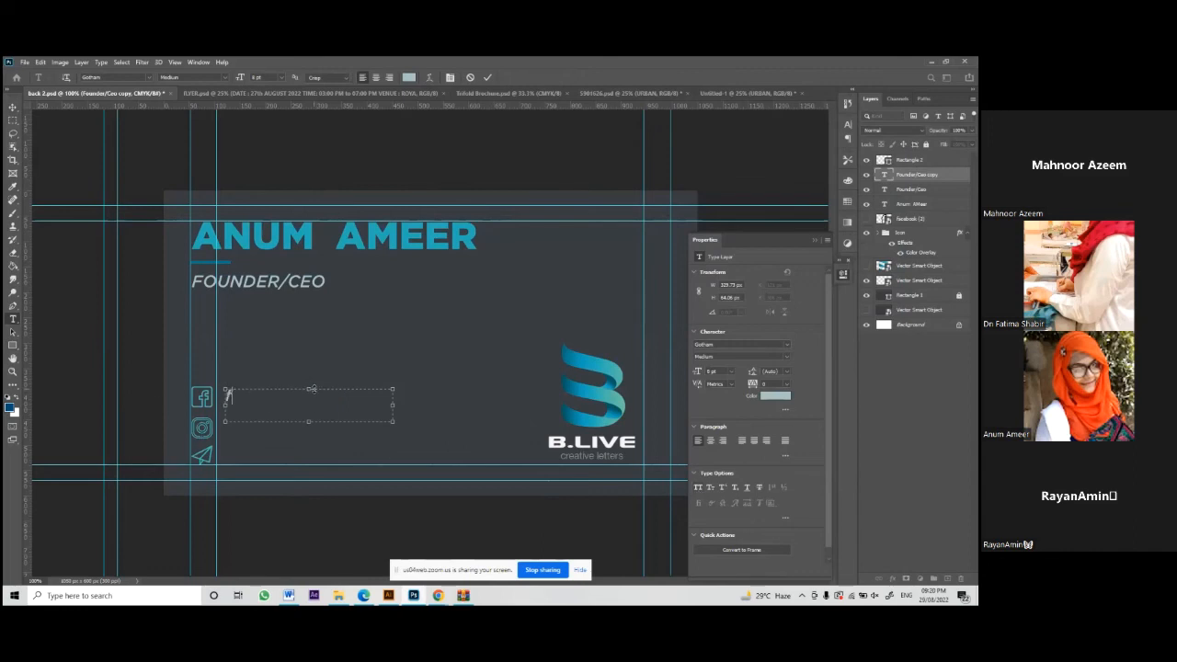
{"action": "type", "text": "b/blive.com"}
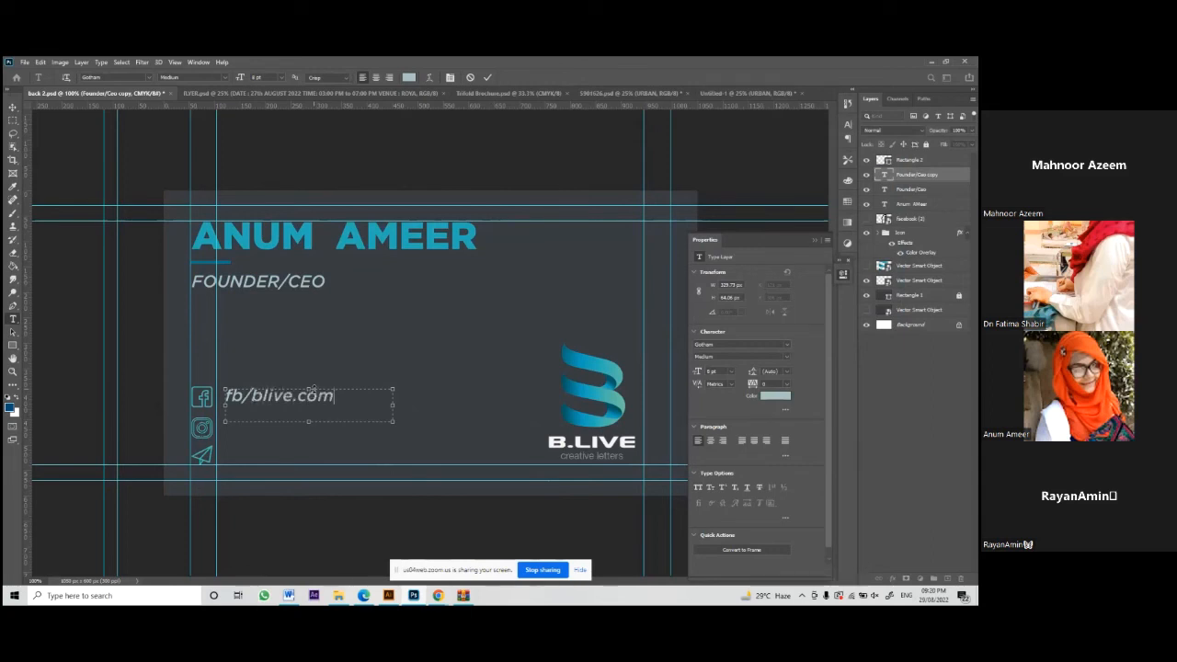
{"action": "left_click_drag", "start_coordinate": [308, 421], "coordinate": [303, 406]}
{"action": "left_click", "coordinate": [490, 78]}
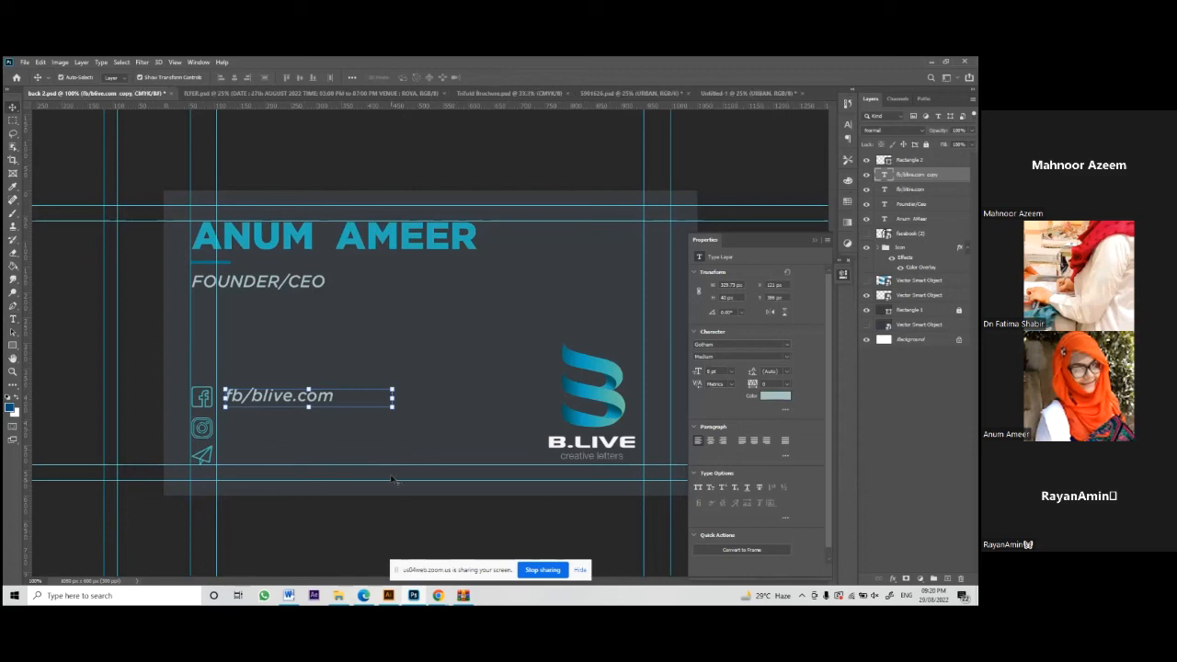
Step: Make two more fb/blive.com copies for the other icons, then hide both copies
{"action": "left_click_drag", "start_coordinate": [288, 397], "coordinate": [276, 465]}
{"action": "key", "text": "ctrl+j"}
{"action": "left_click", "coordinate": [391, 404]}
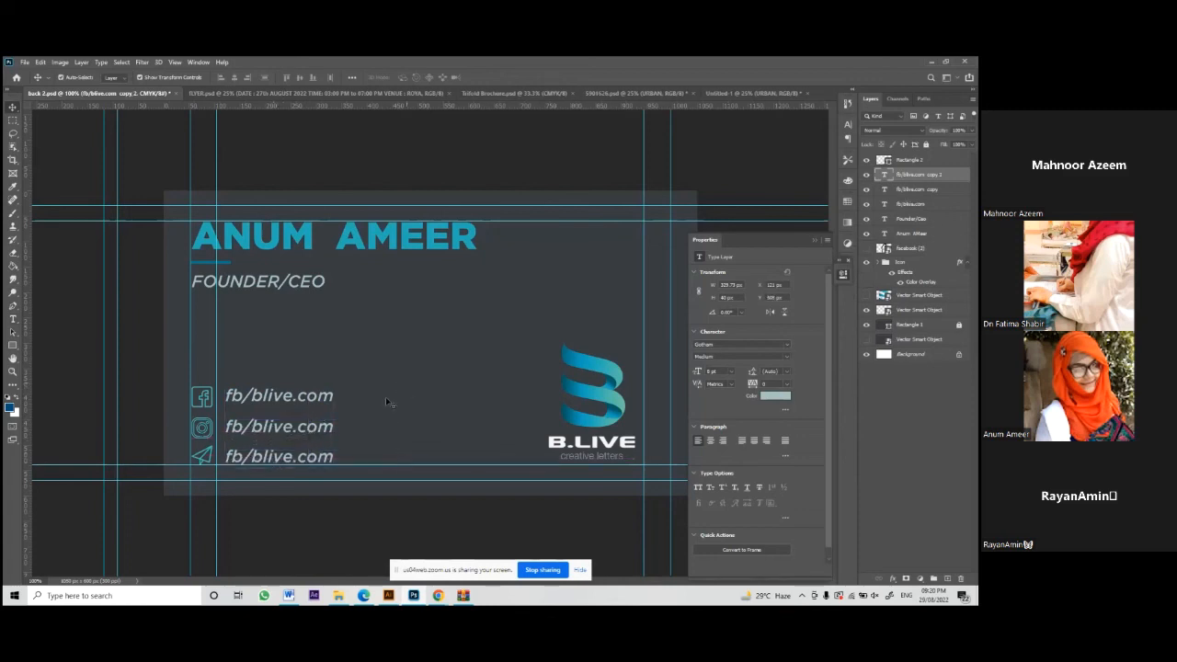
{"action": "left_click", "coordinate": [277, 459]}
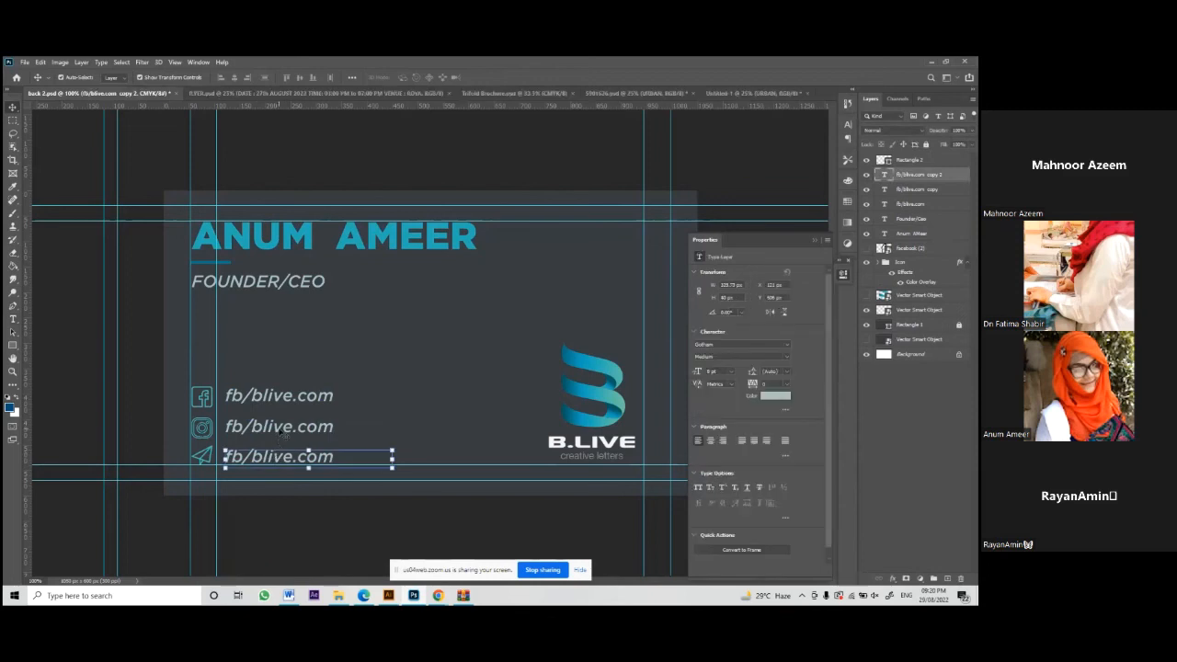
{"action": "left_click", "coordinate": [283, 431], "text": "shift"}
{"action": "left_click_drag", "start_coordinate": [868, 175], "coordinate": [868, 190]}
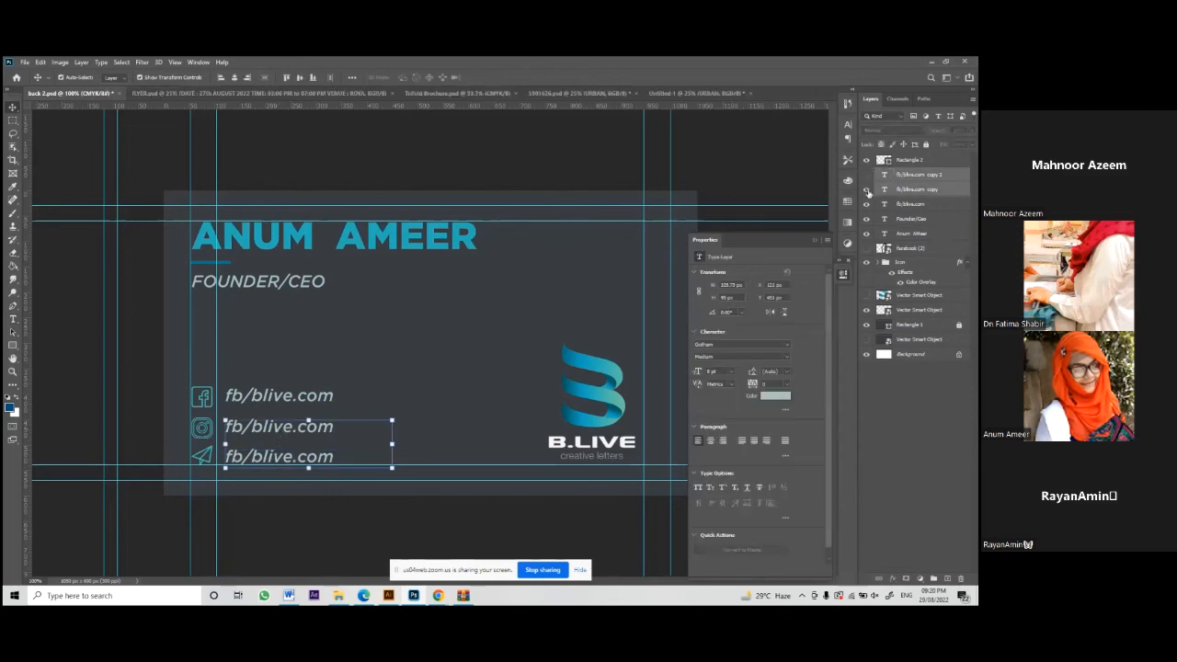
{"action": "left_click", "coordinate": [248, 410]}
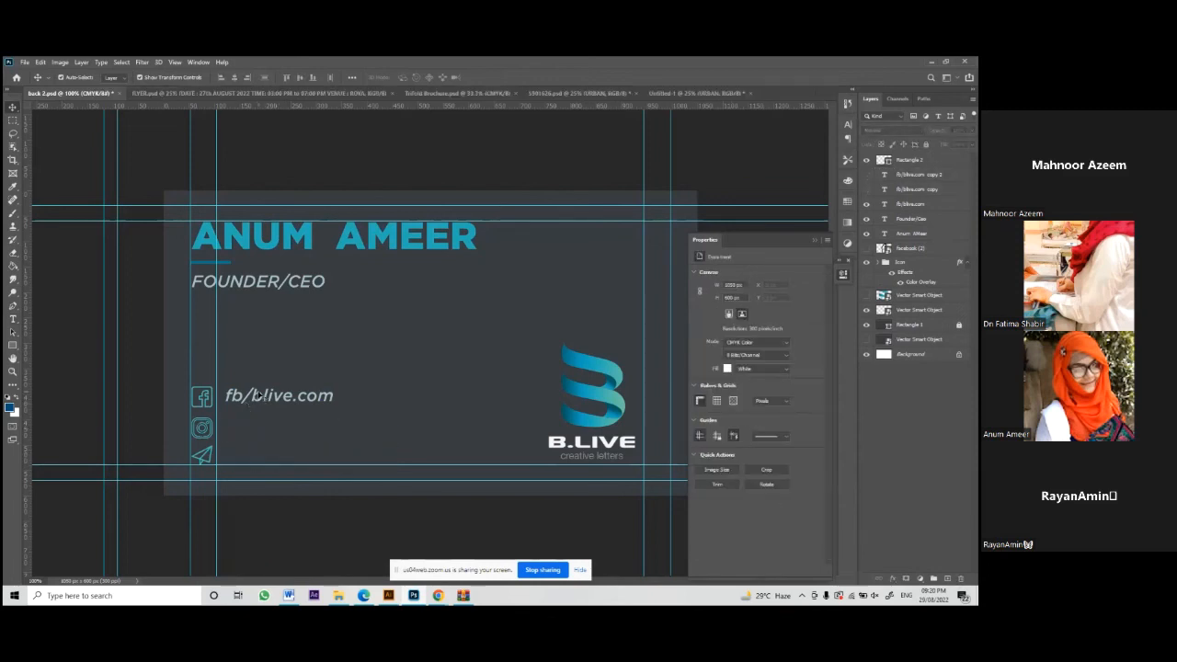
Step: Extend the original text box to three fb/blive.com lines by pasting the text twice
{"action": "left_click", "coordinate": [260, 395]}
{"action": "double_click", "coordinate": [261, 395]}
{"action": "left_click_drag", "start_coordinate": [310, 406], "coordinate": [310, 464]}
{"action": "left_click", "coordinate": [333, 395]}
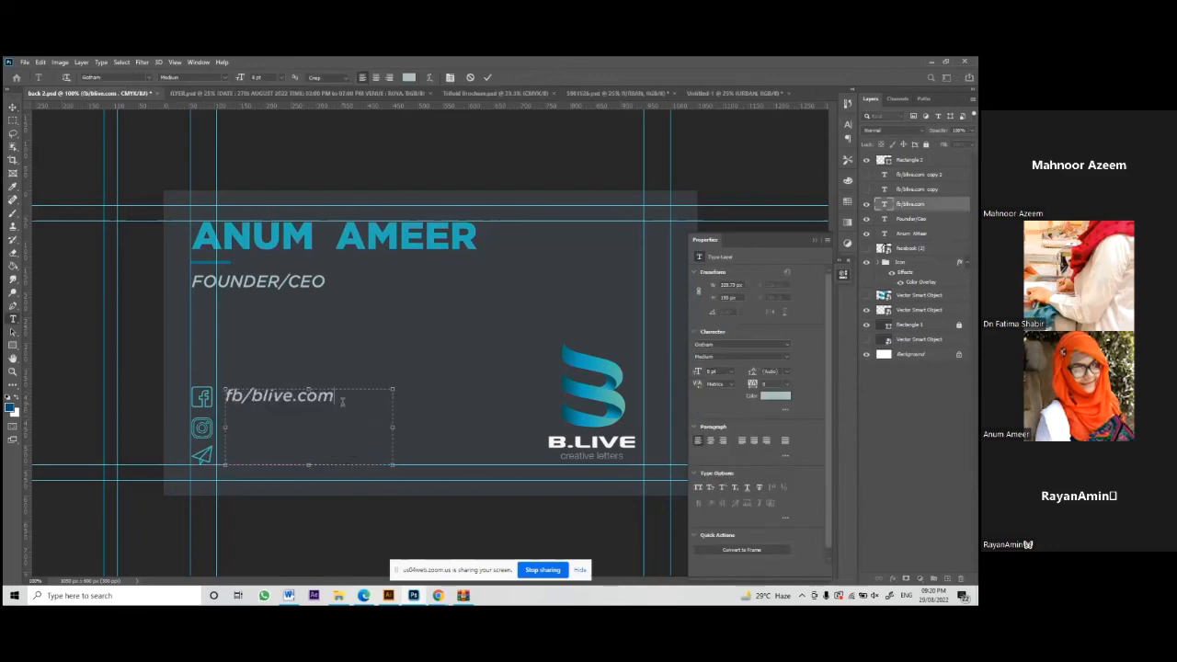
{"action": "left_click_drag", "start_coordinate": [333, 396], "coordinate": [221, 390]}
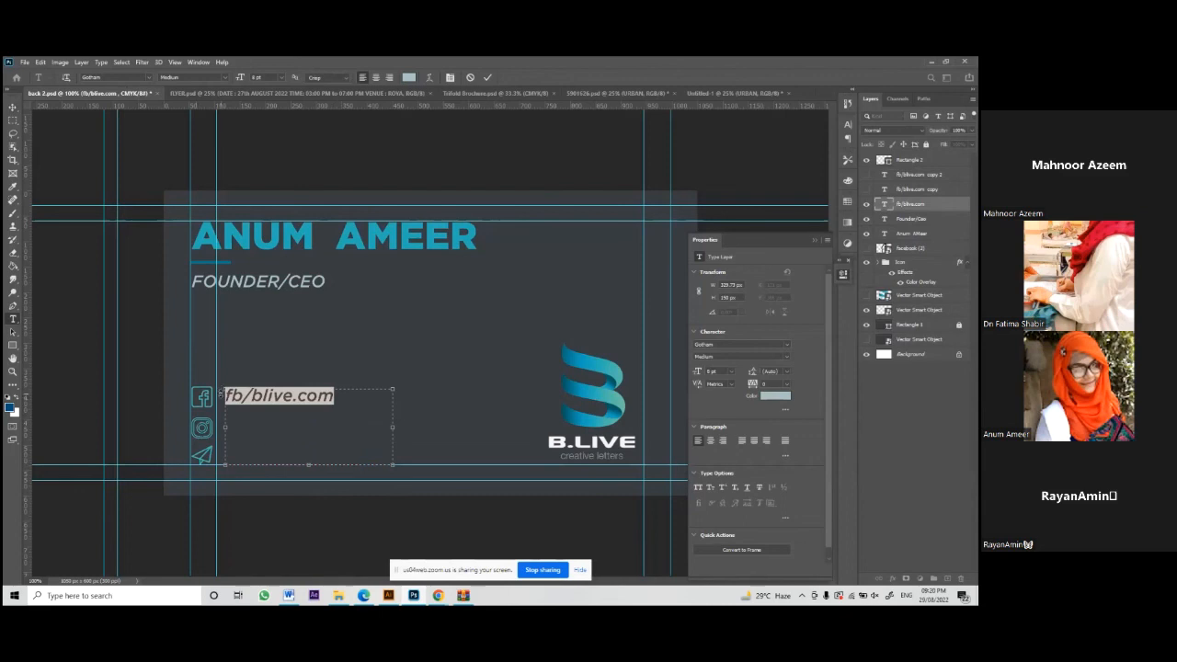
{"action": "left_click", "coordinate": [350, 402]}
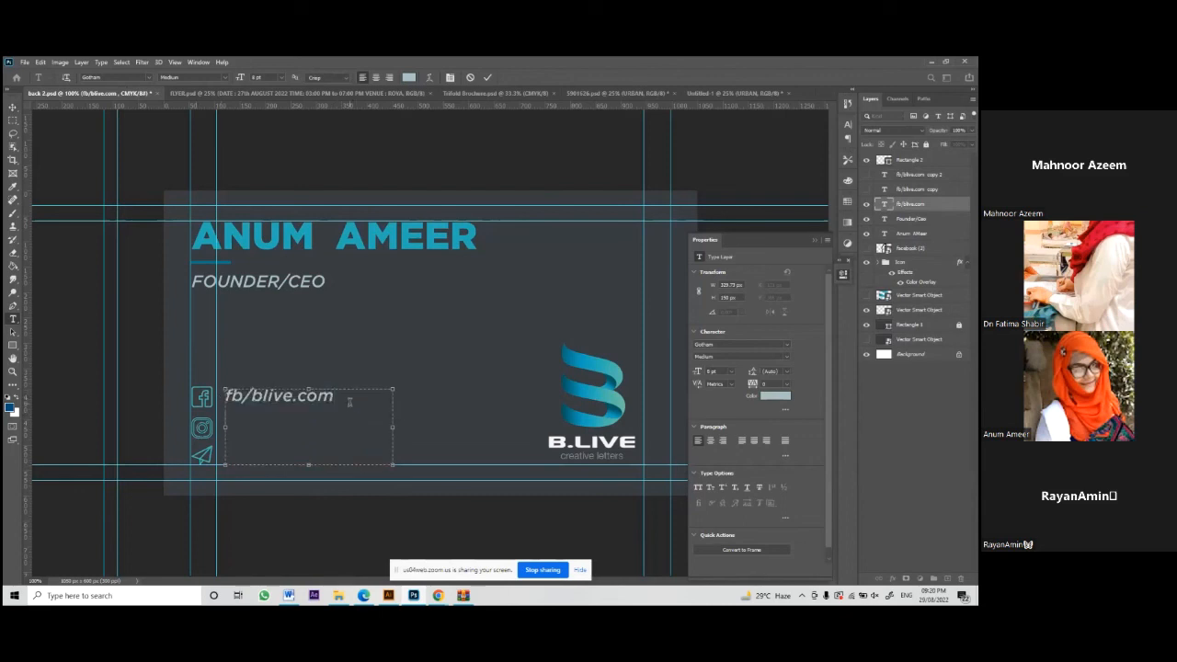
{"action": "key", "text": "Return"}
{"action": "key", "text": "ctrl+v"}
{"action": "key", "text": "Return"}
{"action": "key", "text": "ctrl+v"}
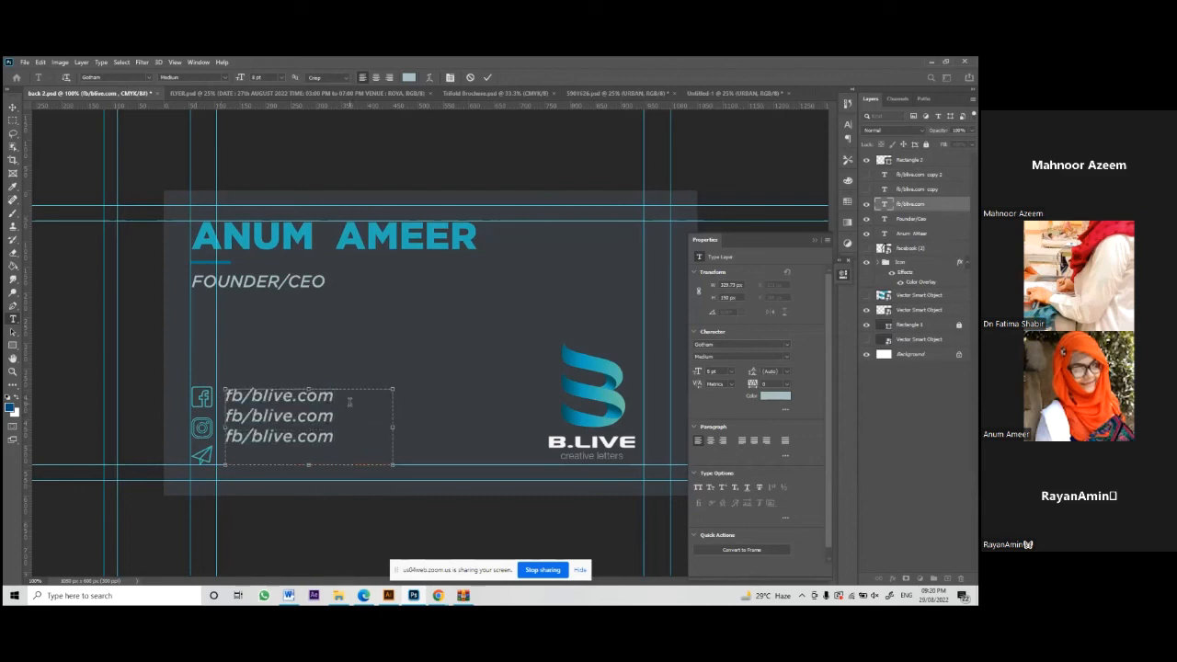
Step: Set the leading of the three contact lines to 9.84 pt and commit
{"action": "left_click_drag", "start_coordinate": [342, 439], "coordinate": [229, 390]}
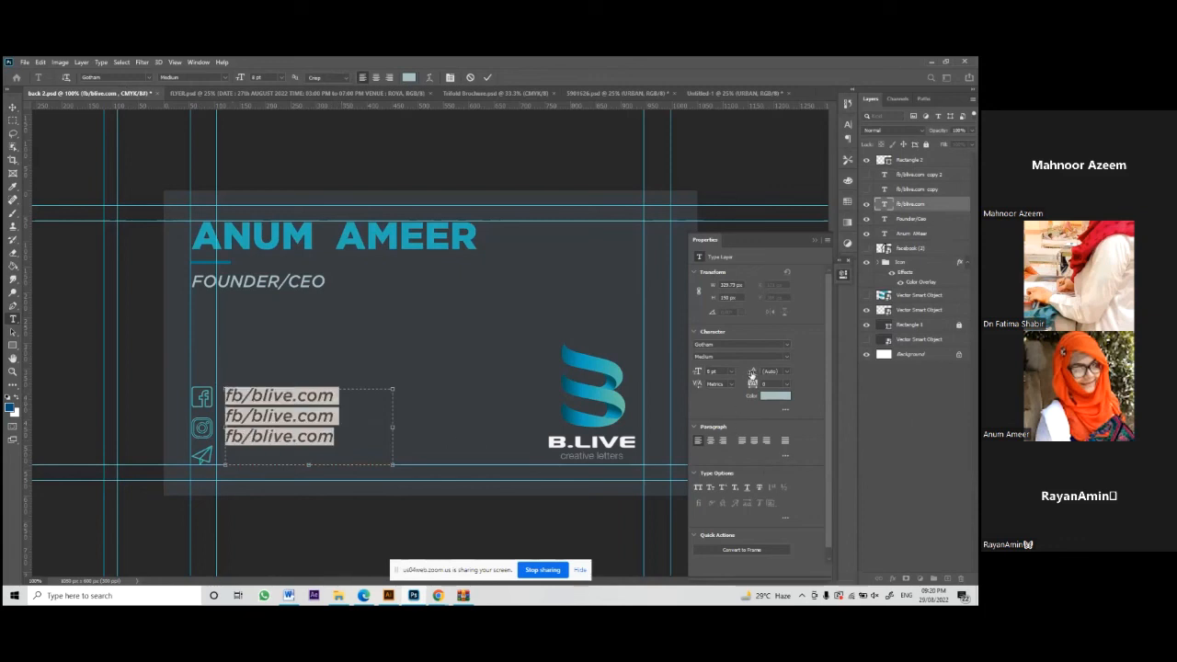
{"action": "left_click_drag", "start_coordinate": [750, 373], "coordinate": [752, 372]}
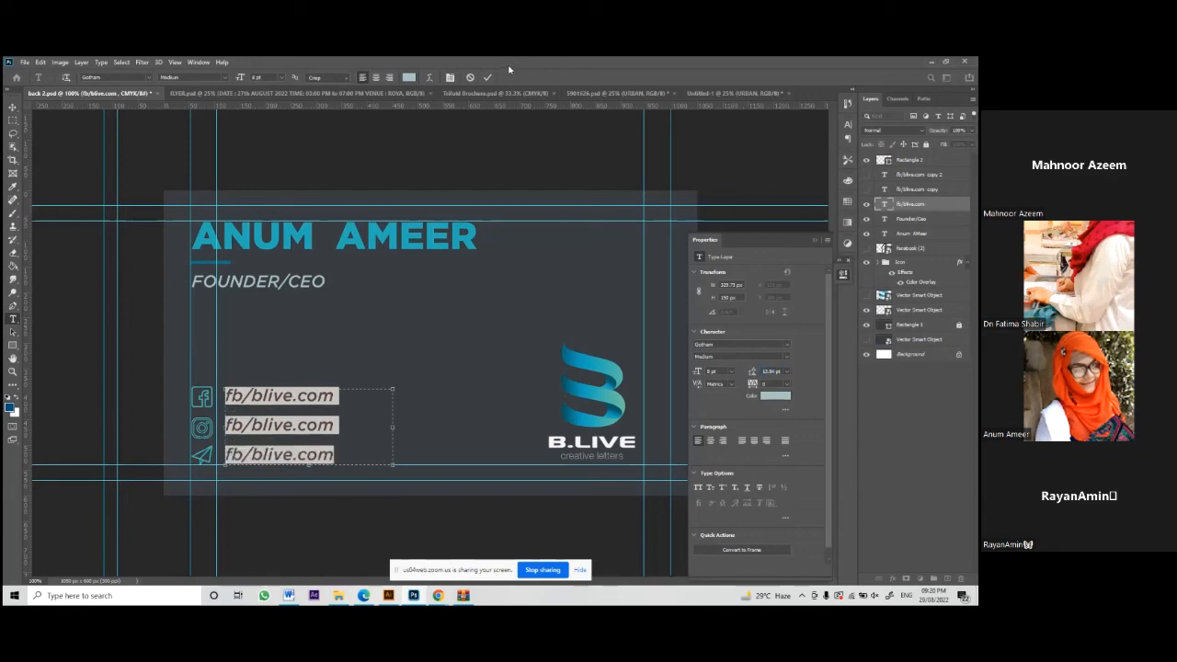
{"action": "left_click", "coordinate": [487, 77]}
{"action": "key", "text": "v"}
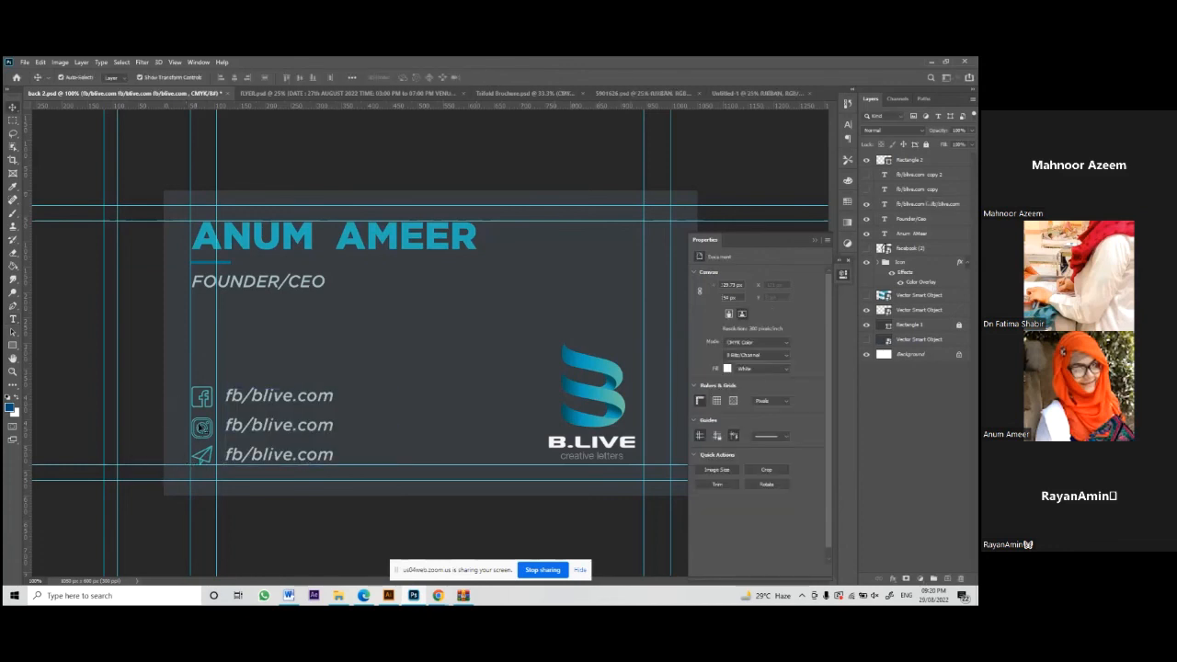
Step: Nudge the three fb/blive.com lines up one step so they sit level with the icons
{"action": "left_click", "coordinate": [202, 397]}
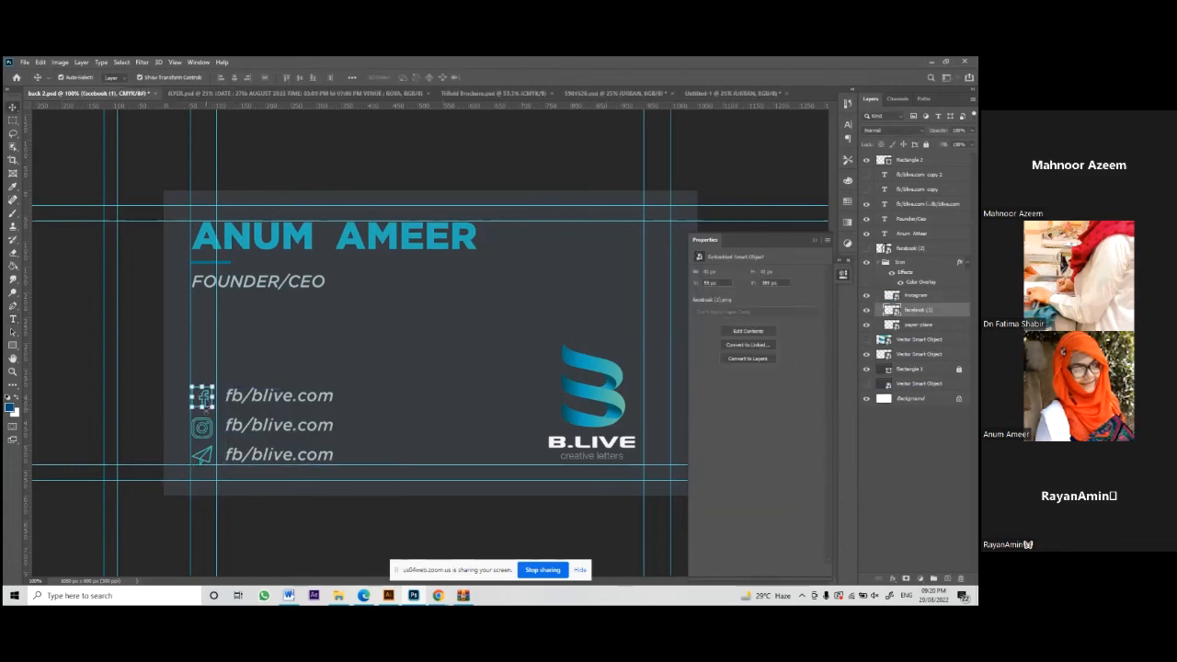
{"action": "left_click", "coordinate": [204, 429], "text": "shift"}
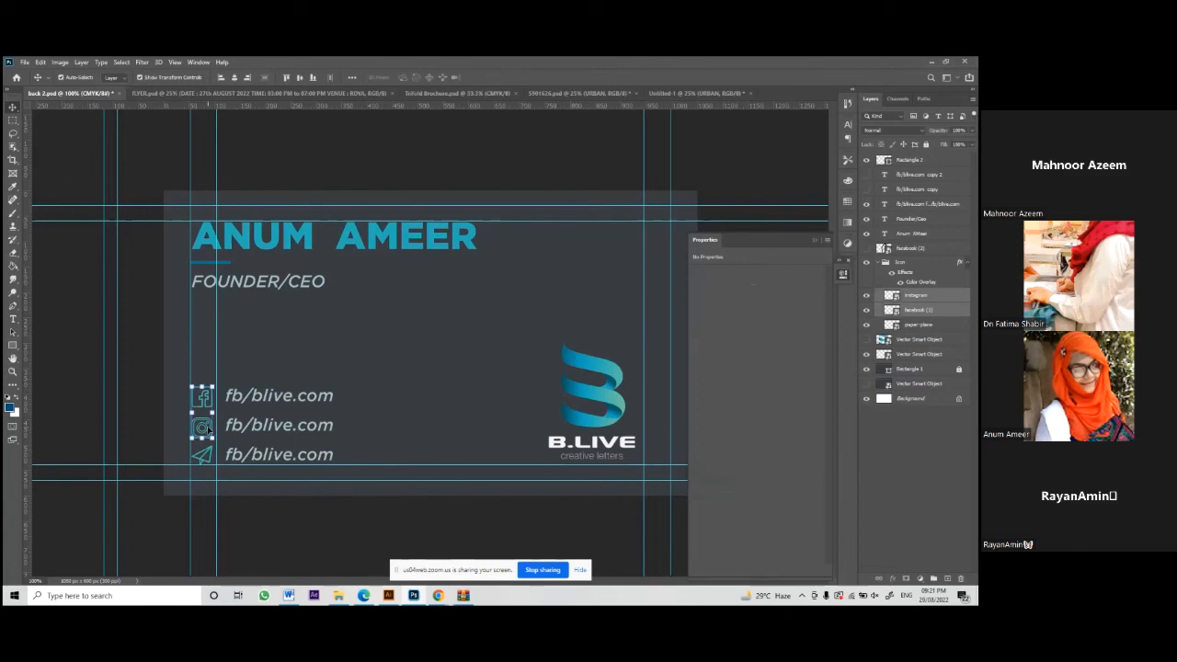
{"action": "left_click", "coordinate": [450, 330]}
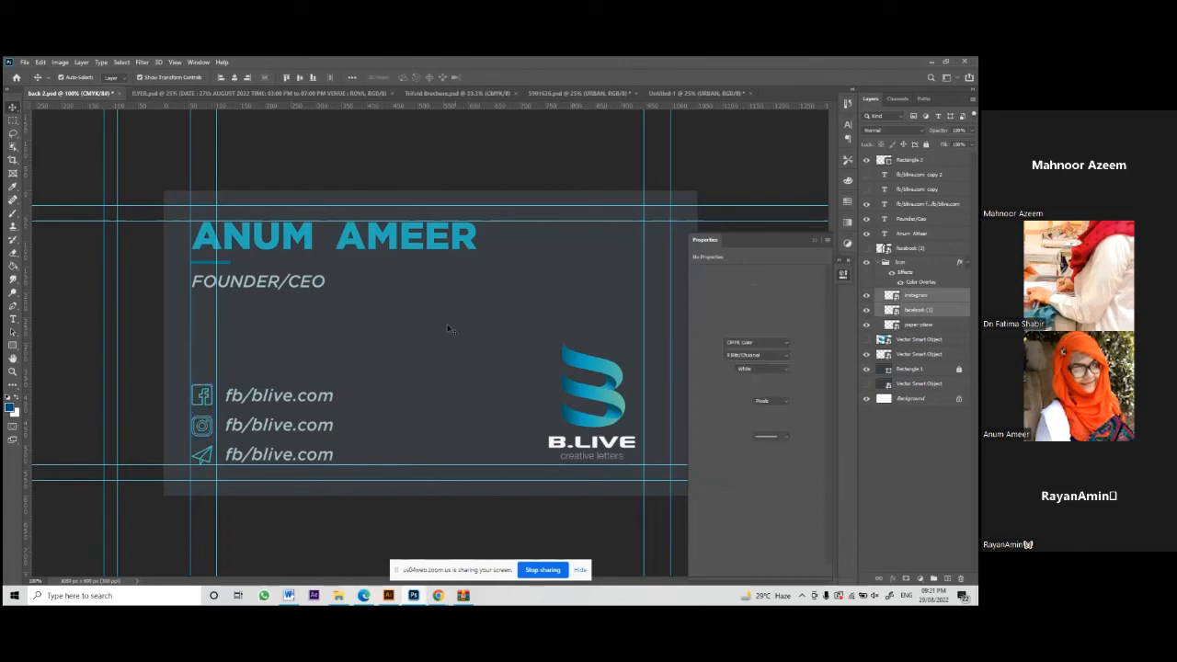
{"action": "left_click", "coordinate": [285, 405]}
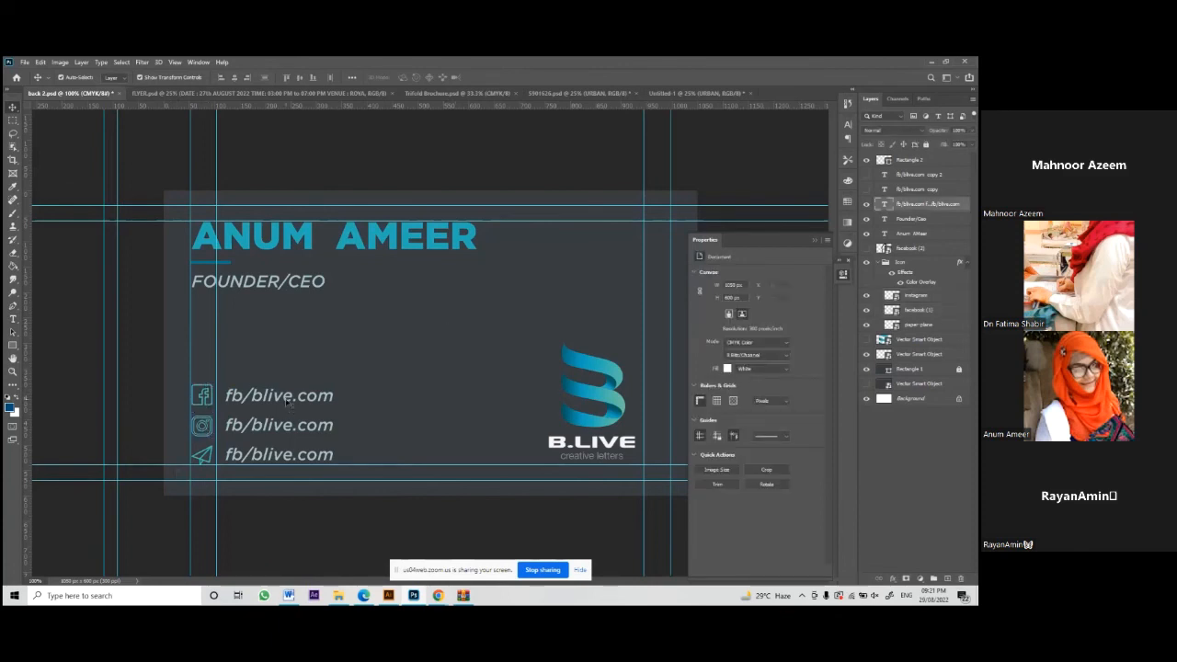
{"action": "key", "text": "Up"}
{"action": "key", "text": "Up"}
{"action": "key", "text": "Up"}
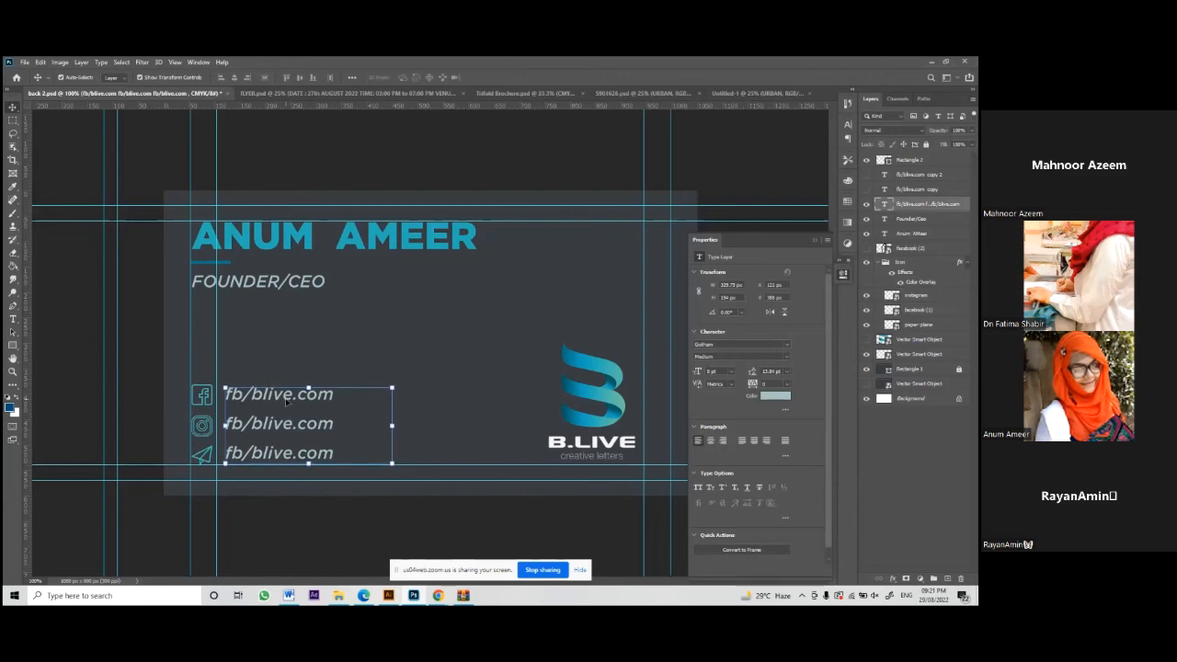
{"action": "left_click", "coordinate": [473, 336]}
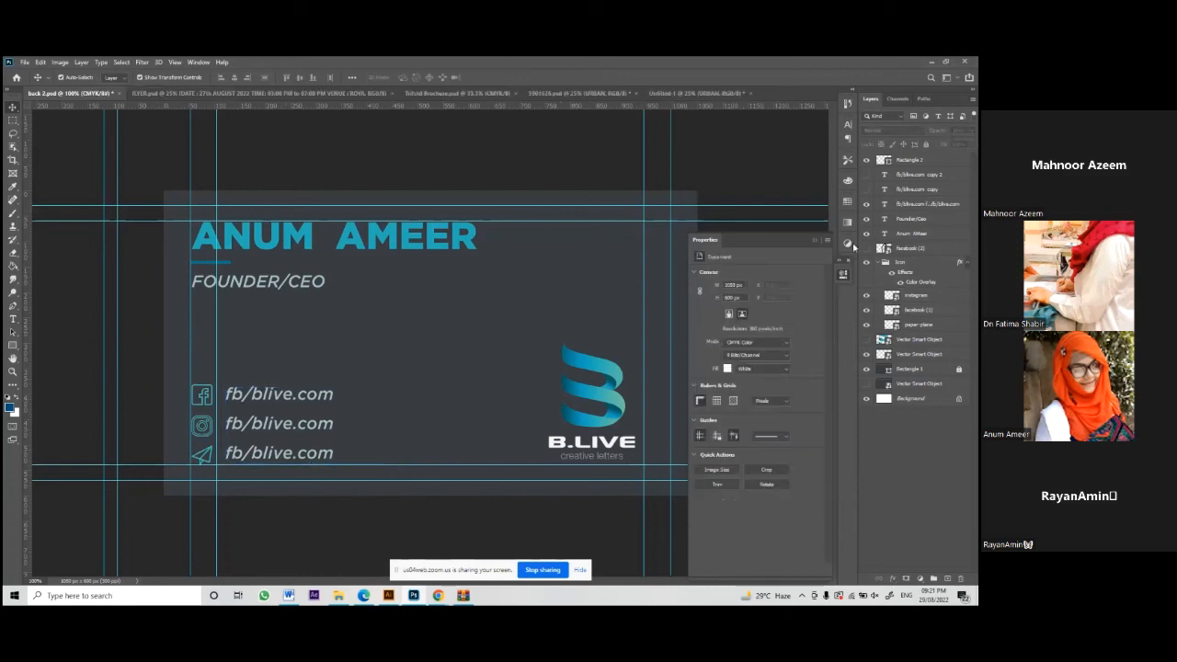
{"action": "left_click", "coordinate": [817, 241]}
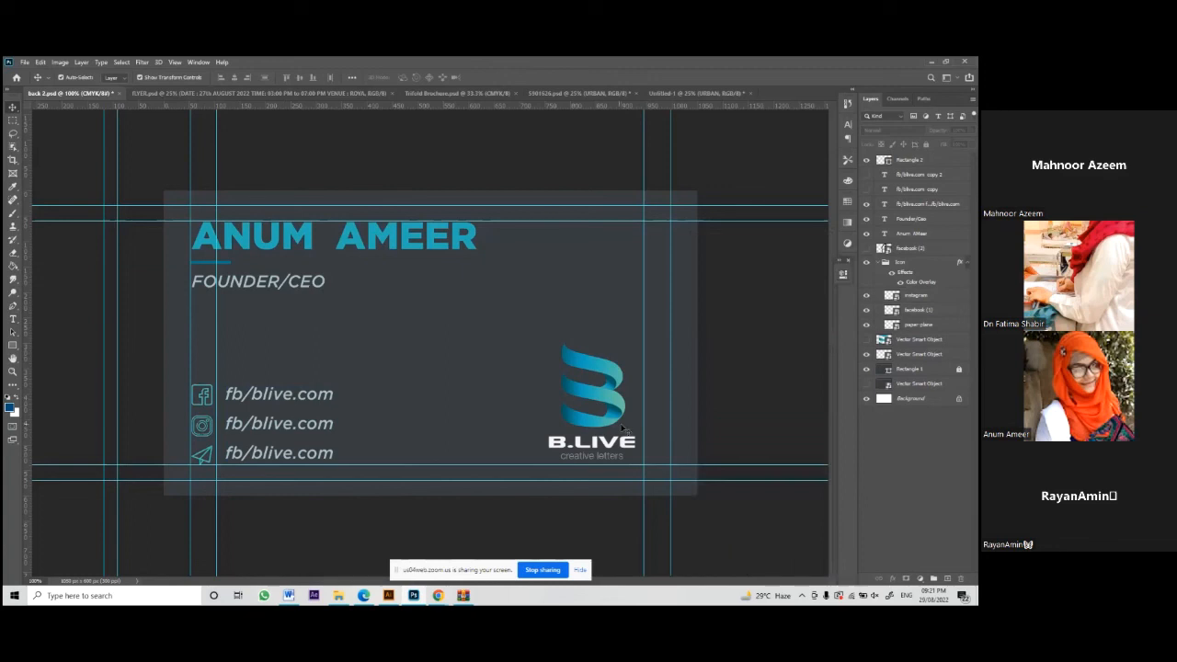
{"action": "left_click", "coordinate": [607, 406]}
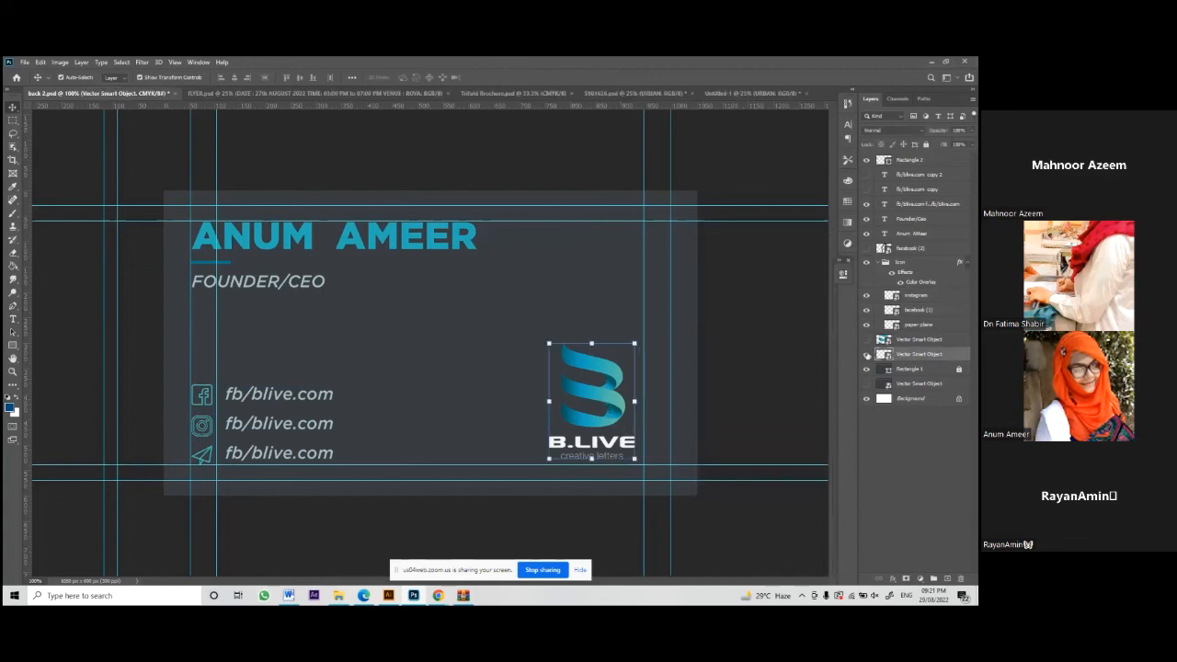
Step: Hide the solid B.LIVE logo, show the faint Vector Smart Object moved lower right, and choose Save As
{"action": "left_click", "coordinate": [866, 354]}
{"action": "left_click", "coordinate": [866, 340]}
{"action": "left_click_drag", "start_coordinate": [508, 397], "coordinate": [704, 422]}
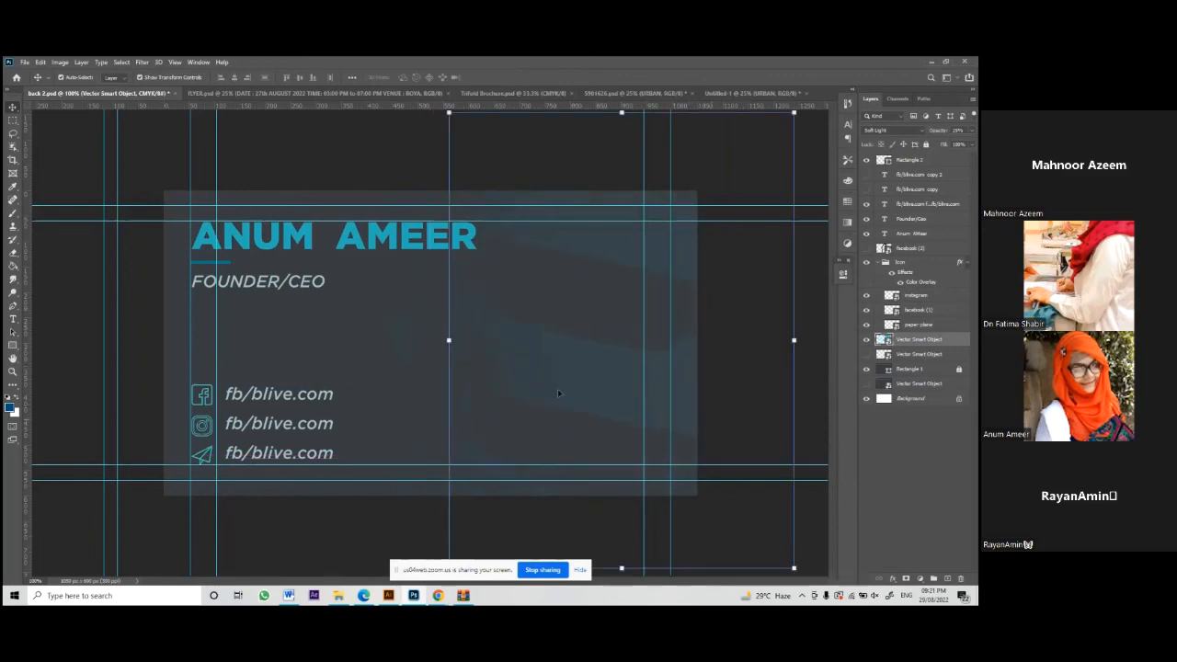
{"action": "left_click", "coordinate": [16, 62]}
{"action": "left_click", "coordinate": [74, 185]}
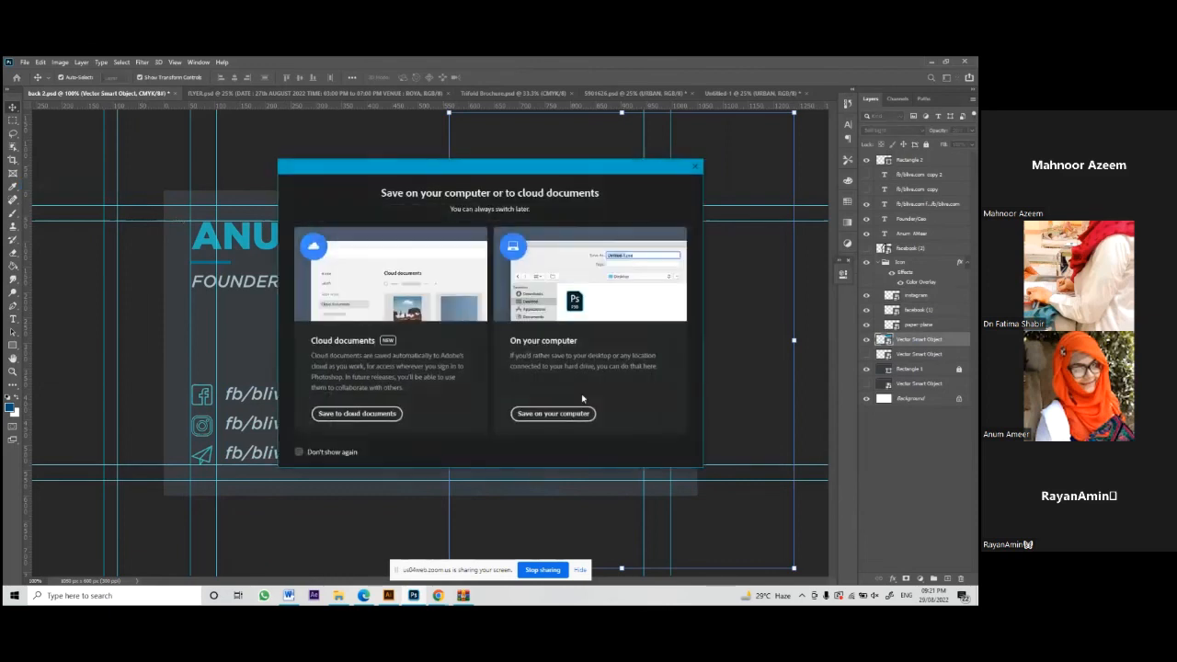
Step: Save the card on the computer as a JPEG named back 2
{"action": "left_click", "coordinate": [524, 411]}
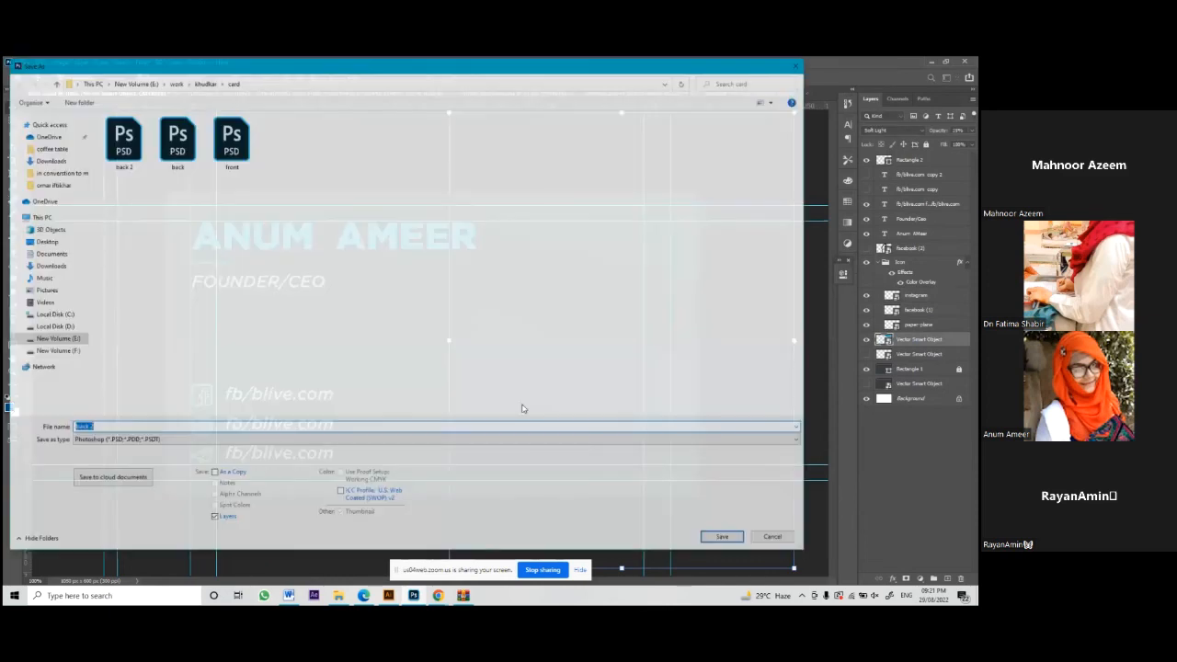
{"action": "left_click", "coordinate": [368, 439]}
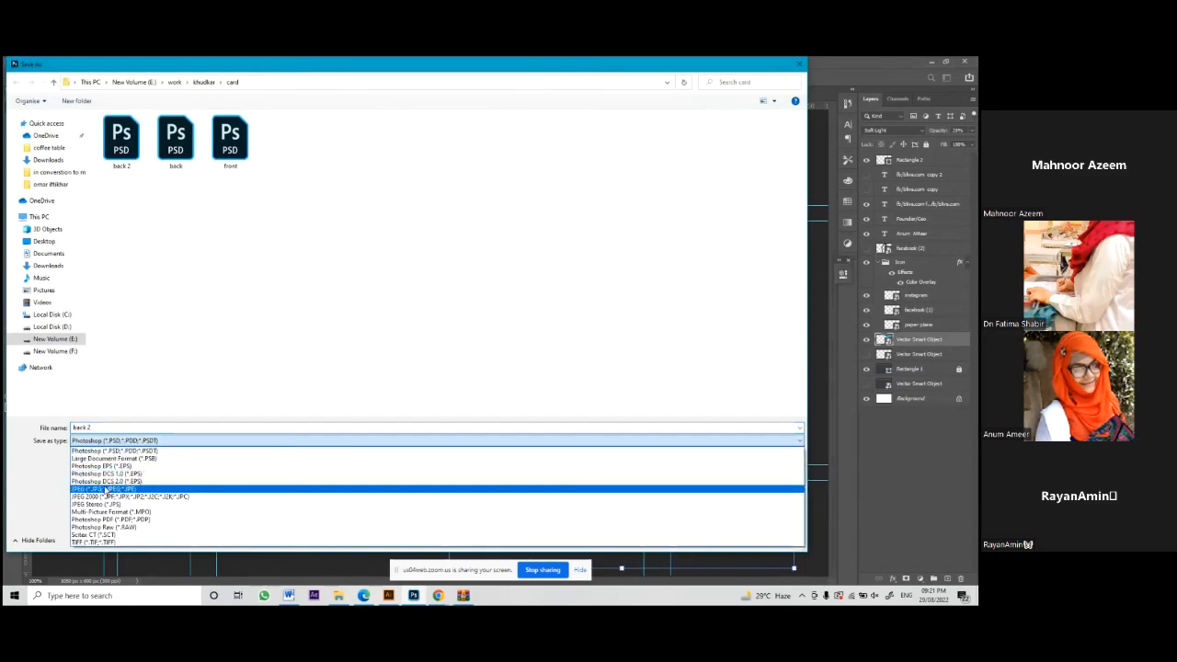
{"action": "left_click", "coordinate": [105, 485]}
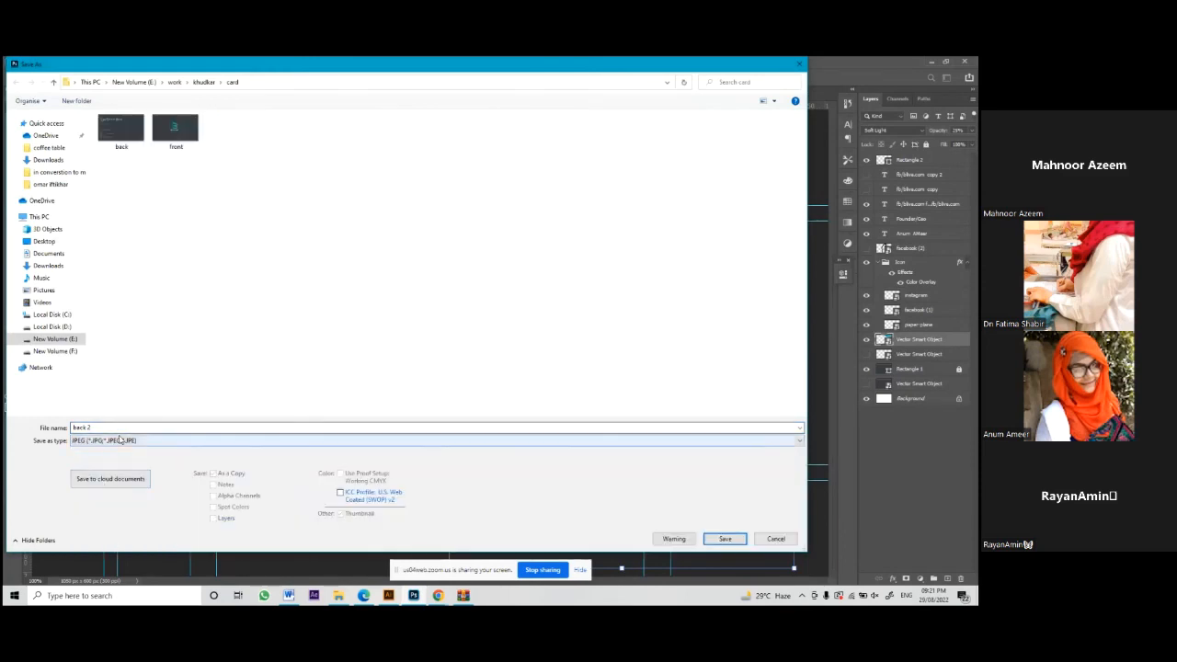
{"action": "key", "text": "Return"}
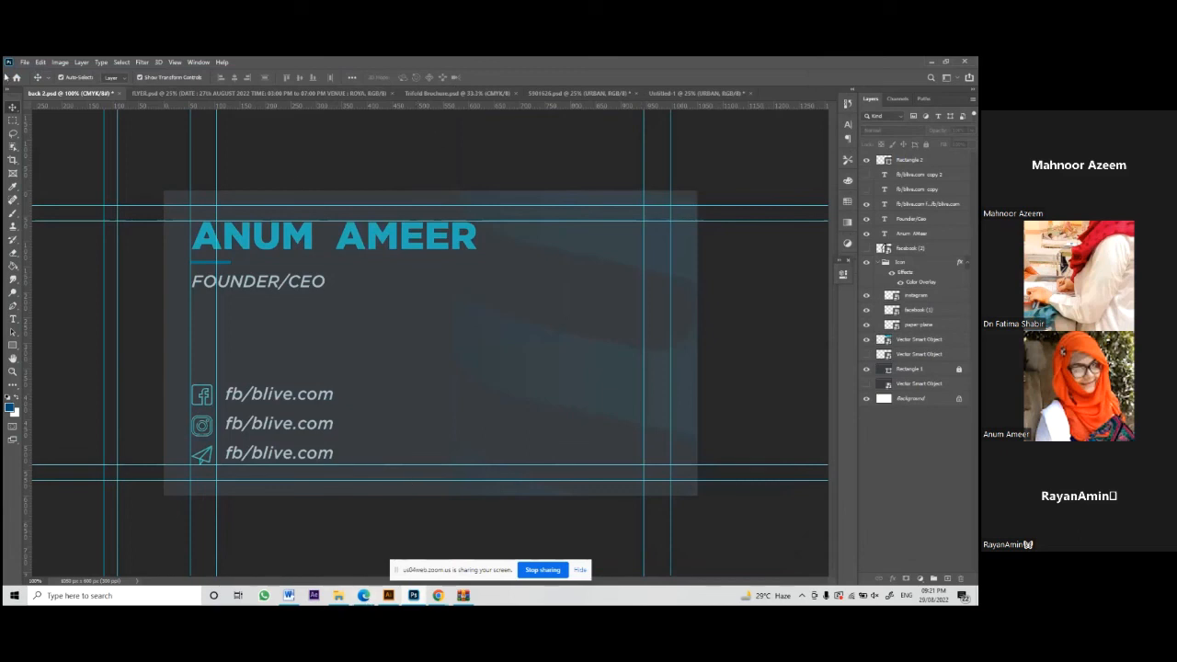
Step: Browse the work folder in the Open dialog, then cancel it
{"action": "left_click", "coordinate": [24, 65]}
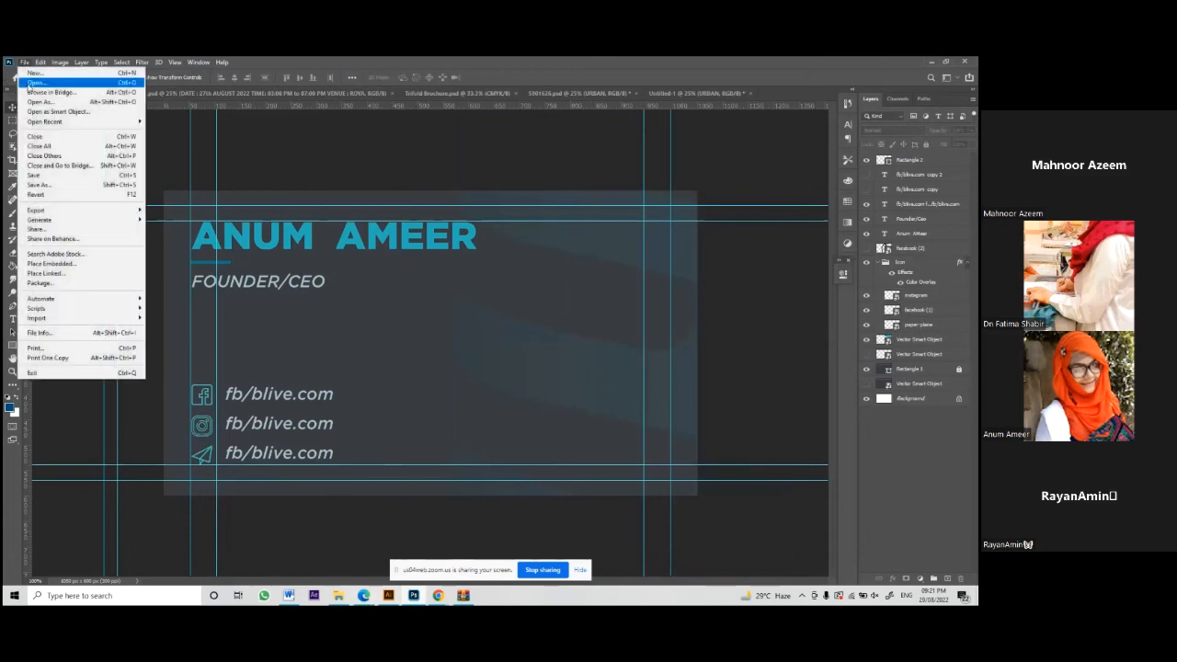
{"action": "left_click", "coordinate": [591, 295]}
{"action": "key", "text": "ctrl+o"}
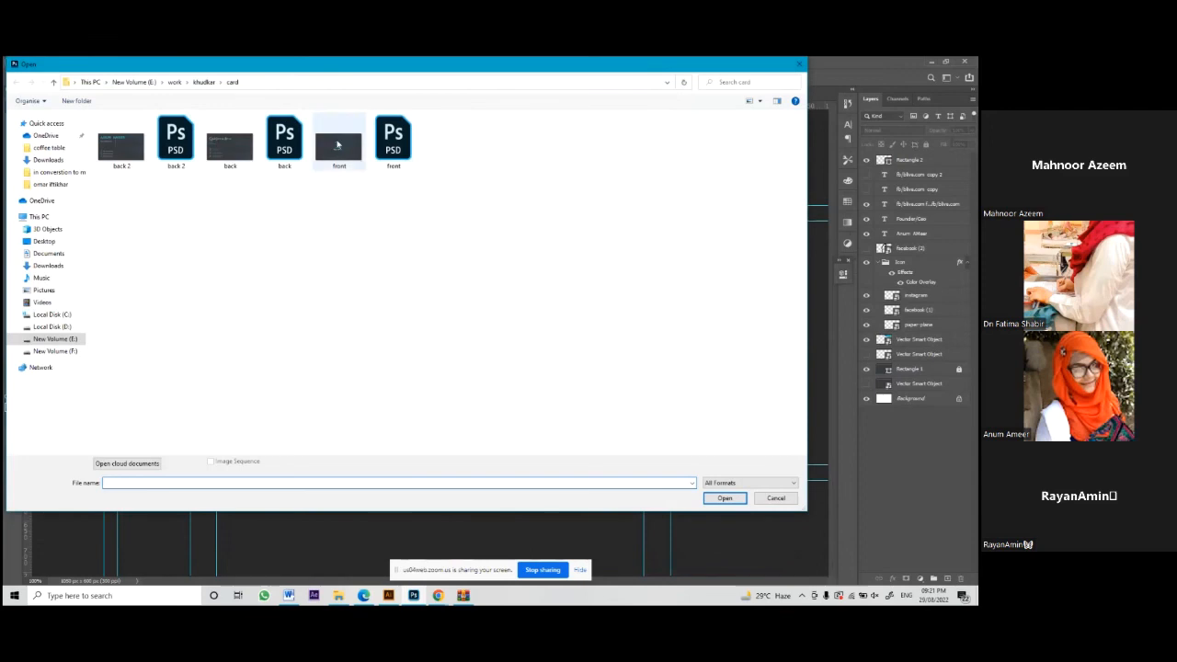
{"action": "left_click", "coordinate": [174, 82]}
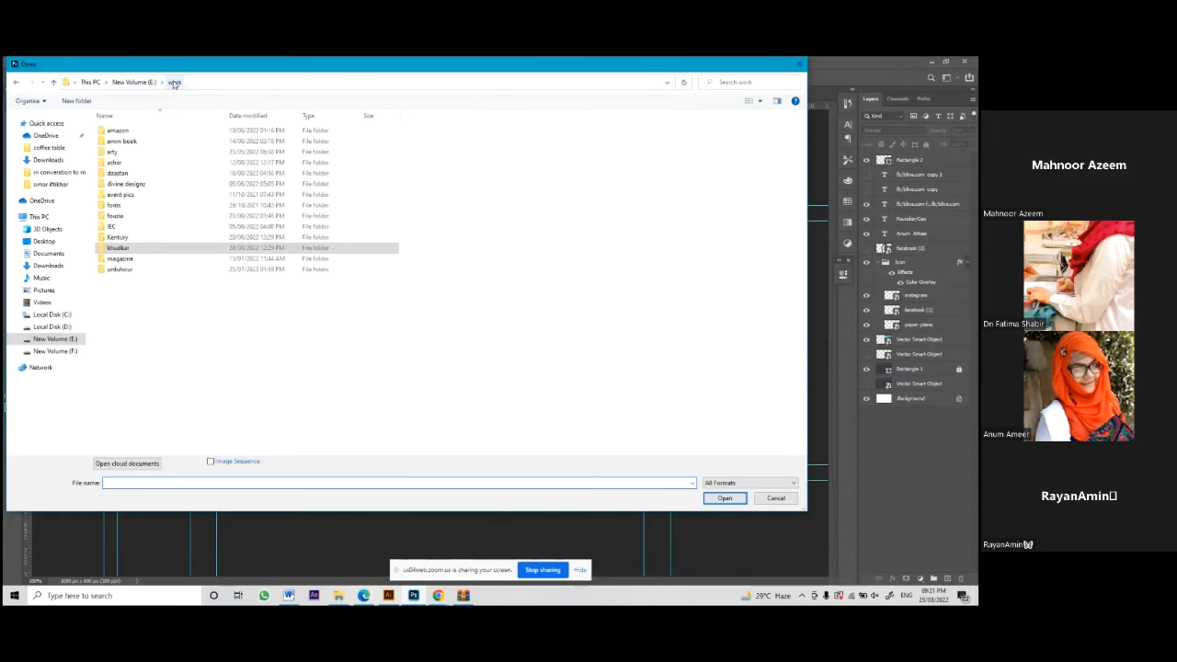
{"action": "left_click", "coordinate": [800, 65]}
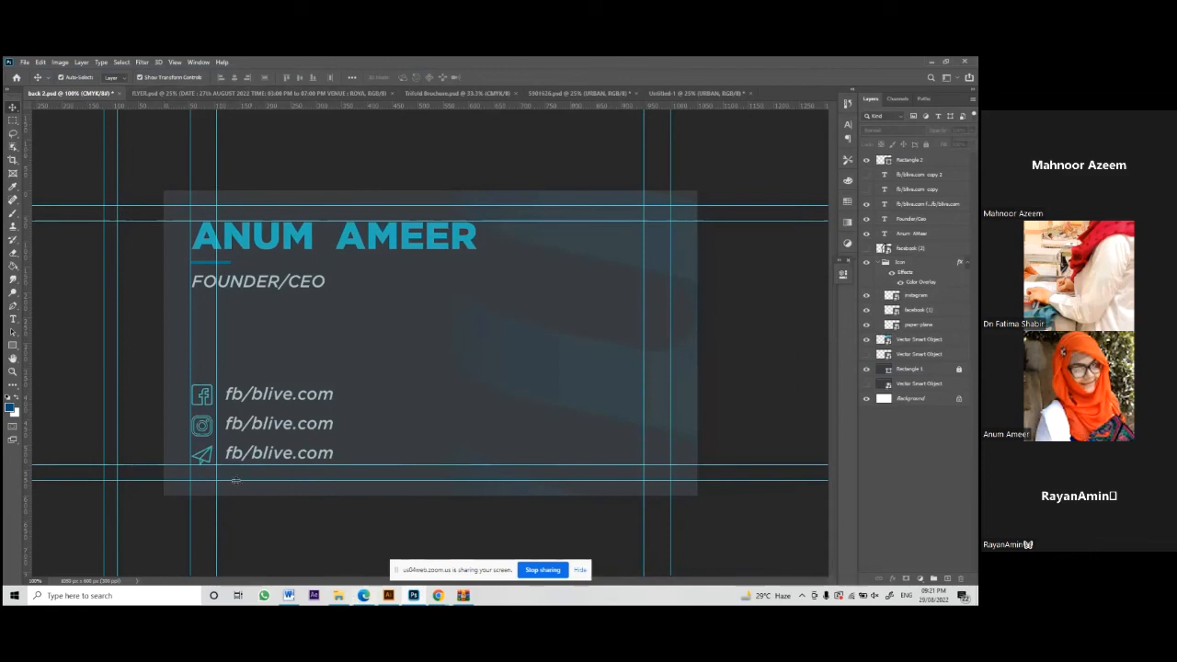
{"action": "mouse_move", "coordinate": [440, 598]}
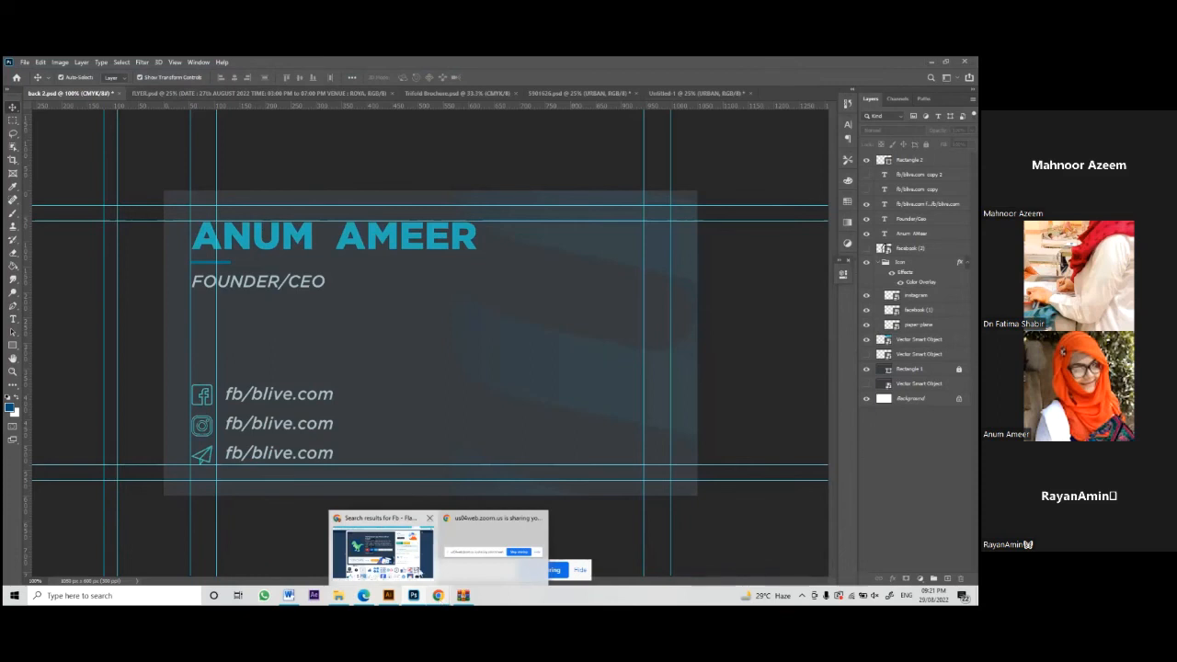
Step: In the Freepik tab in Chrome, search for 'business card mockup'
{"action": "left_click", "coordinate": [383, 549]}
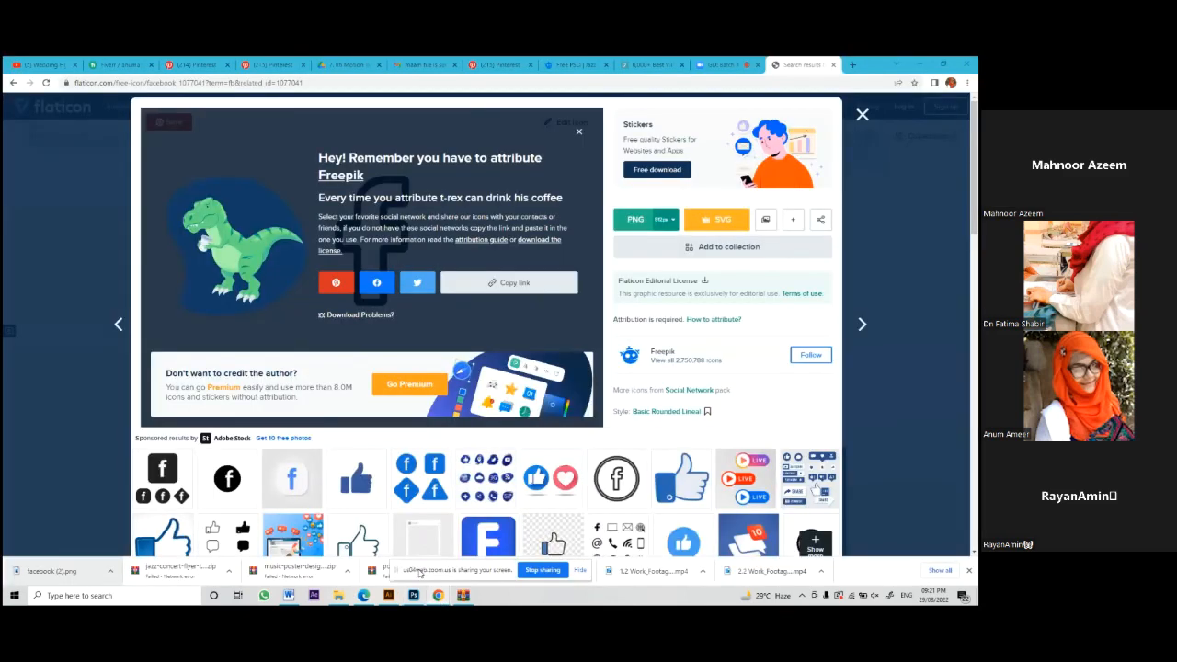
{"action": "left_click", "coordinate": [569, 65]}
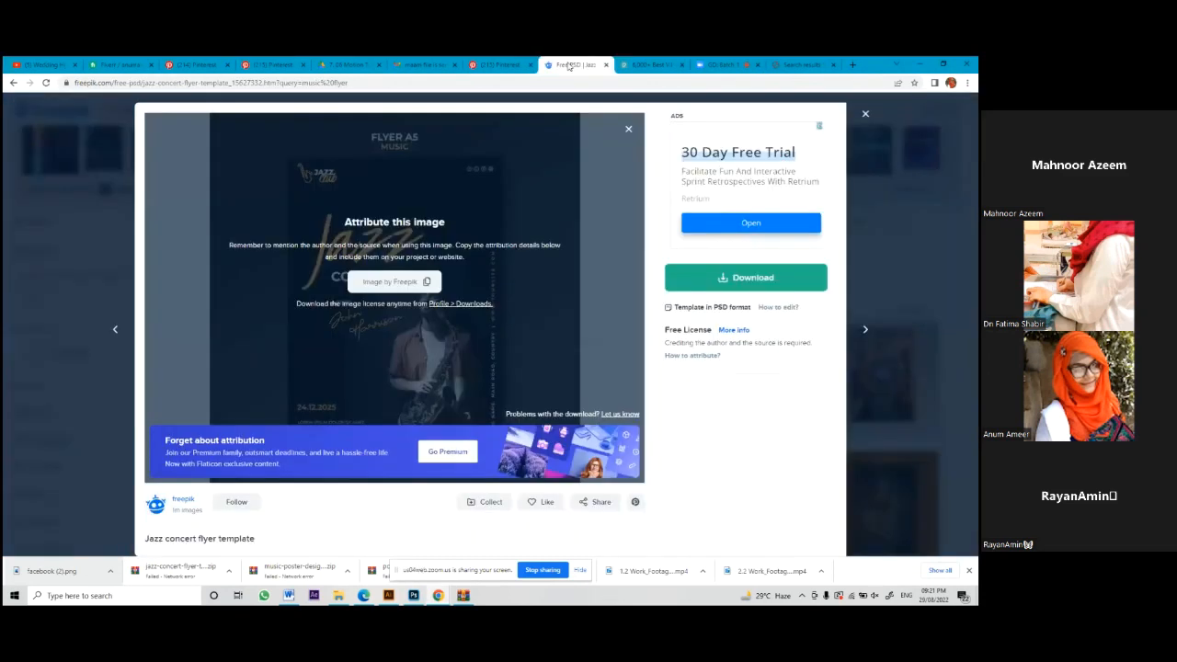
{"action": "left_click", "coordinate": [530, 84]}
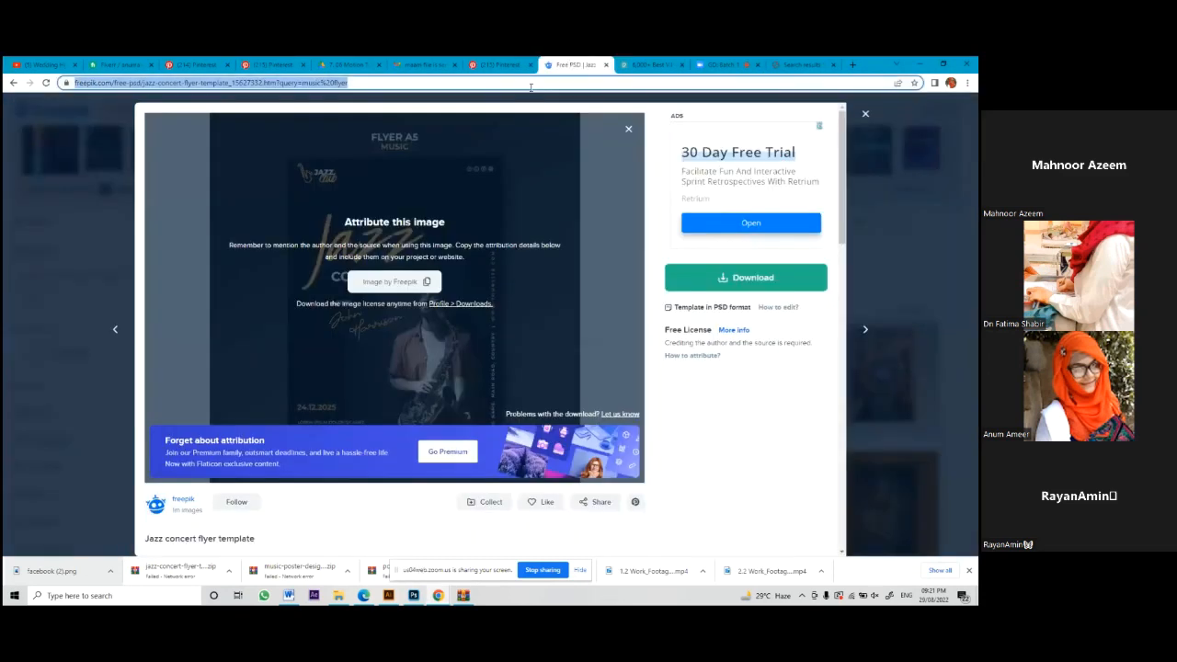
{"action": "type", "text": "bus"}
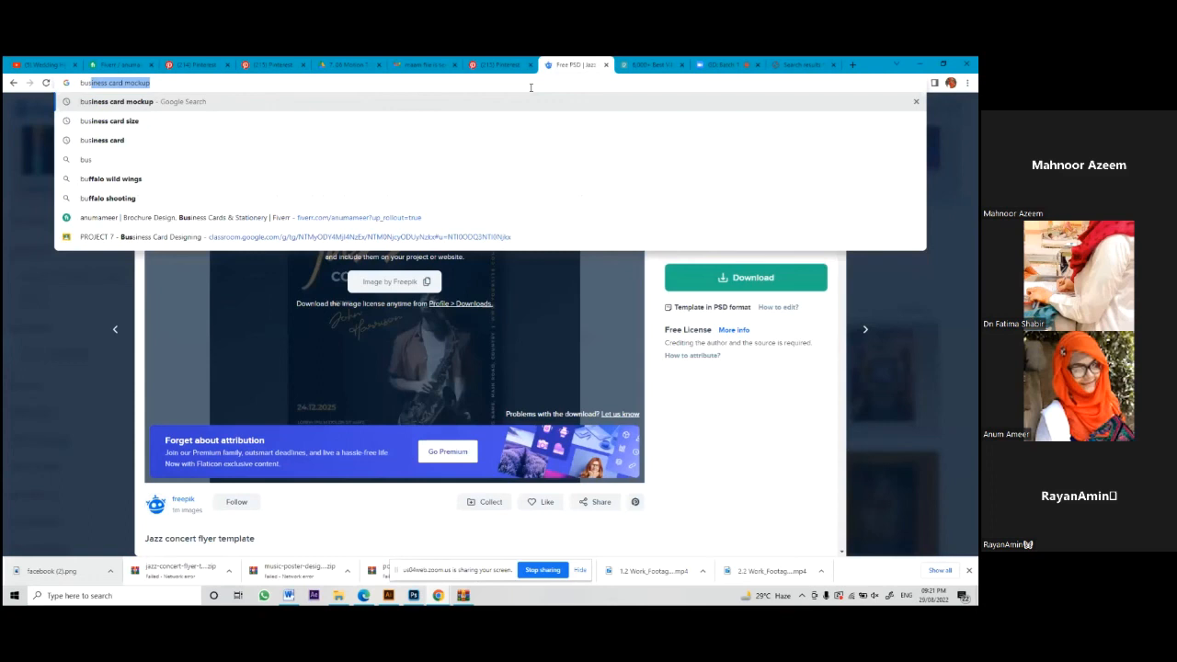
{"action": "key", "text": "Return"}
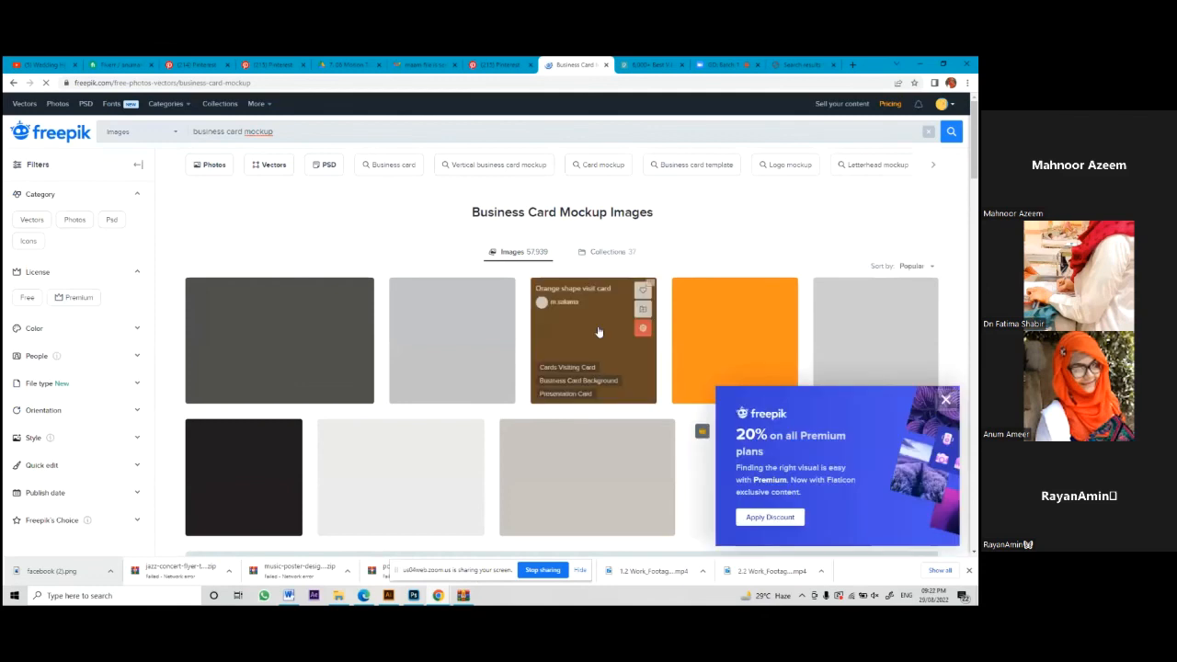
Step: Dismiss the 20% promo and free-download the Rounded corner business card mockup scene
{"action": "left_click", "coordinate": [943, 400]}
{"action": "scroll", "coordinate": [444, 454], "scroll_direction": "down", "scroll_amount": 3}
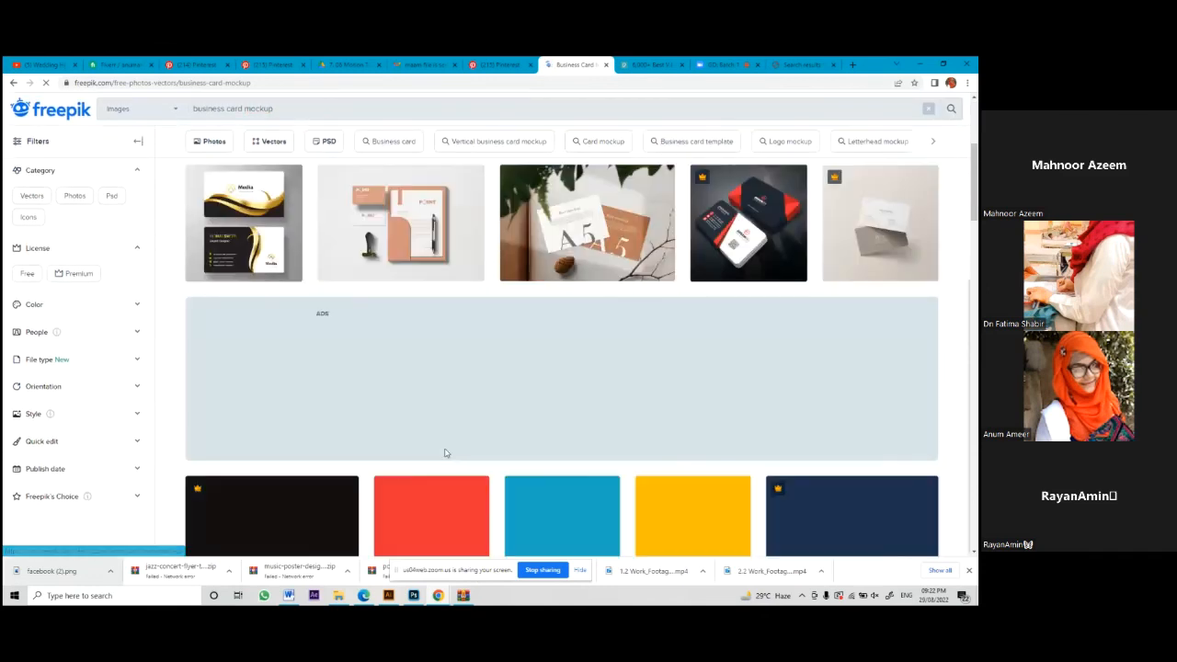
{"action": "scroll", "coordinate": [444, 453], "scroll_direction": "up", "scroll_amount": 2}
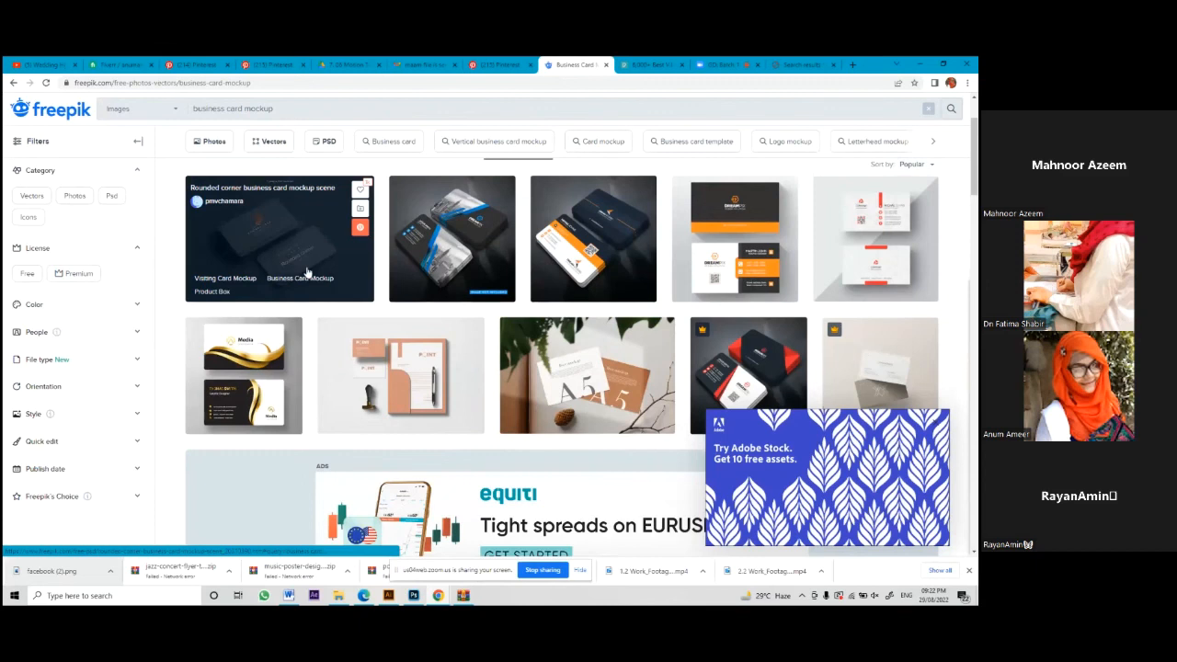
{"action": "scroll", "coordinate": [414, 285], "scroll_direction": "down", "scroll_amount": 5}
{"action": "left_click", "coordinate": [529, 296]}
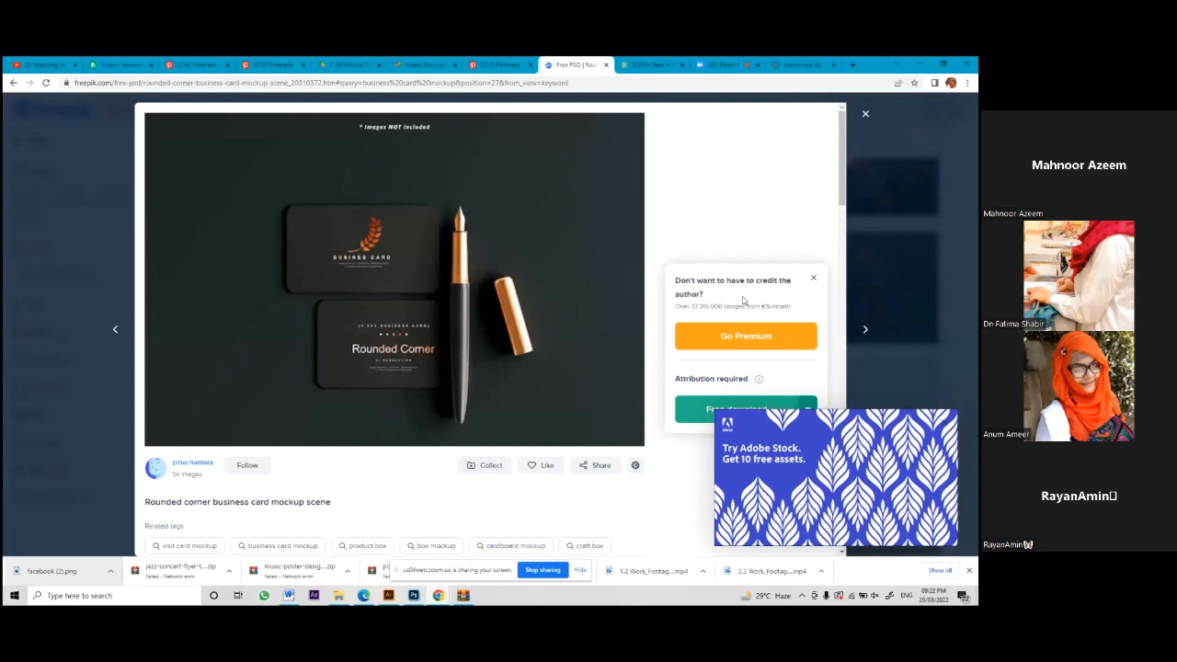
{"action": "left_click", "coordinate": [745, 404]}
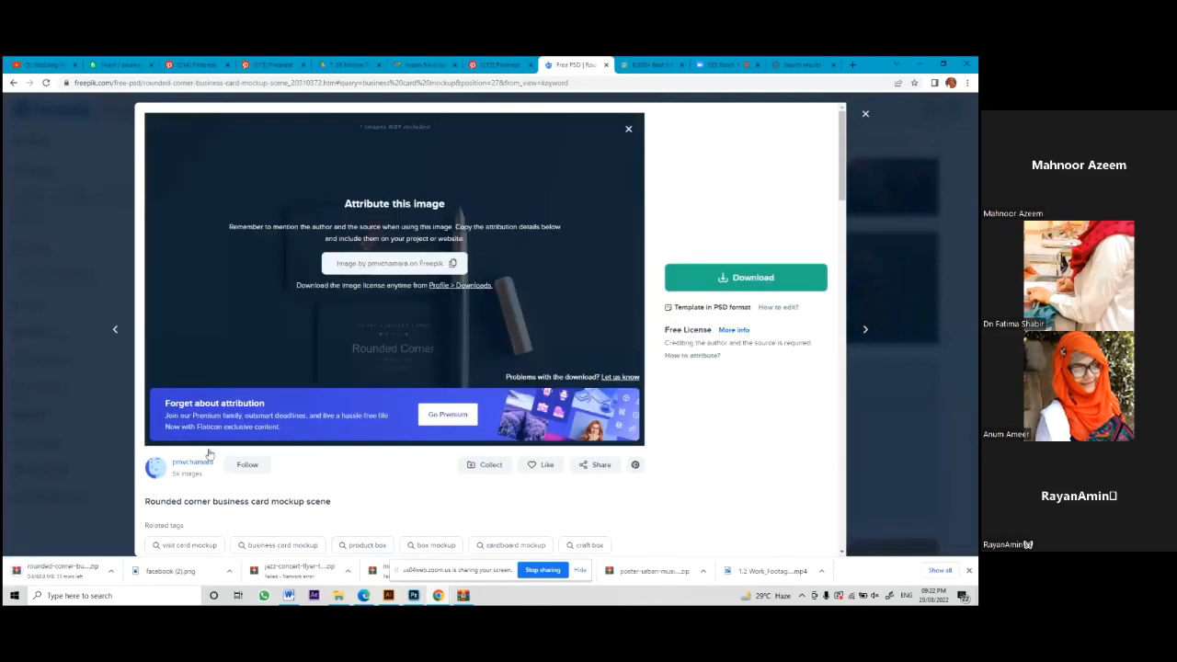